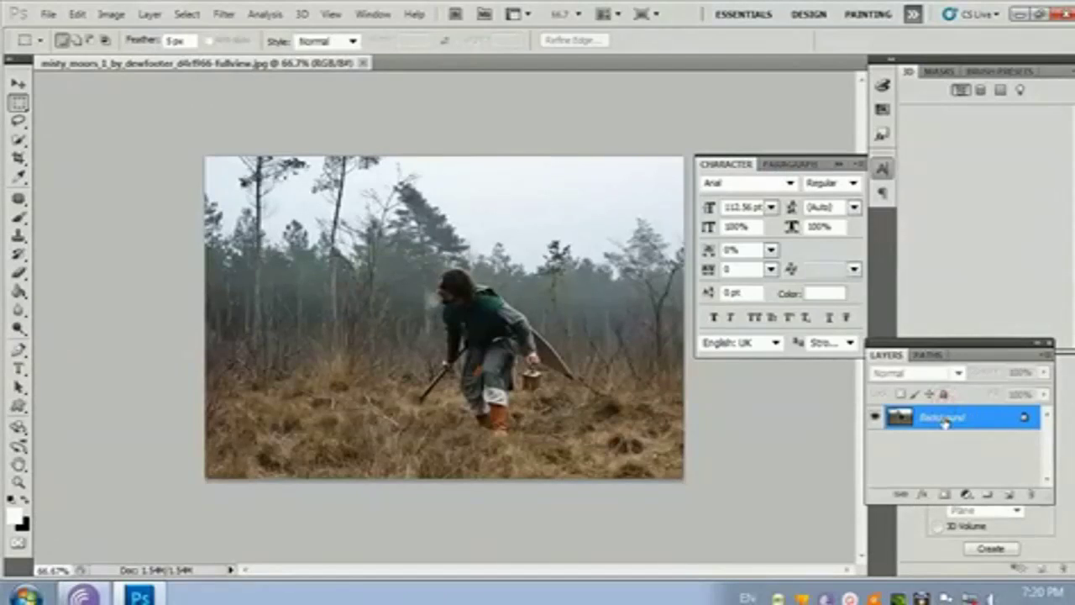
Step: Unlock the misty moors photo's background as a regular layer and close the photo without saving
double_click(944, 418)
left_click(674, 190)
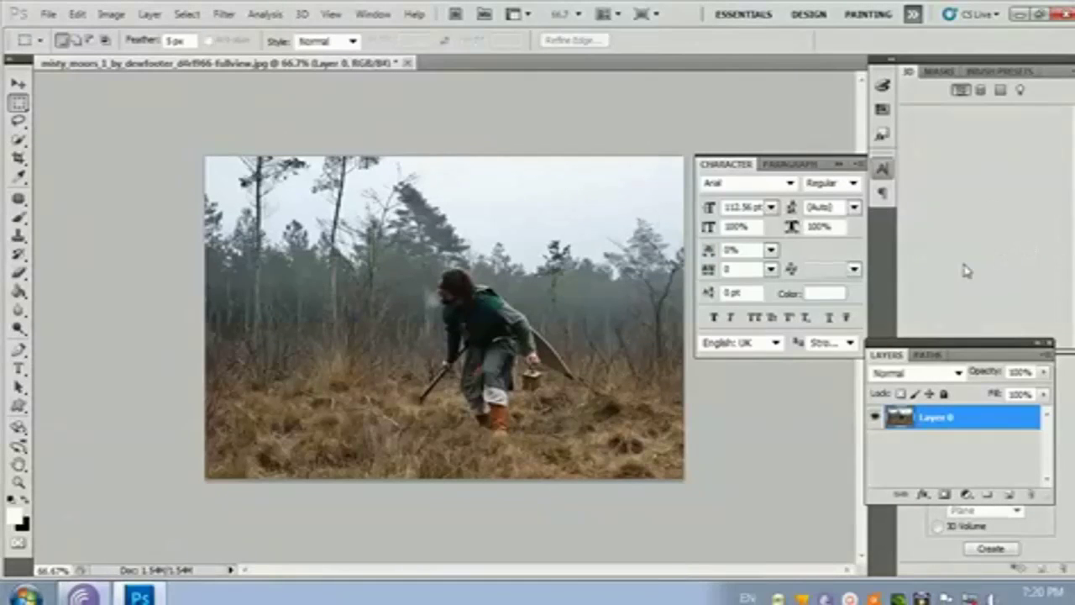
left_click(406, 63)
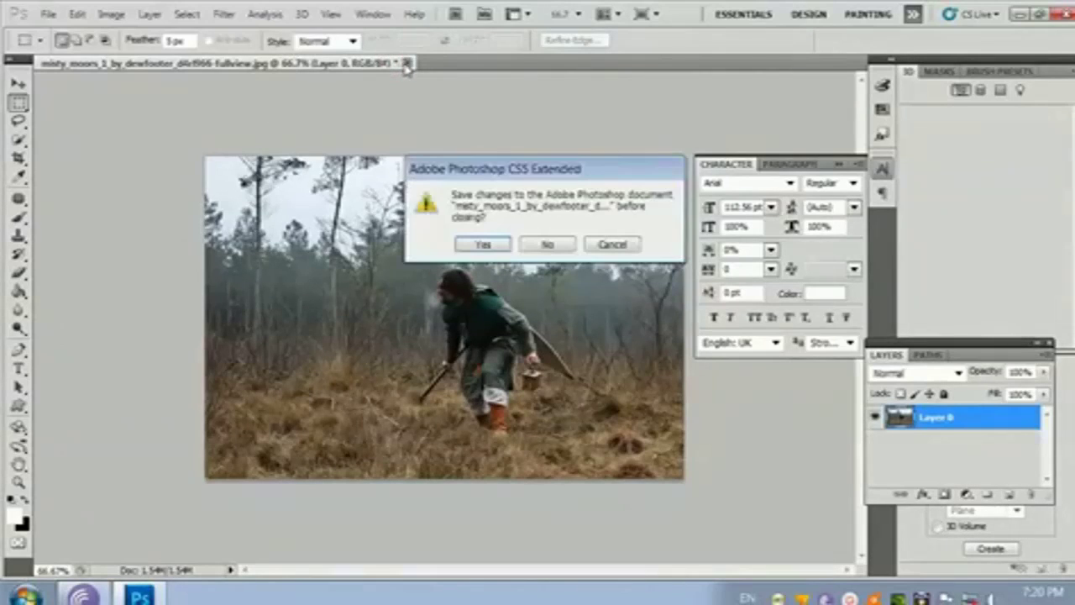
left_click(548, 244)
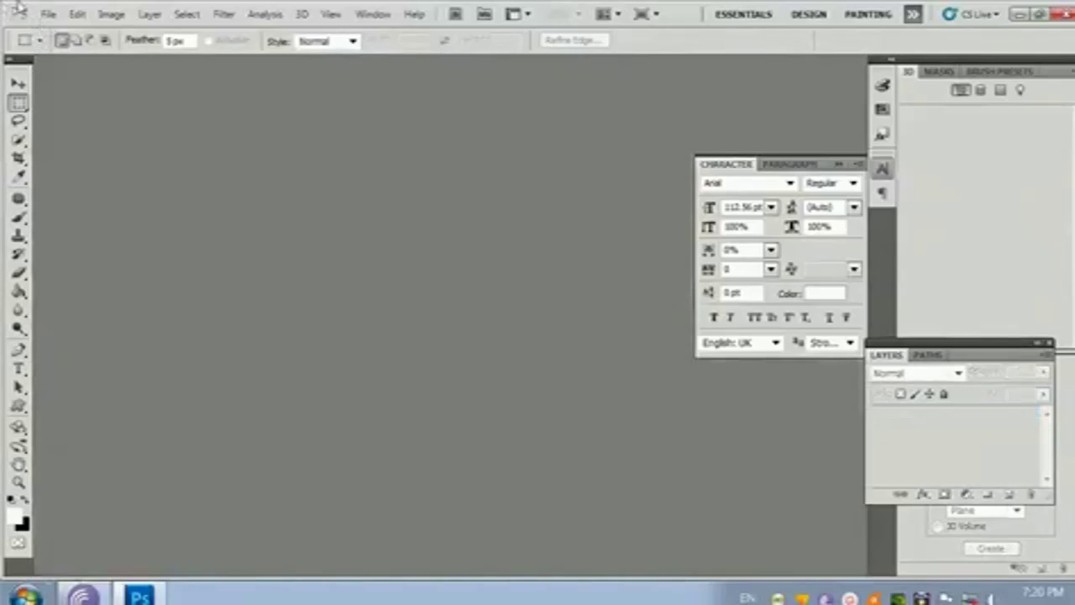
Step: Create a new document with the Default Photoshop Size preset and convert its background to a regular layer
left_click(47, 14)
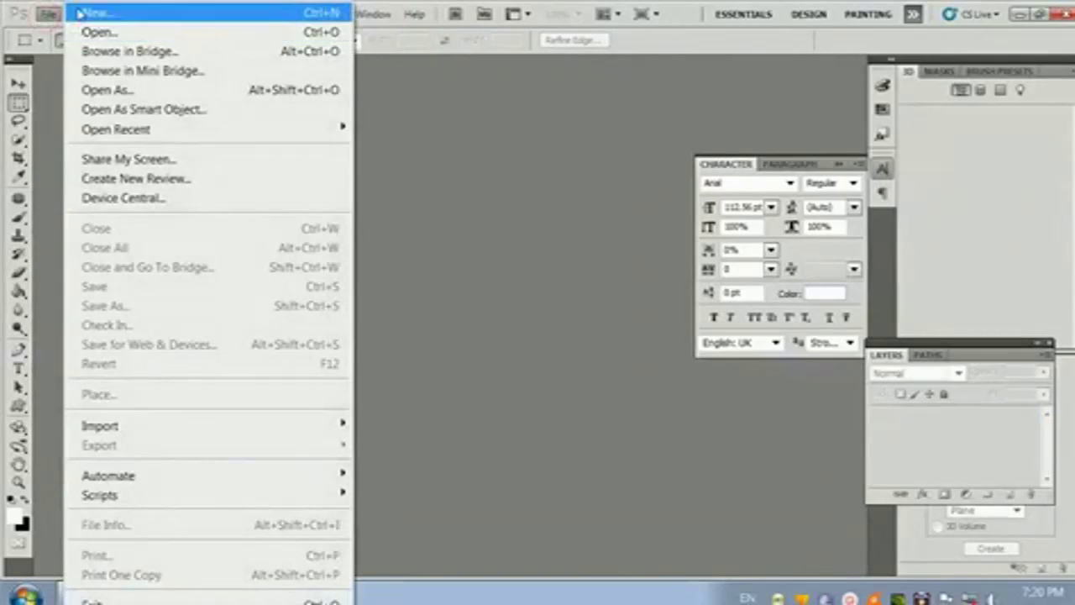
left_click(81, 12)
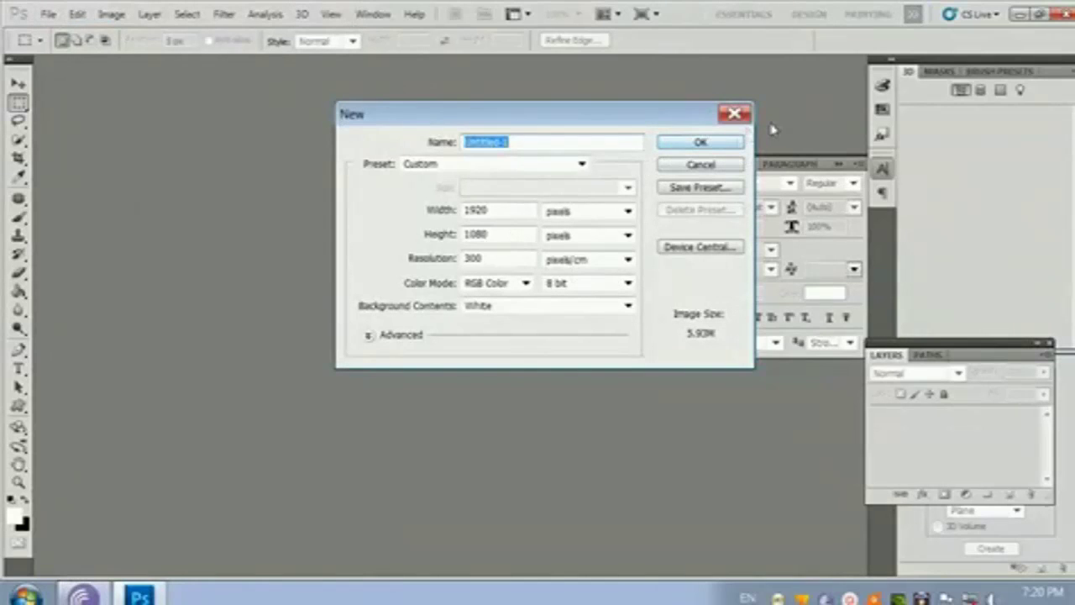
left_click(582, 166)
left_click(571, 196)
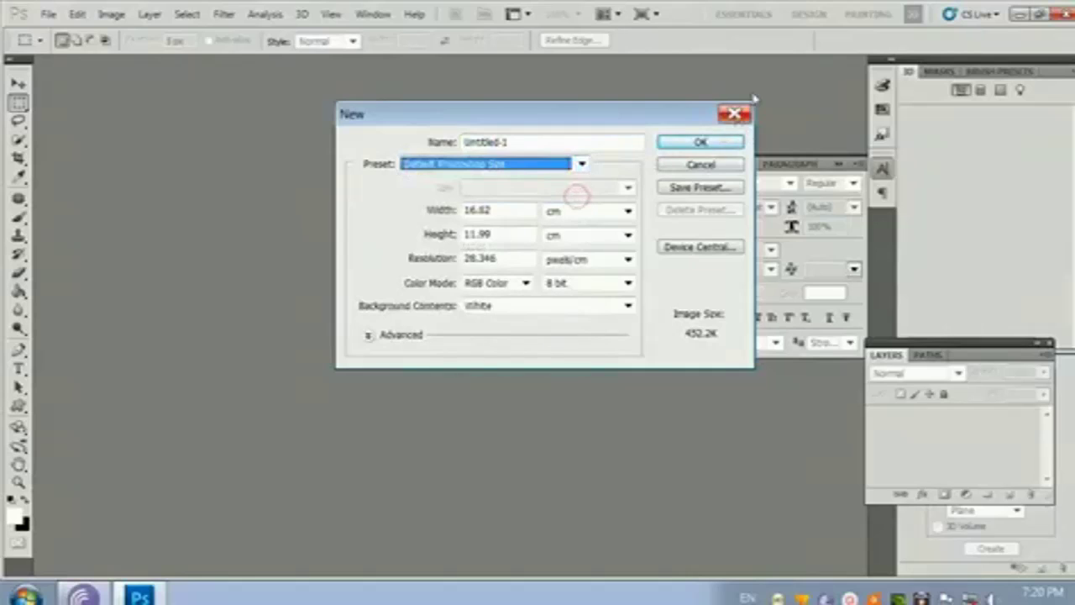
left_click(701, 144)
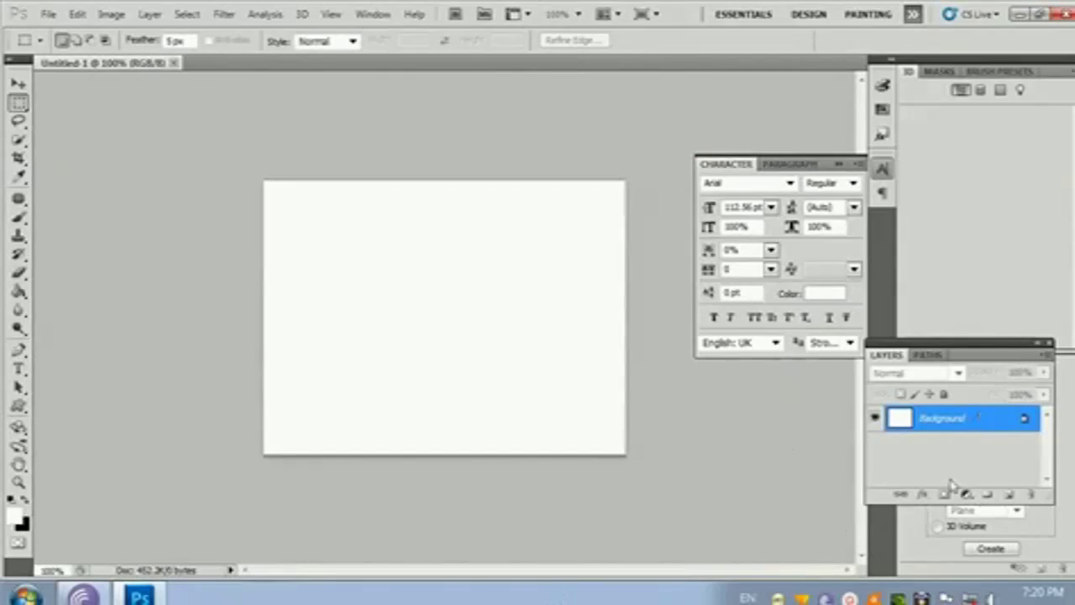
key("ctrl+shift+n")
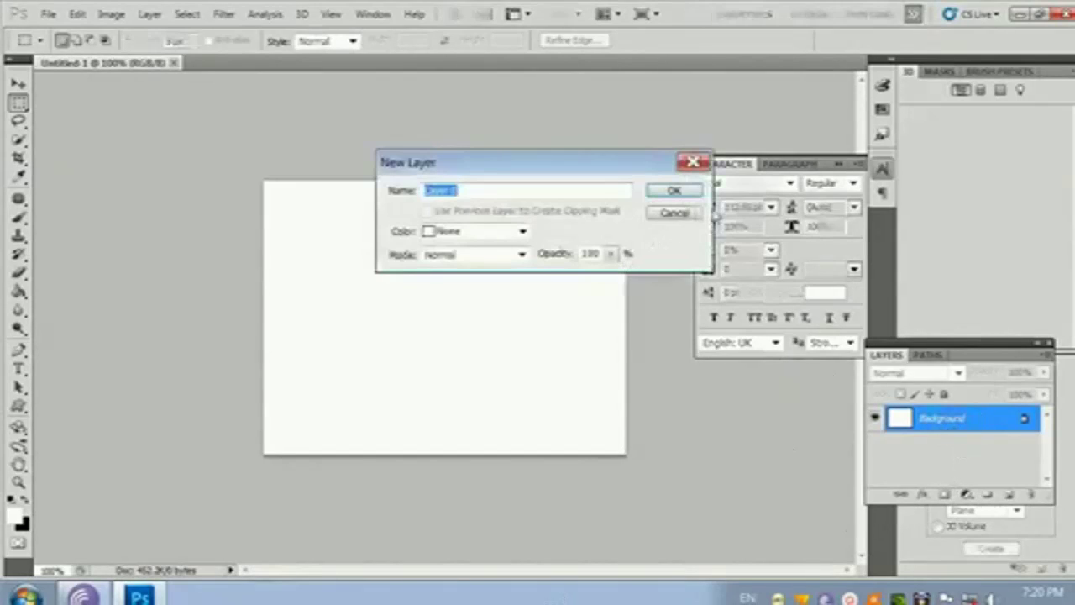
left_click(671, 193)
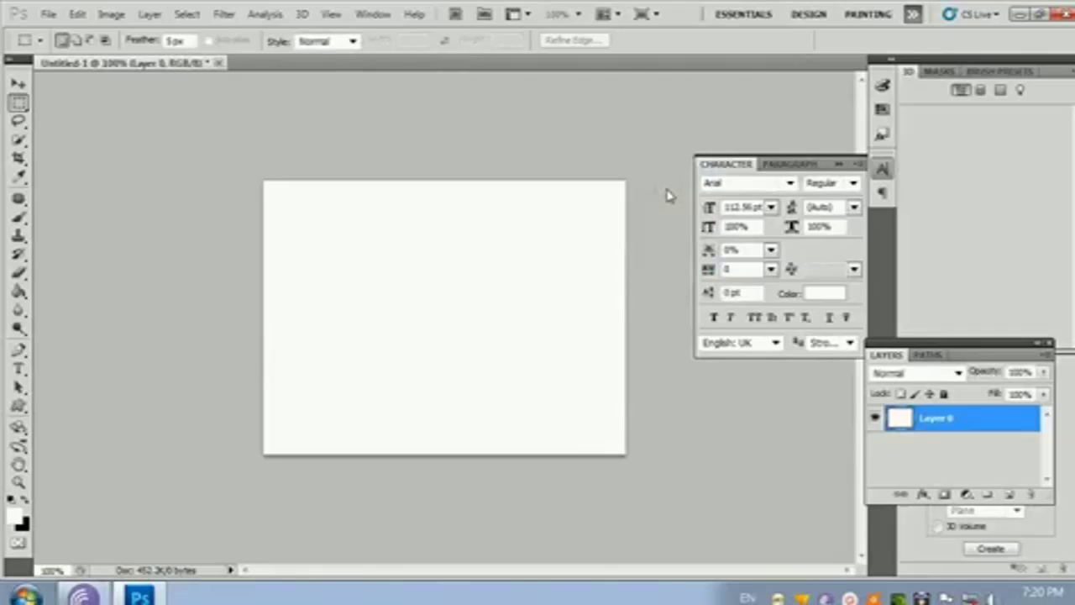
Step: Place the misty_moors photo from the desktop, stretched vertically to fill the canvas, and rasterize its layer
left_click(1021, 14)
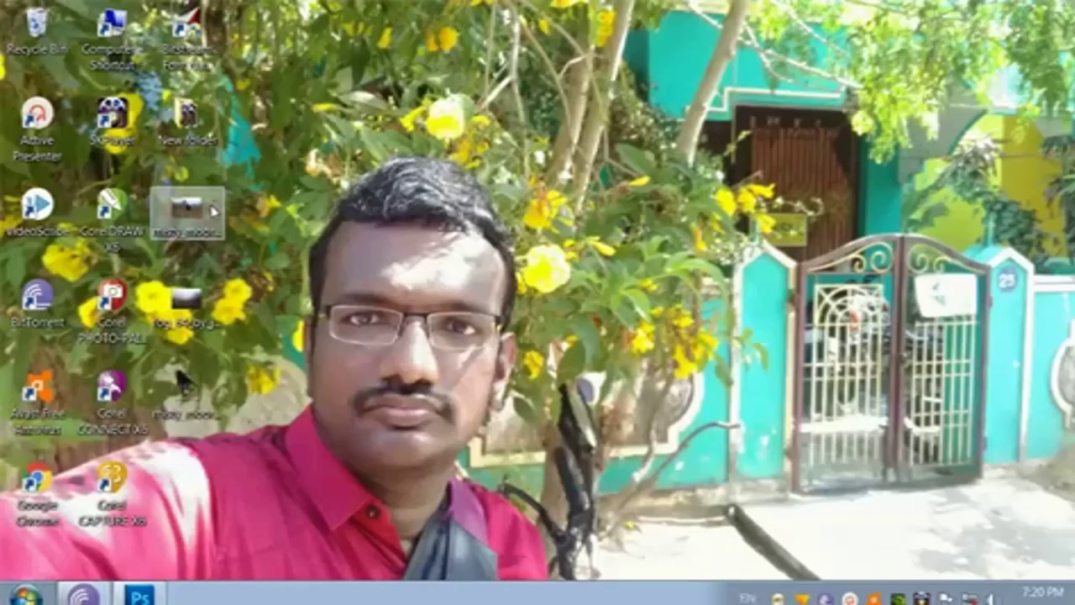
left_click_drag(203, 213, 350, 408)
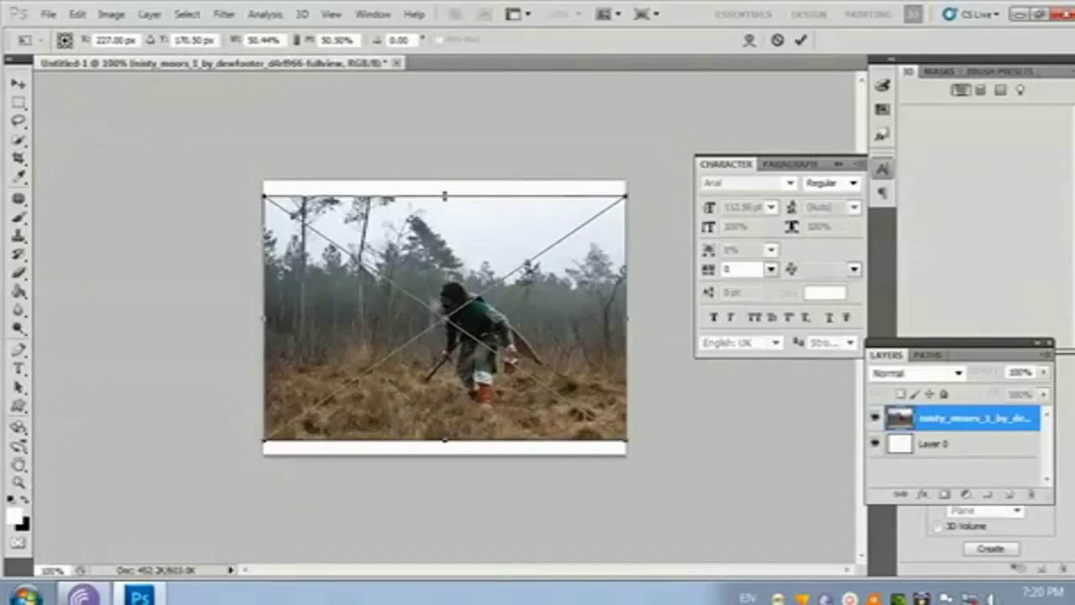
left_click_drag(444, 196, 444, 180)
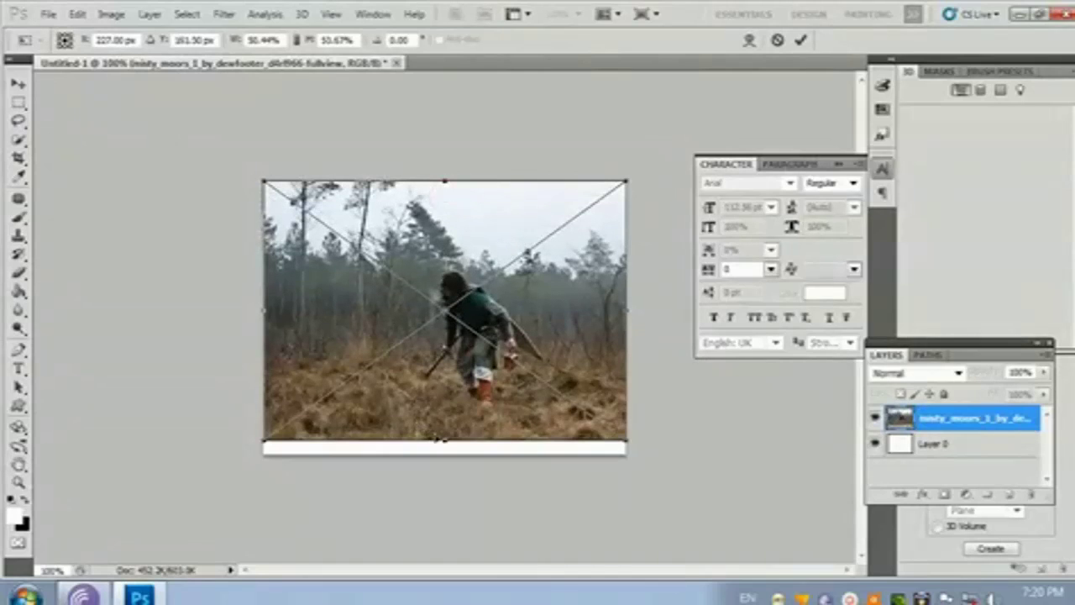
left_click_drag(442, 439, 443, 455)
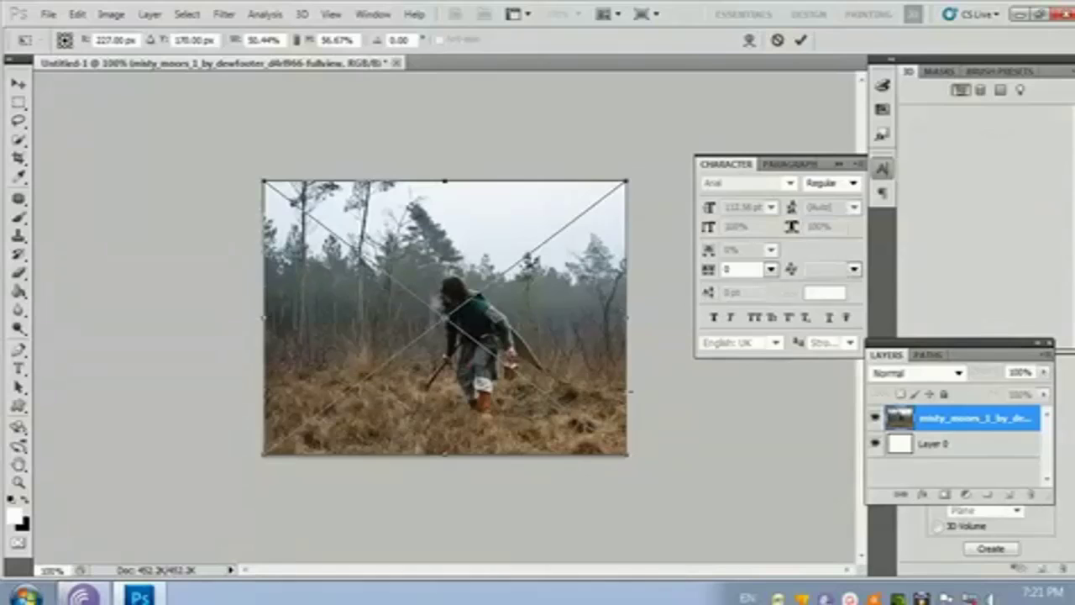
key("Return")
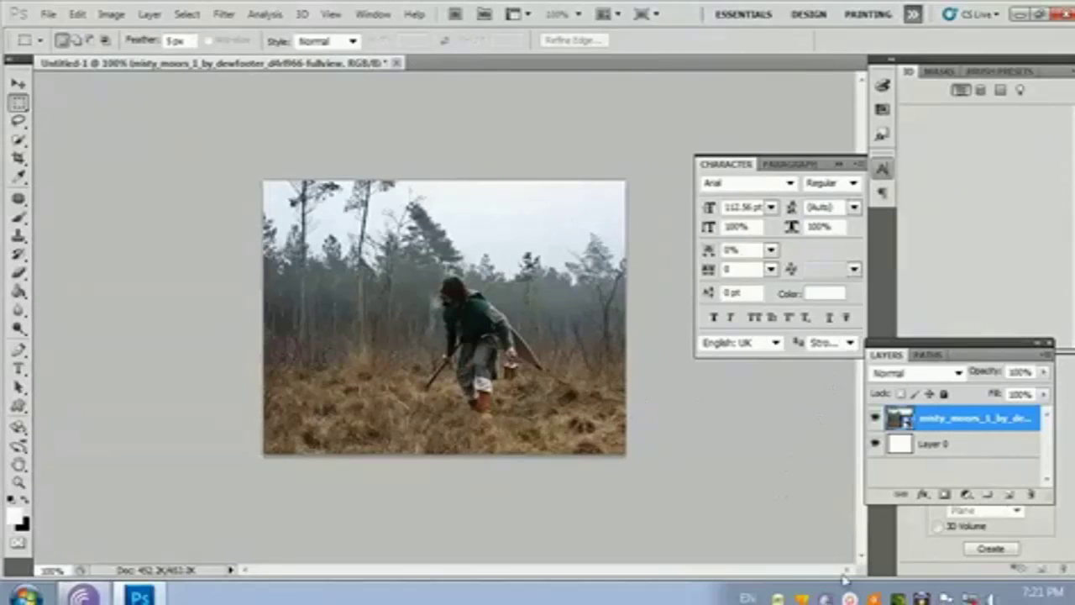
right_click(995, 426)
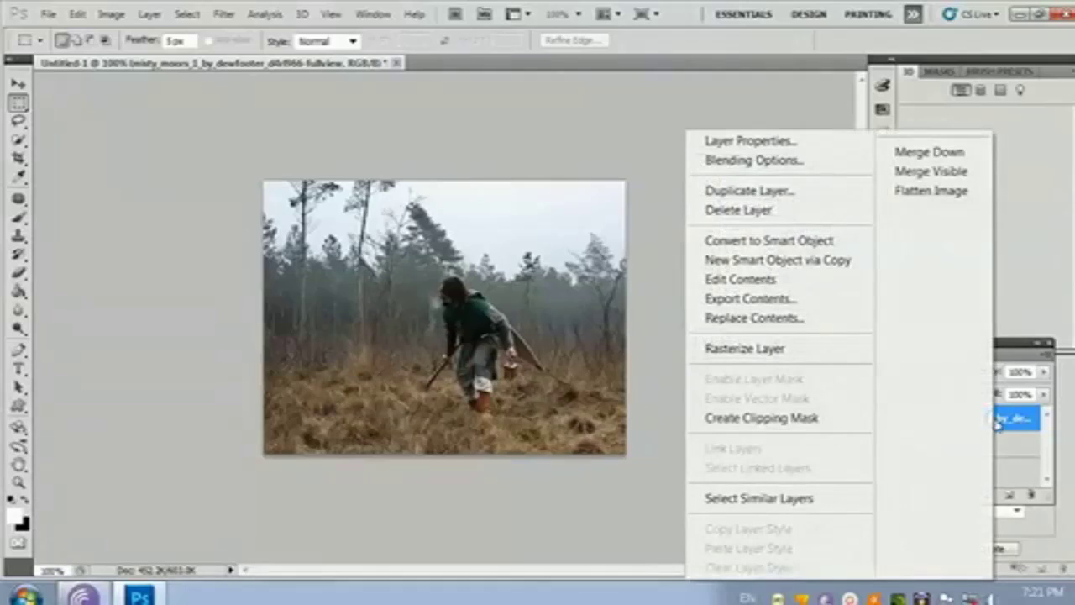
left_click(770, 347)
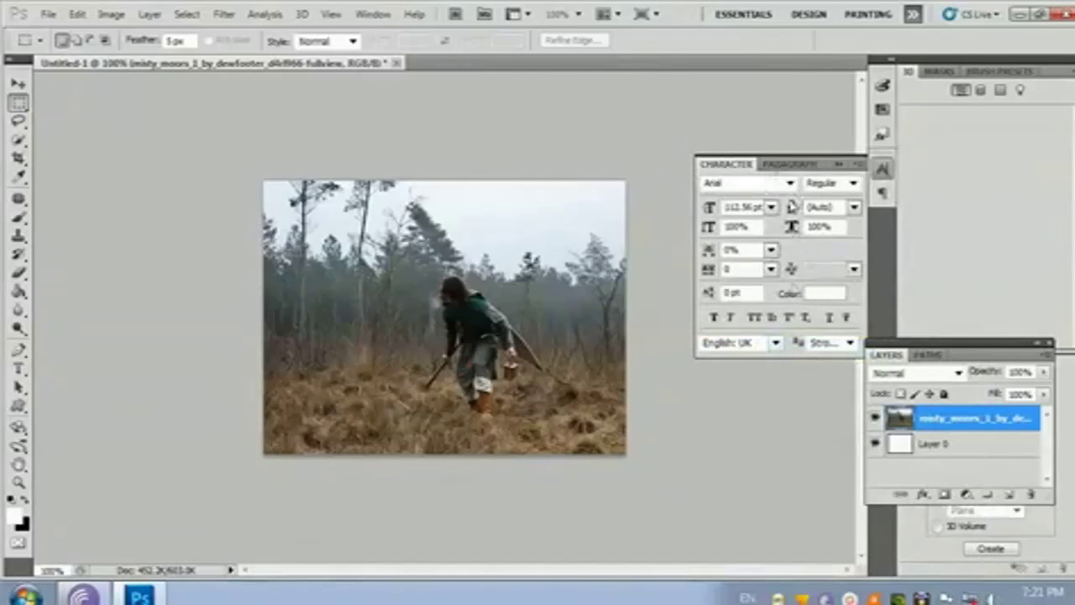
key("ctrl+plus")
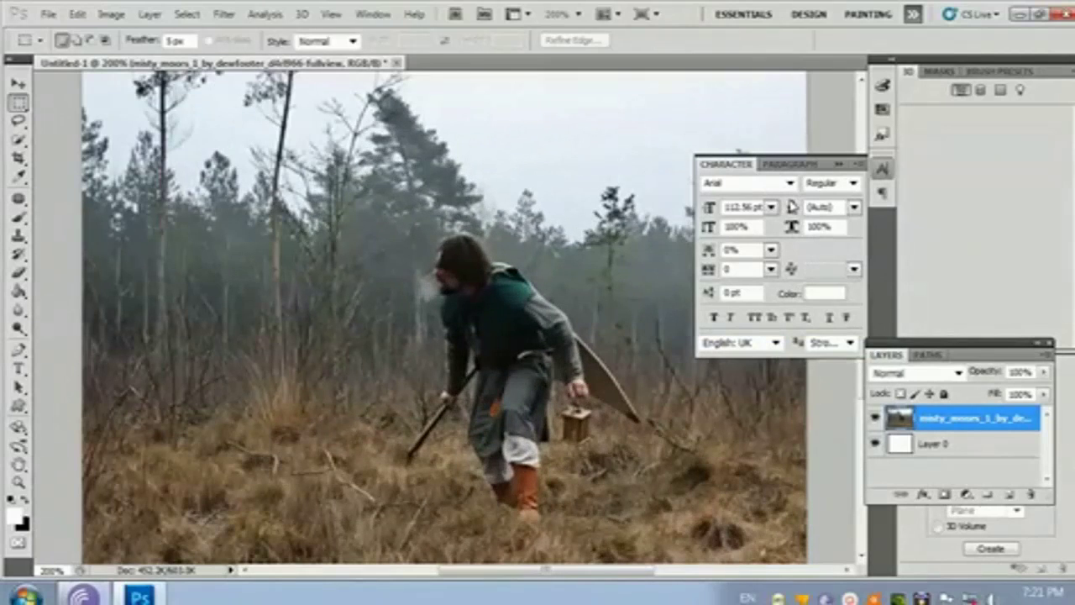
key("ctrl+minus")
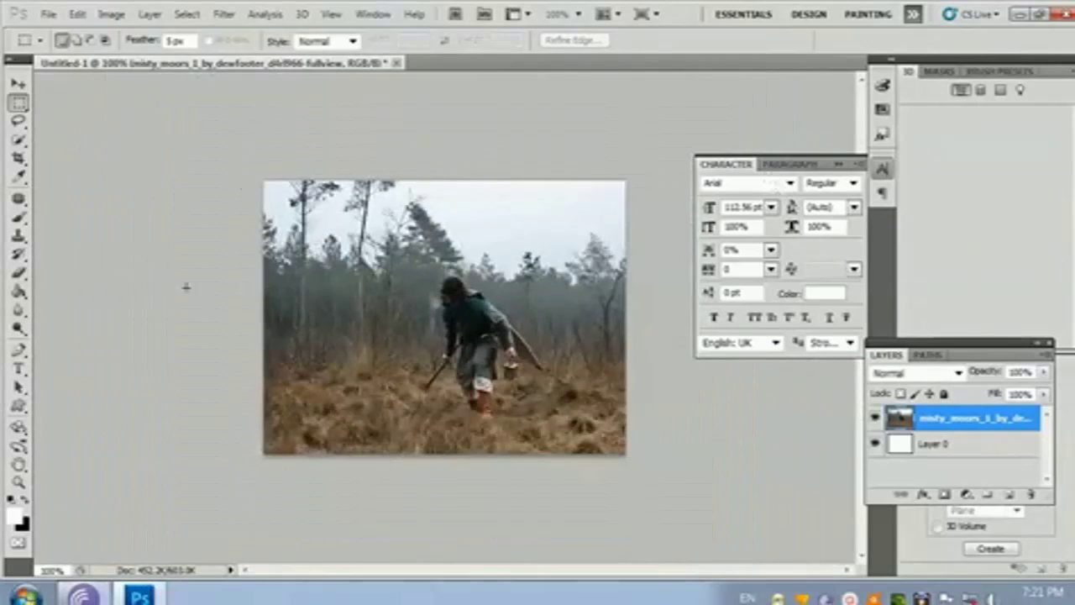
left_click(1031, 15)
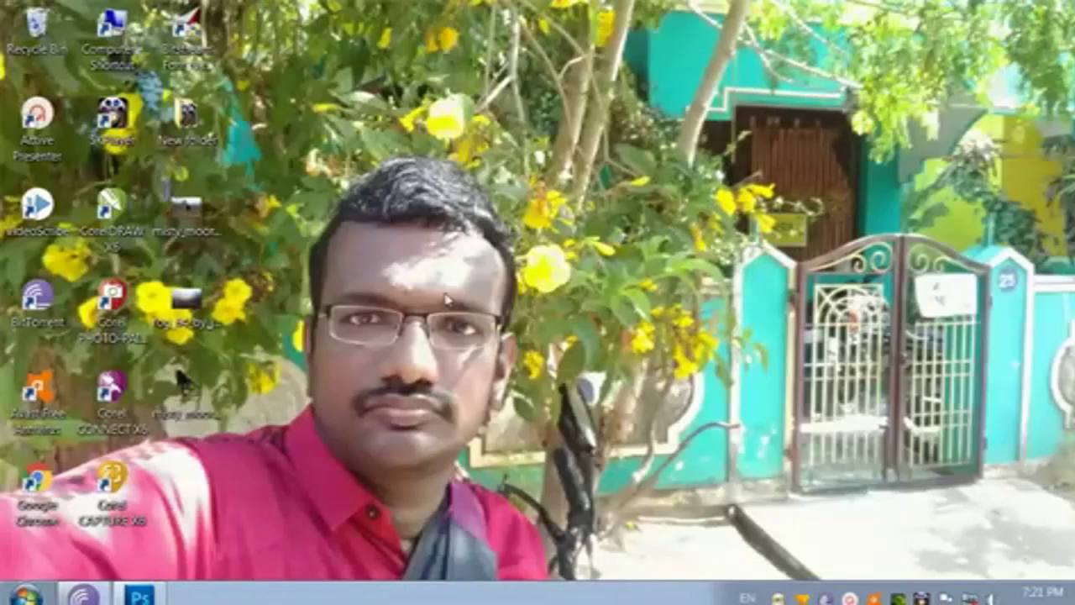
left_click(141, 594)
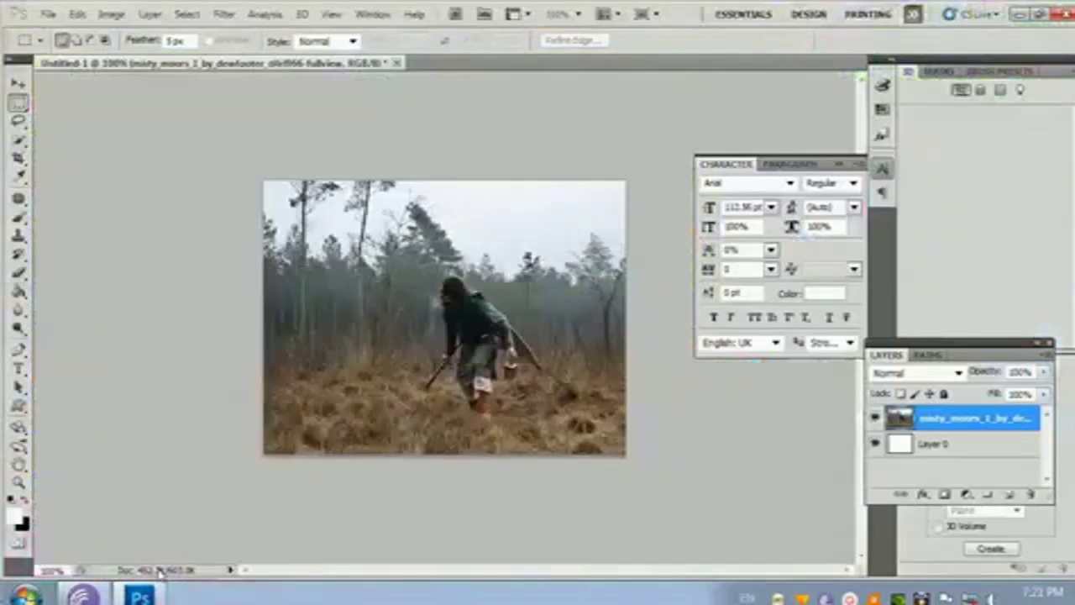
Step: Select Layer 0 and set the foreground color to gray #a9a7a7
left_click(958, 446)
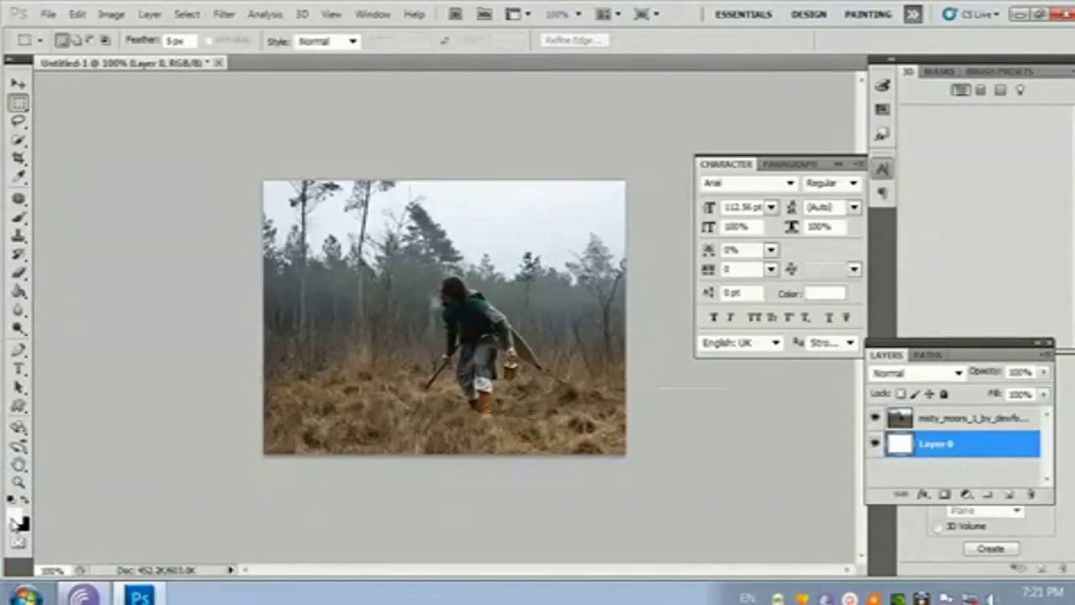
left_click(14, 521)
mouse_move(368, 279)
left_mouse_down()
mouse_move(340, 254)
mouse_move(342, 210)
left_mouse_up()
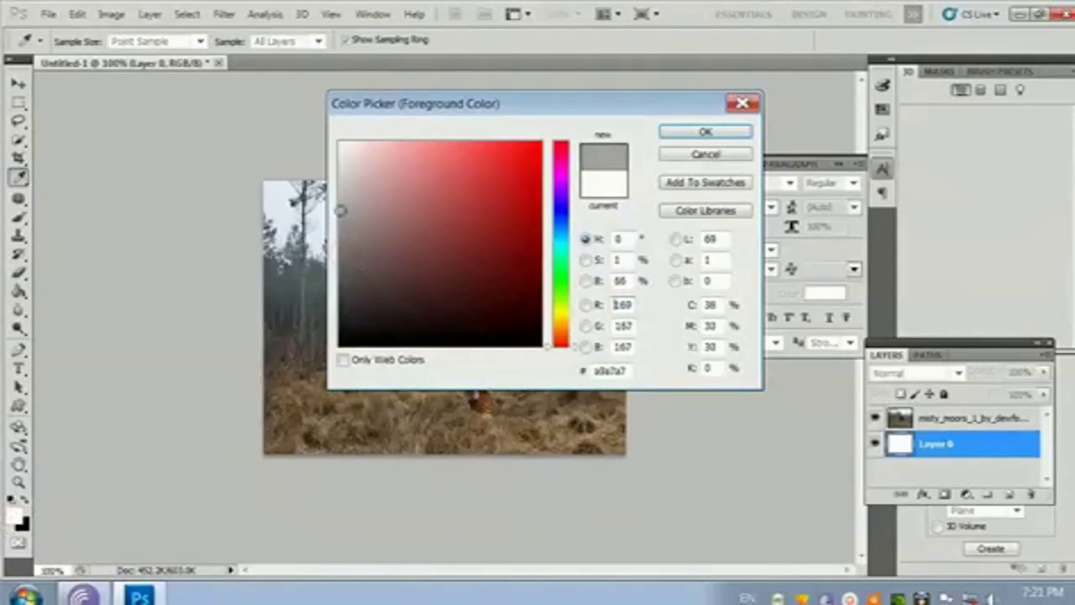
left_click(693, 131)
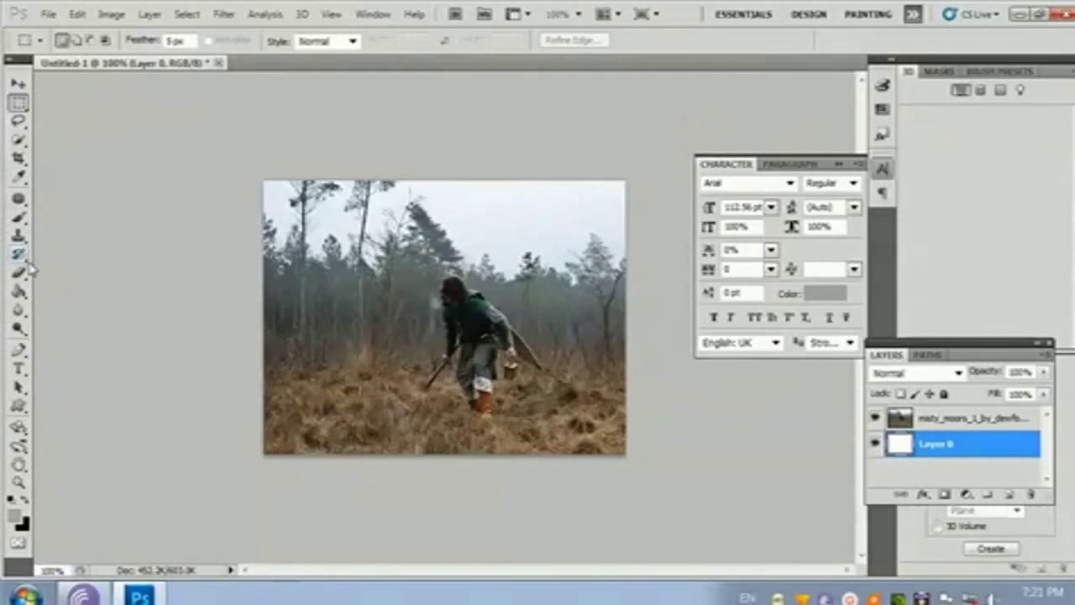
Step: Try a vertical red-to-black linear gradient on Layer 0 and undo it
left_click(19, 290)
left_click(44, 292)
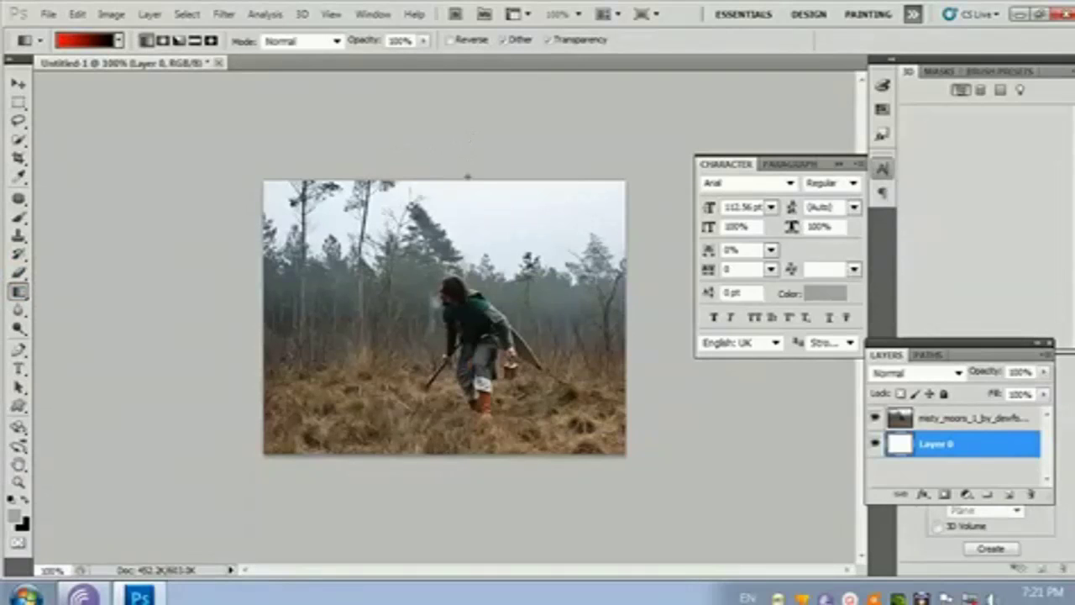
left_click_drag(467, 200, 467, 353)
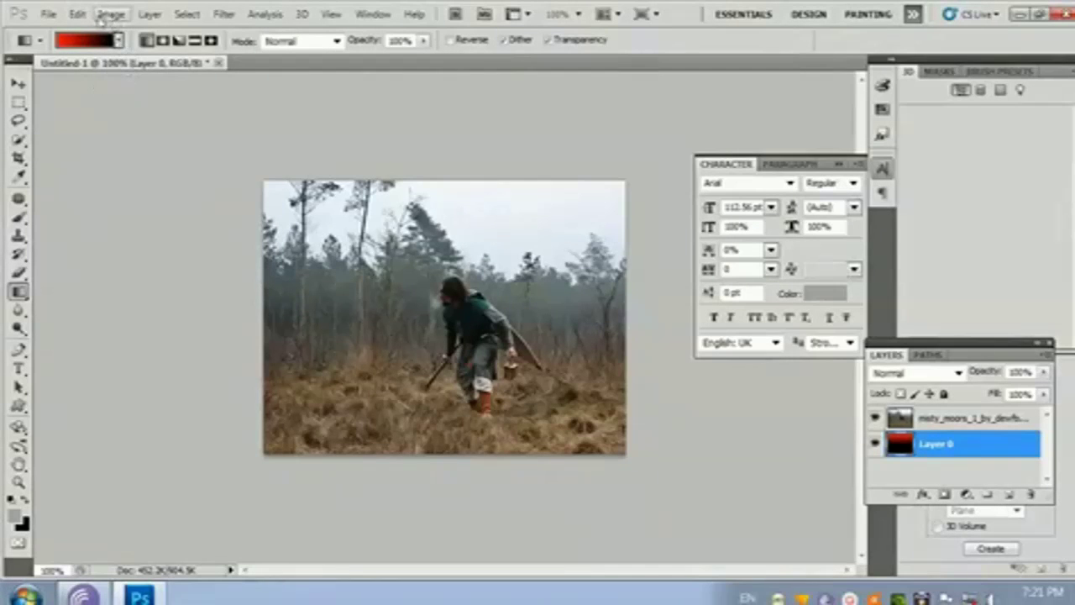
left_click(95, 44)
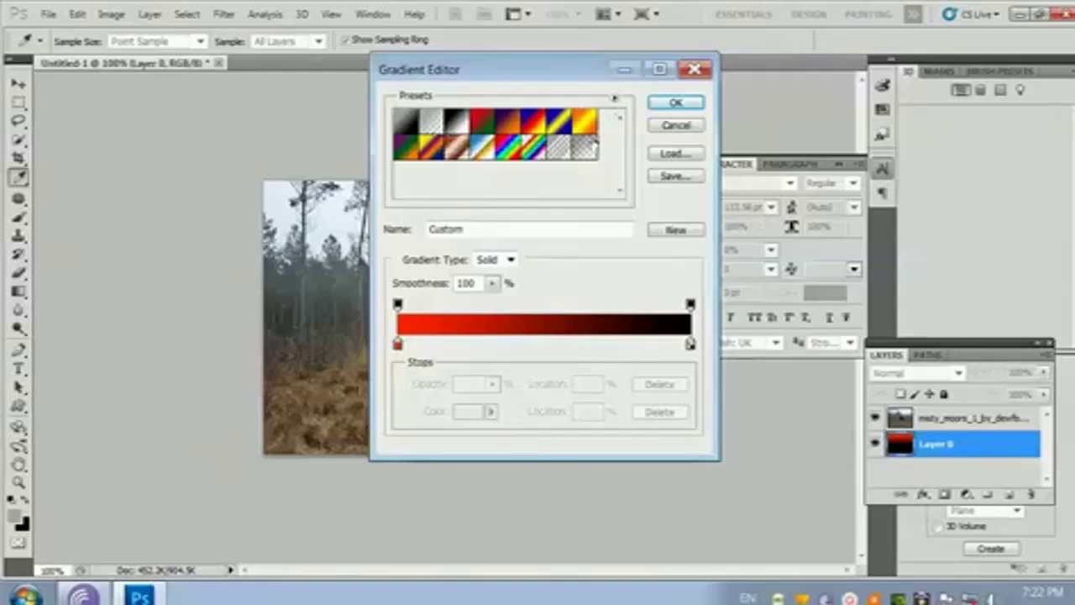
left_click(664, 129)
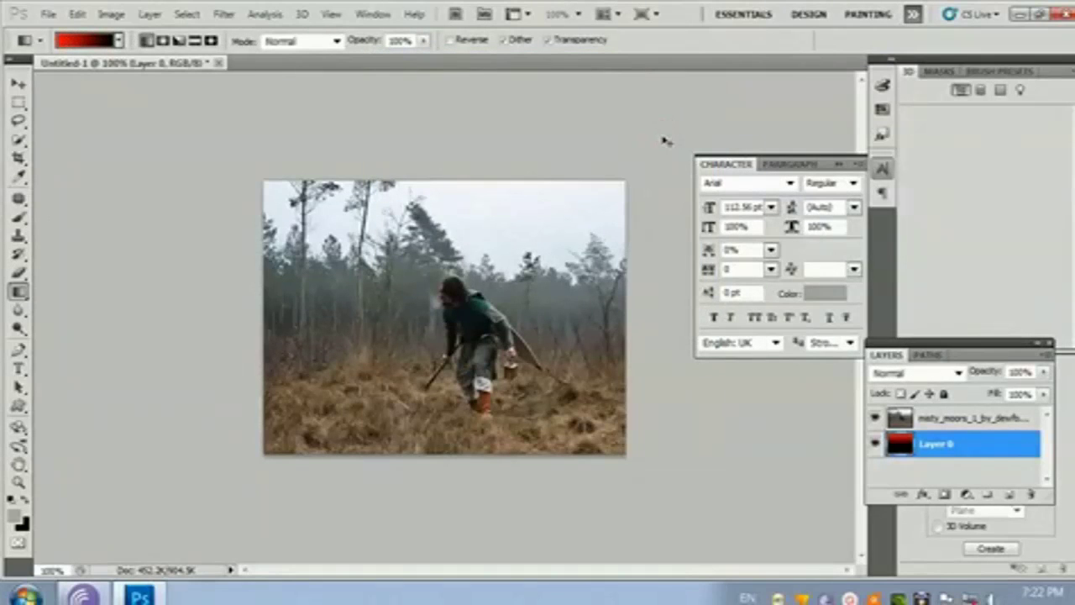
key("ctrl+z")
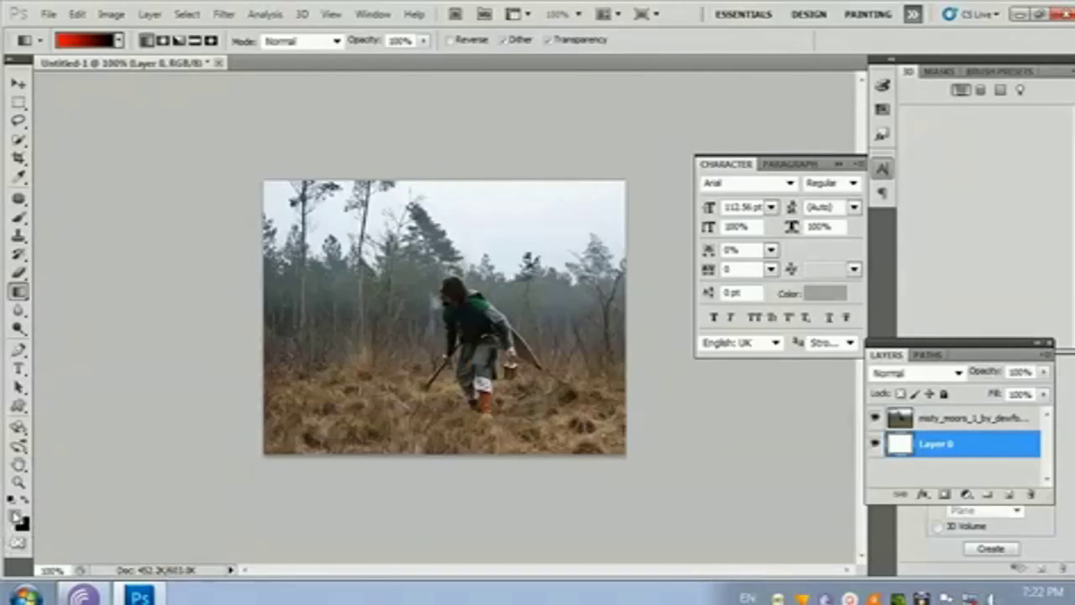
Step: Fill Layer 0 with the gray foreground color using the Paint Bucket tool
left_click(18, 291)
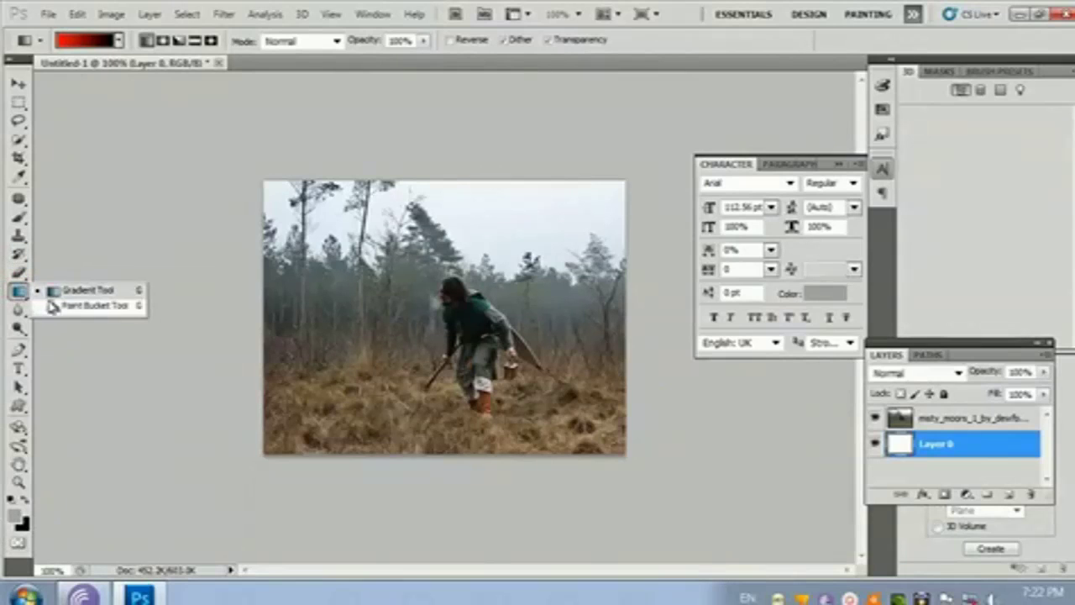
left_click(50, 304)
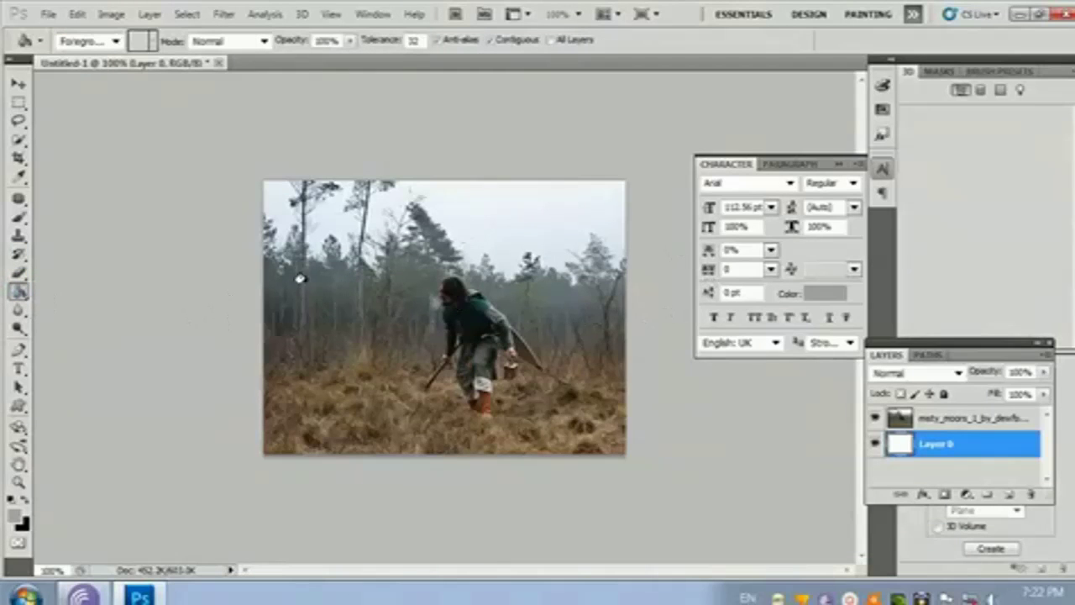
left_click(388, 246)
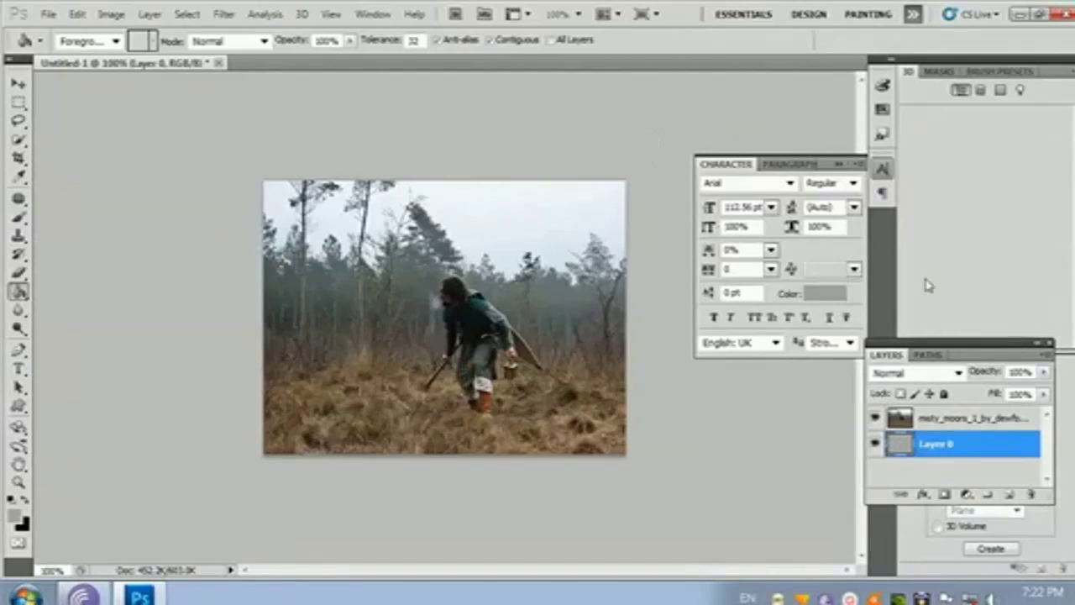
Step: Add a layer mask to the misty_moors photo layer
left_click(957, 421)
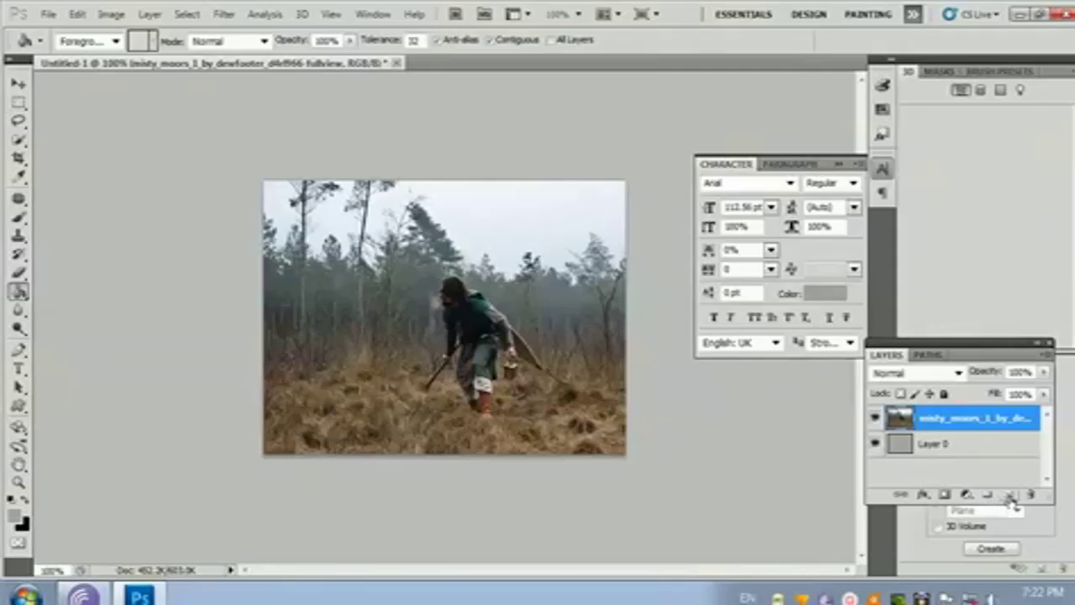
left_click(945, 495)
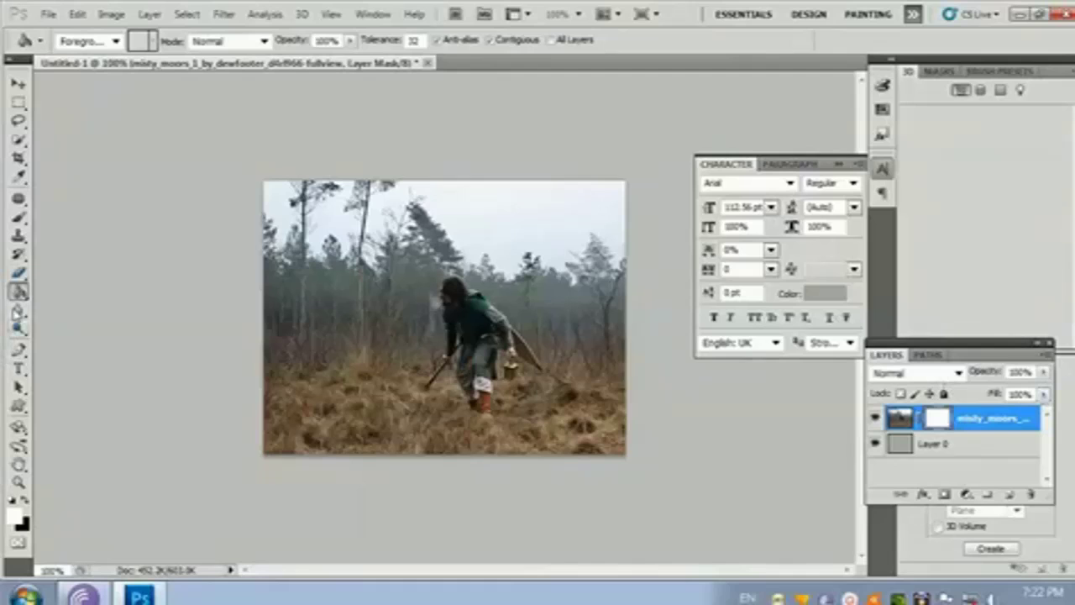
Step: Try a Foreground to Transparent linear gradient drawn downward on the misty_moors layer mask
left_click_drag(18, 292, 51, 289)
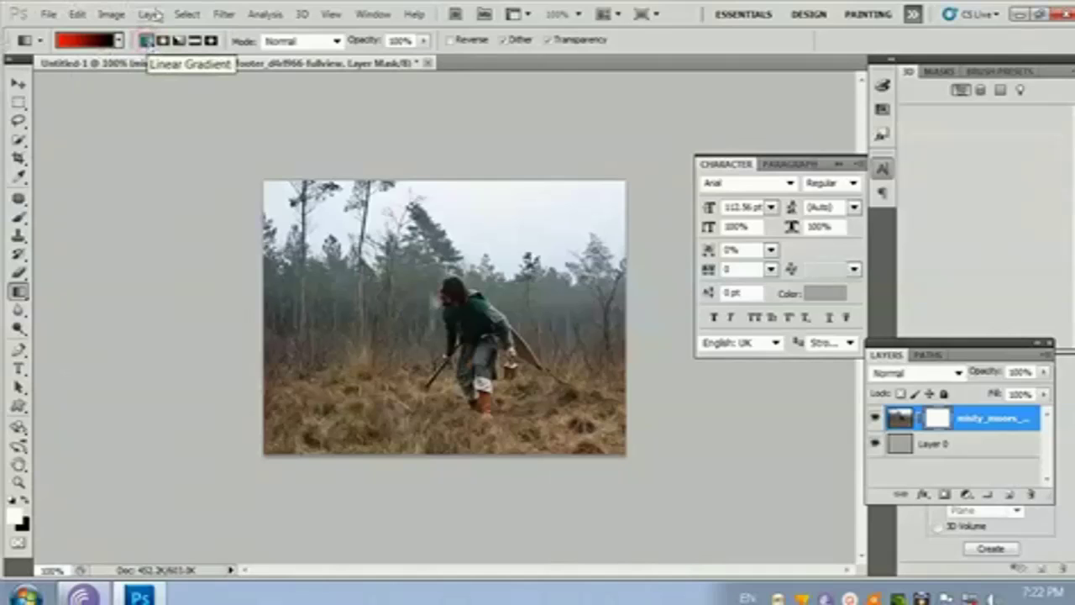
left_click(91, 40)
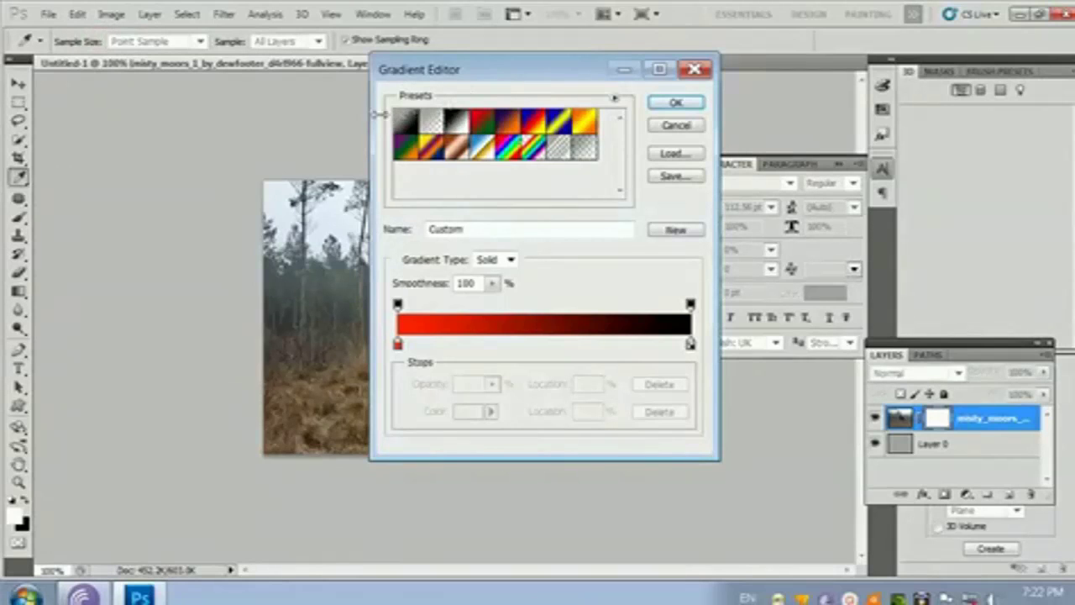
double_click(430, 120)
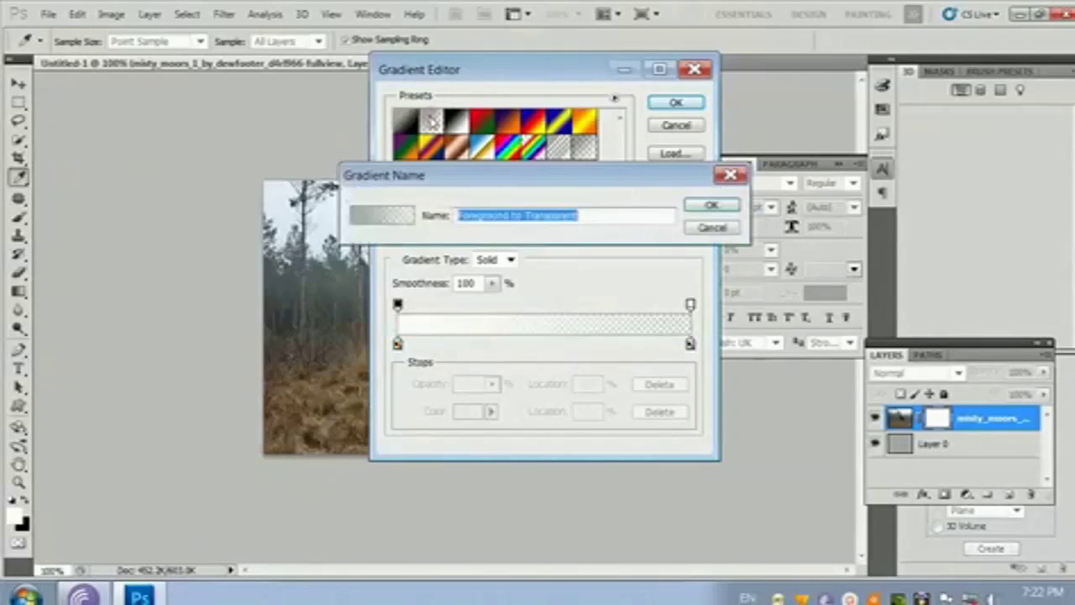
left_click(711, 205)
left_click(680, 104)
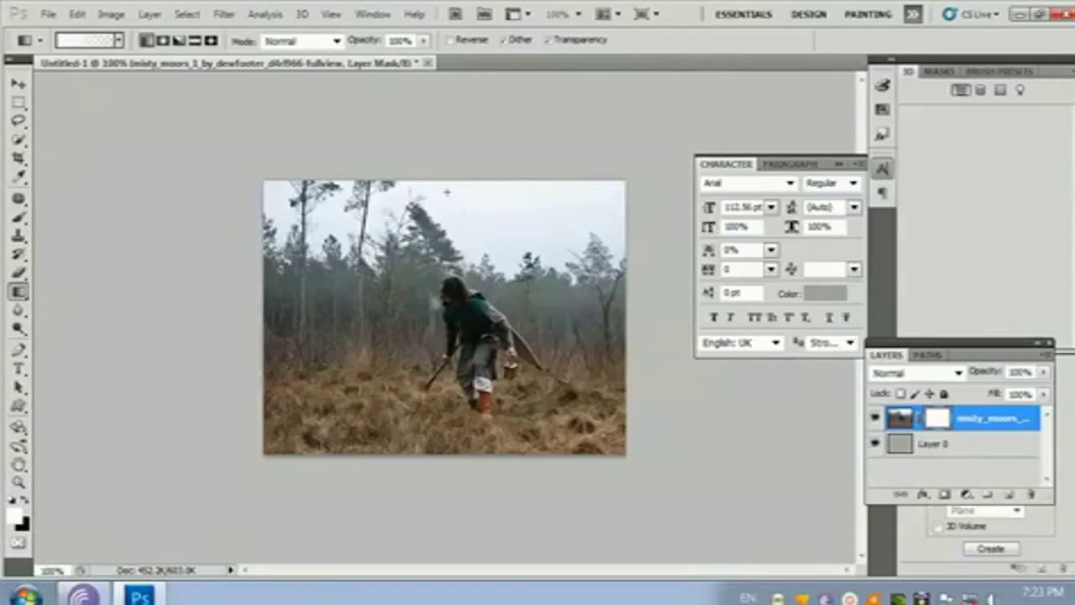
left_click_drag(442, 179, 441, 336)
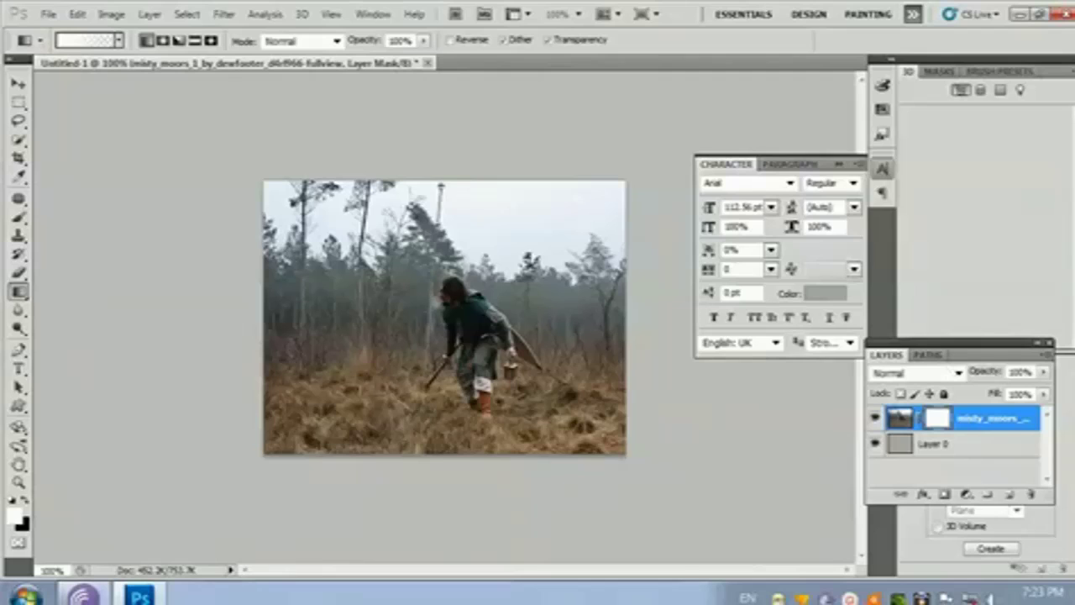
left_click_drag(441, 186, 437, 409)
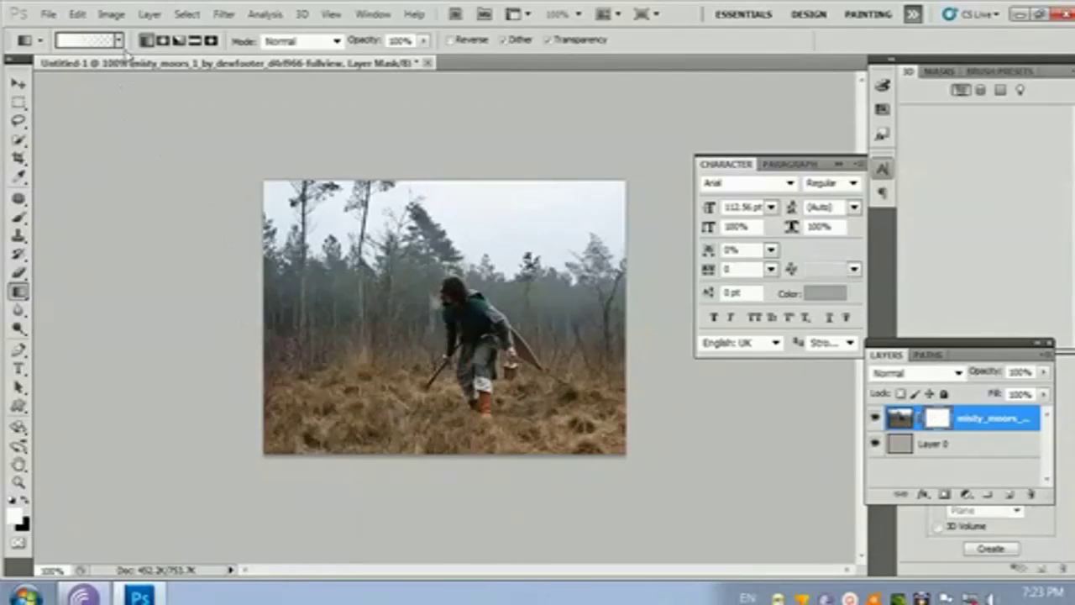
Step: Change the gradient to the Neutral Density preset
left_click(95, 45)
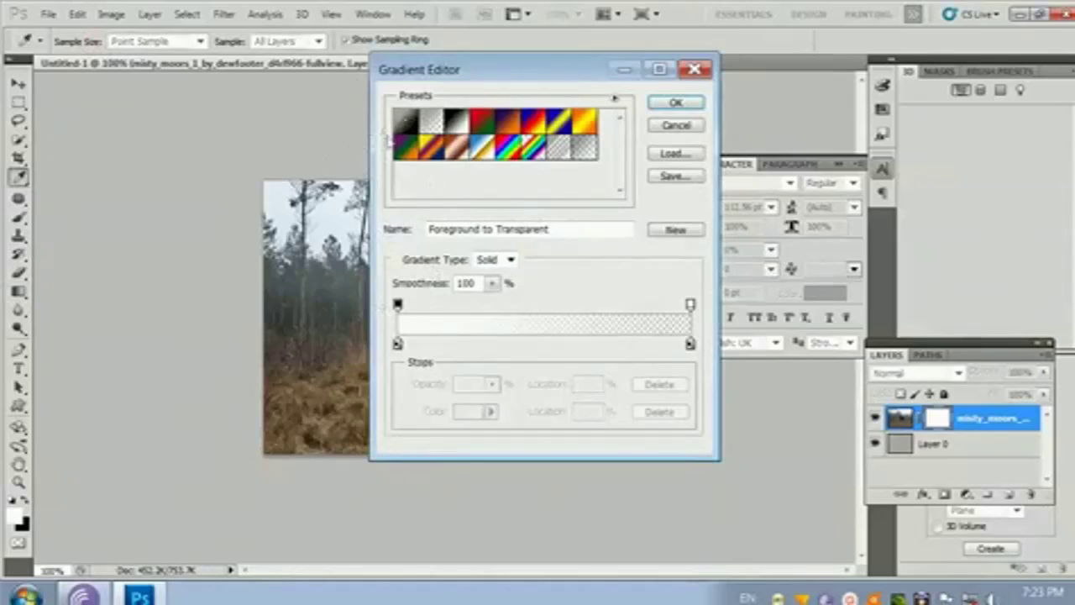
double_click(428, 124)
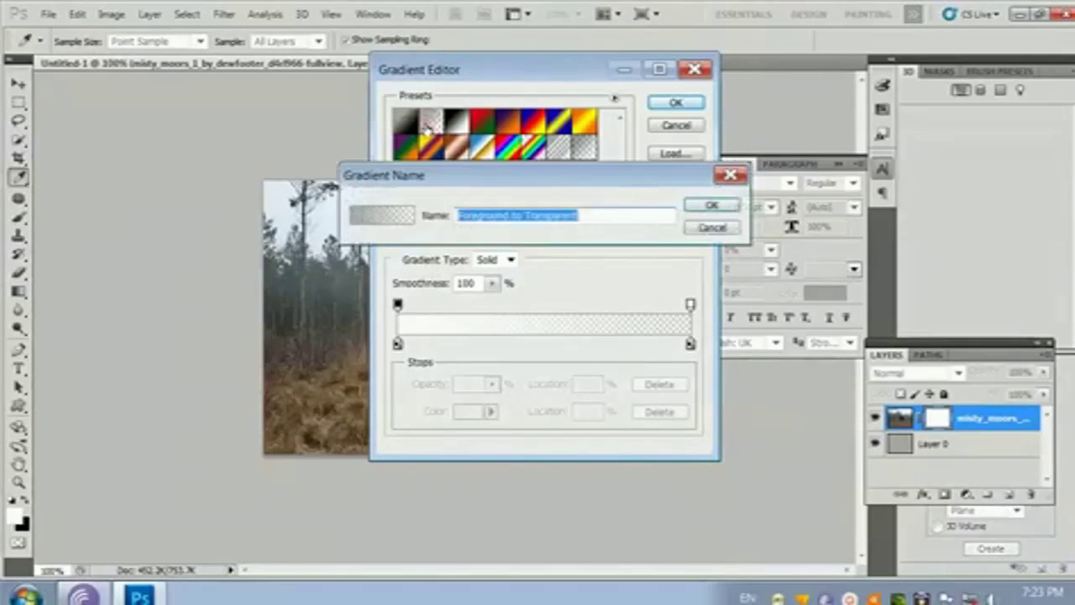
left_click(714, 207)
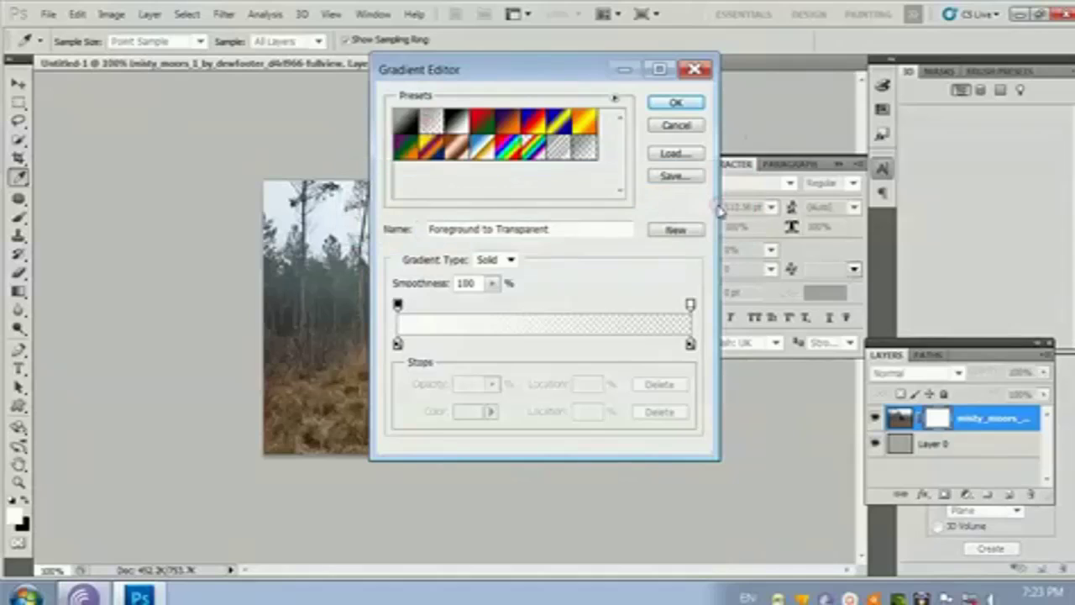
left_click(407, 124)
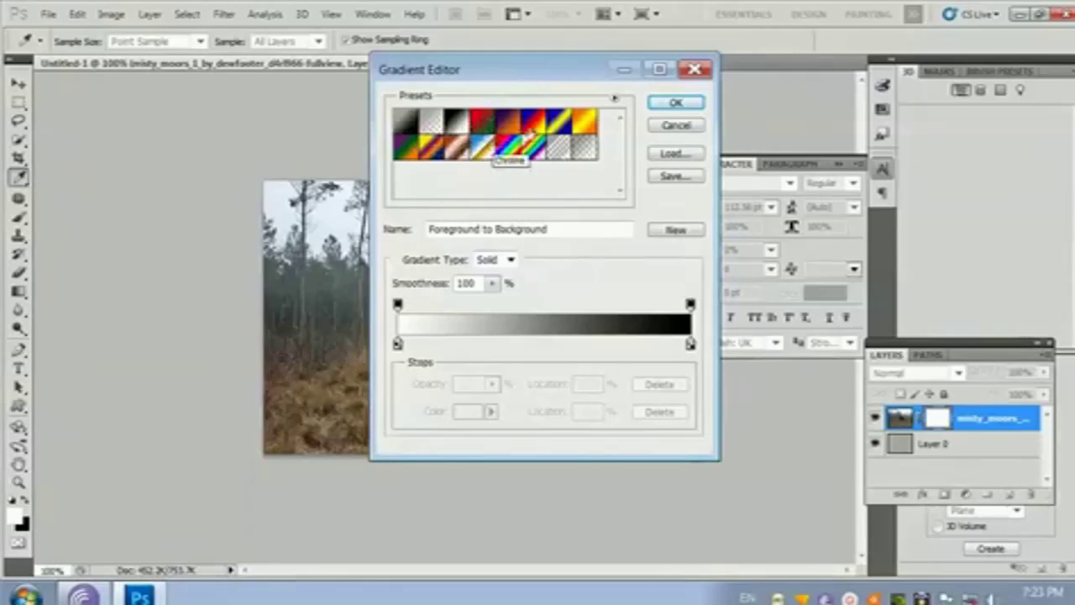
left_click(586, 148)
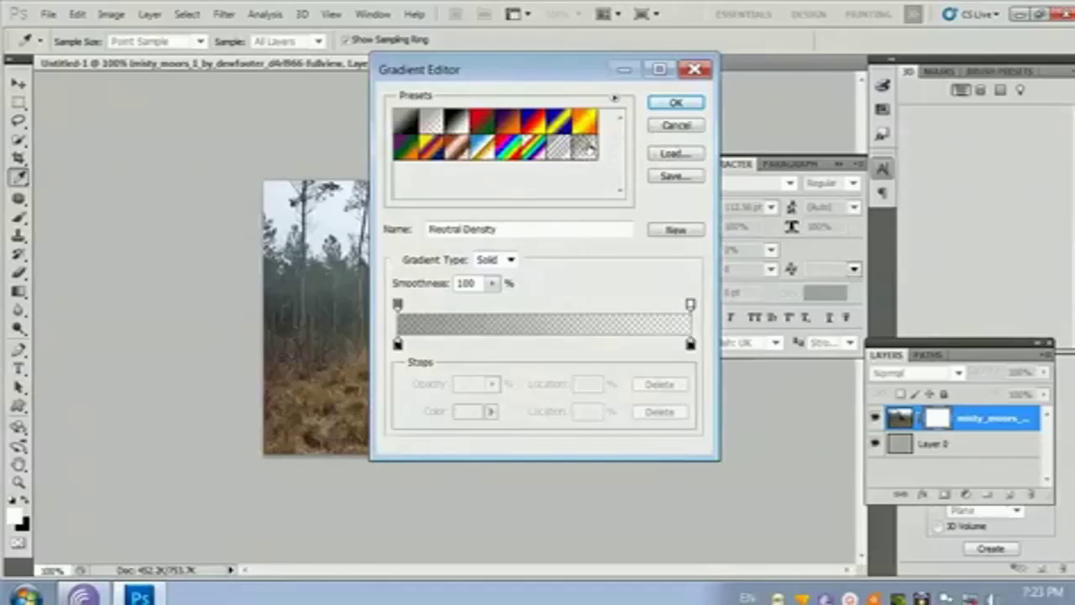
left_click(675, 103)
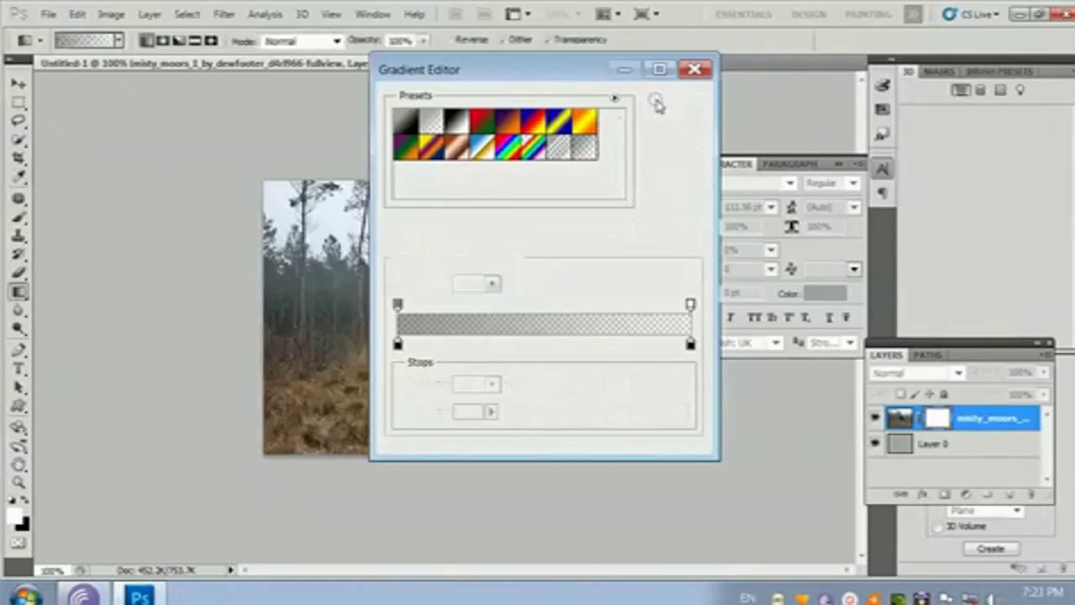
Step: Draw repeated downward gradients on the layer mask, starting progressively lower, to fade the photo into gray above the grass
left_click_drag(492, 183, 472, 374)
left_click_drag(464, 216, 469, 391)
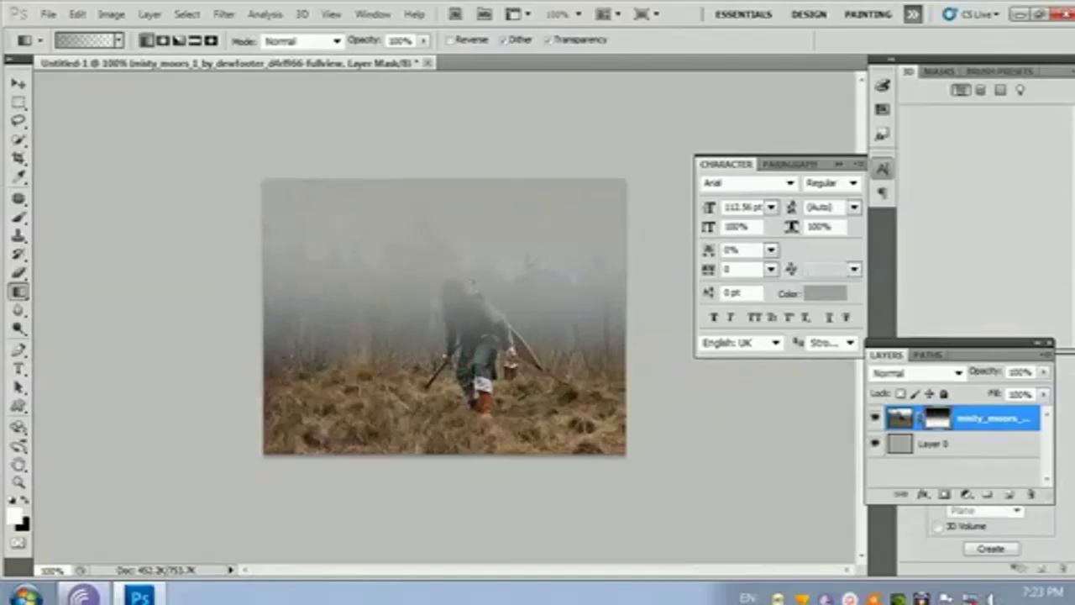
left_click_drag(473, 284, 481, 390)
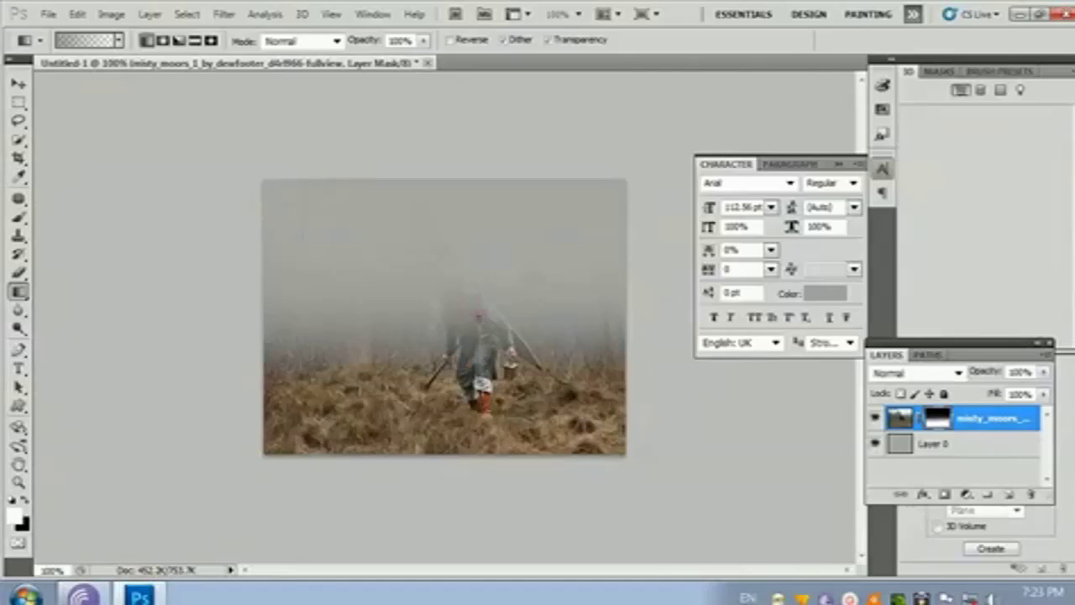
left_click_drag(479, 317, 487, 397)
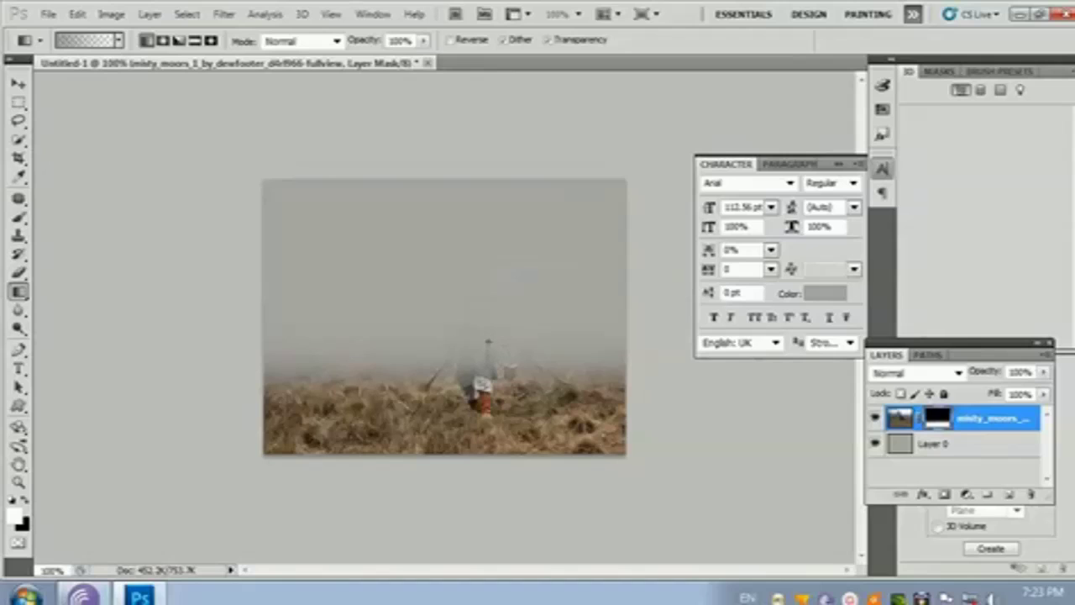
left_click_drag(488, 342, 488, 343)
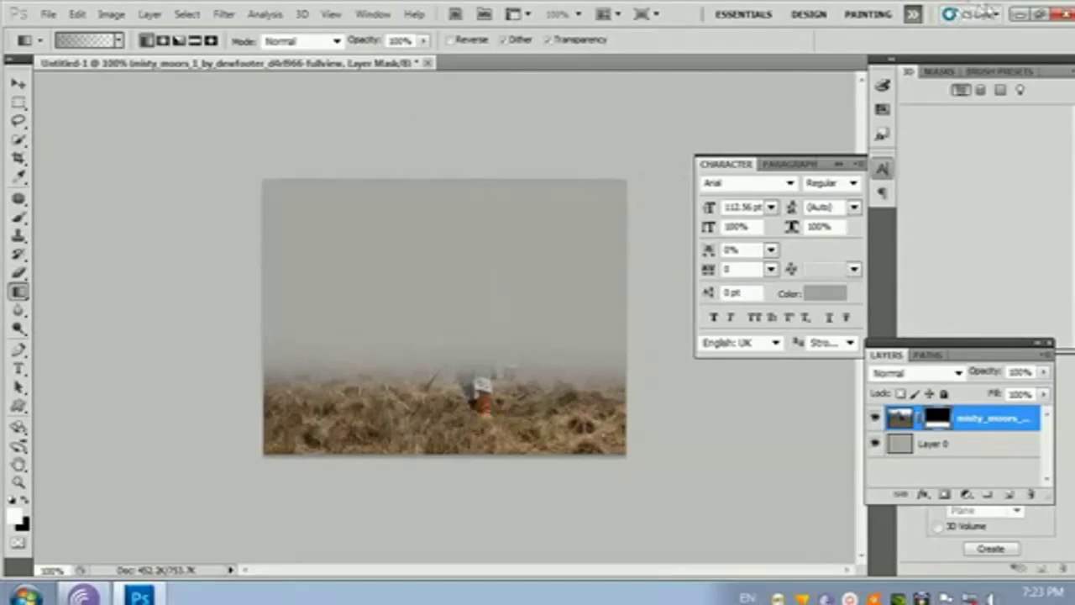
Step: Place the cut-out man image from the desktop, scale it to 17.13% by 15.33%, and position it over the faded figure
left_click(1020, 16)
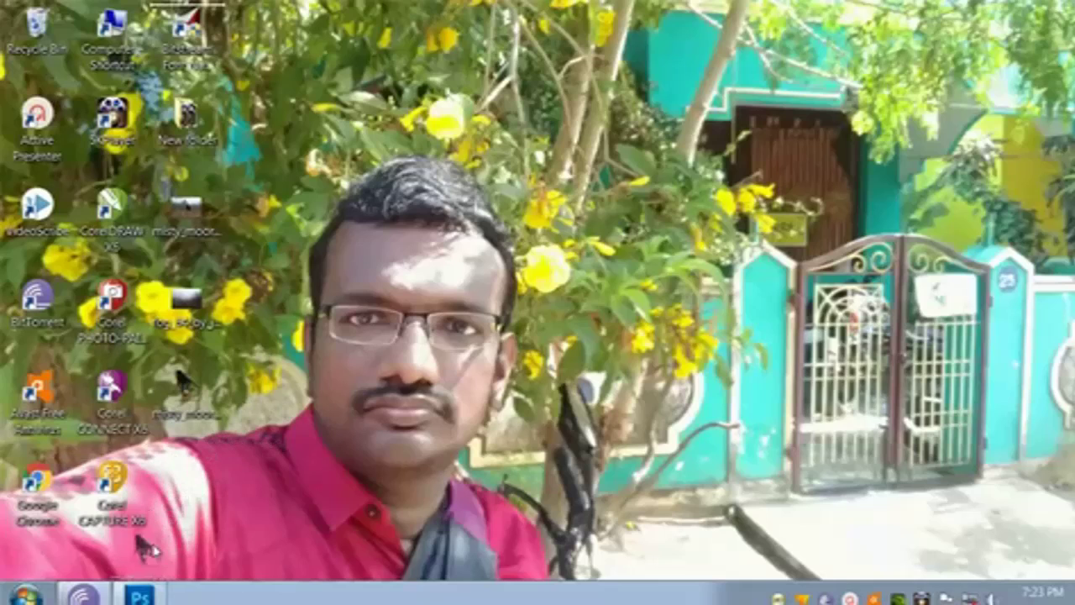
left_click(140, 594)
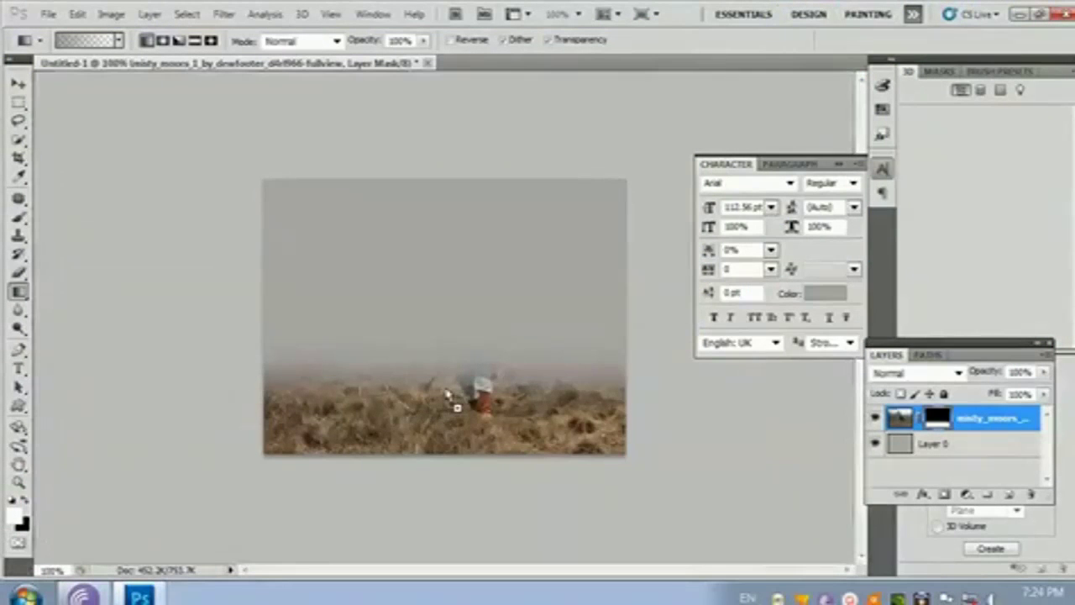
left_click_drag(446, 393, 460, 387)
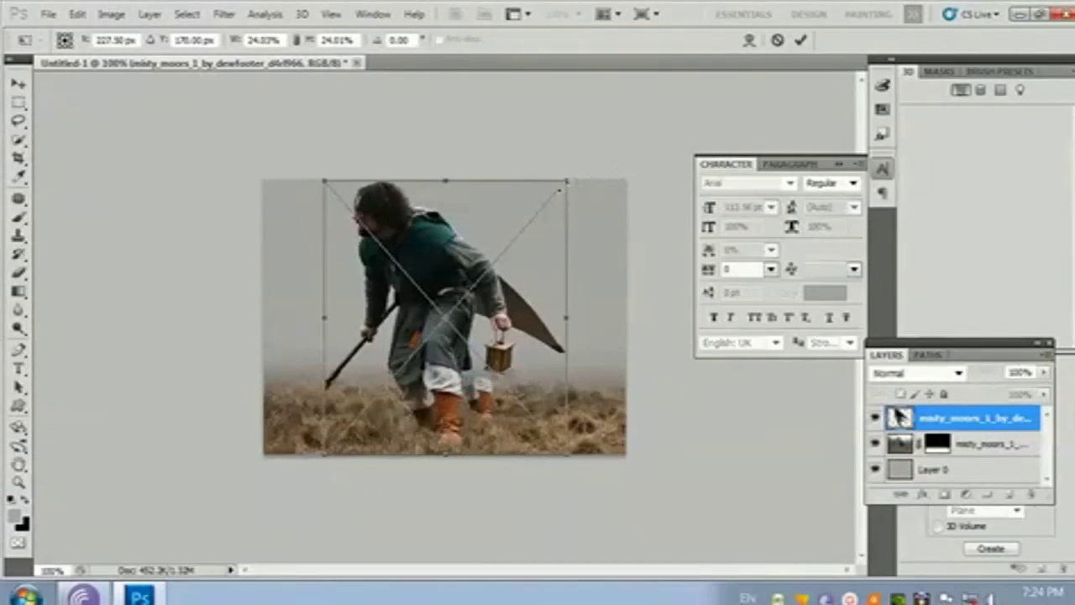
left_click_drag(565, 186, 497, 280)
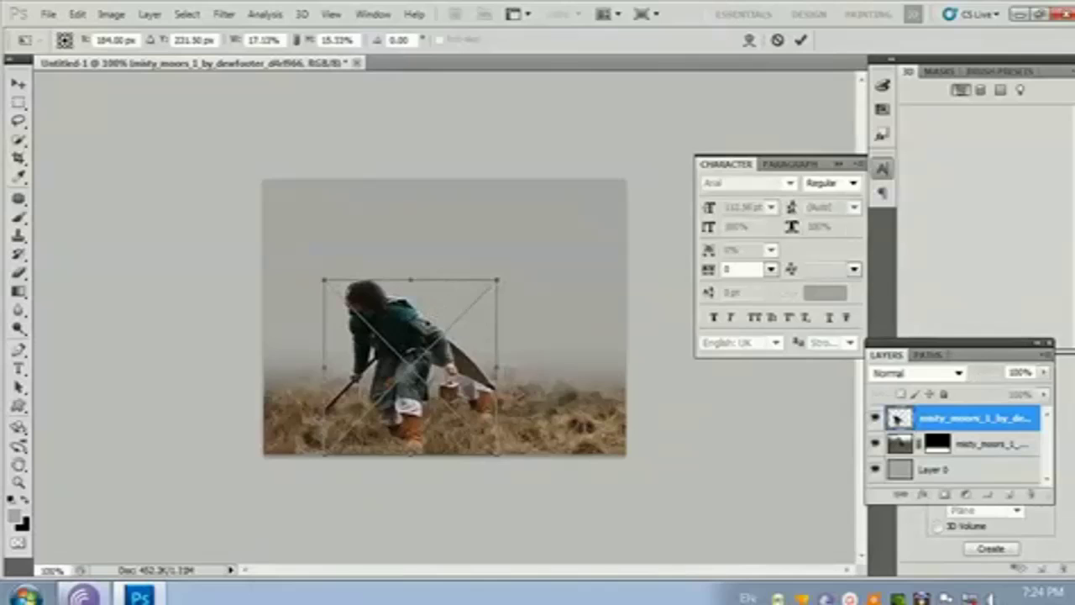
left_click_drag(462, 311, 533, 276)
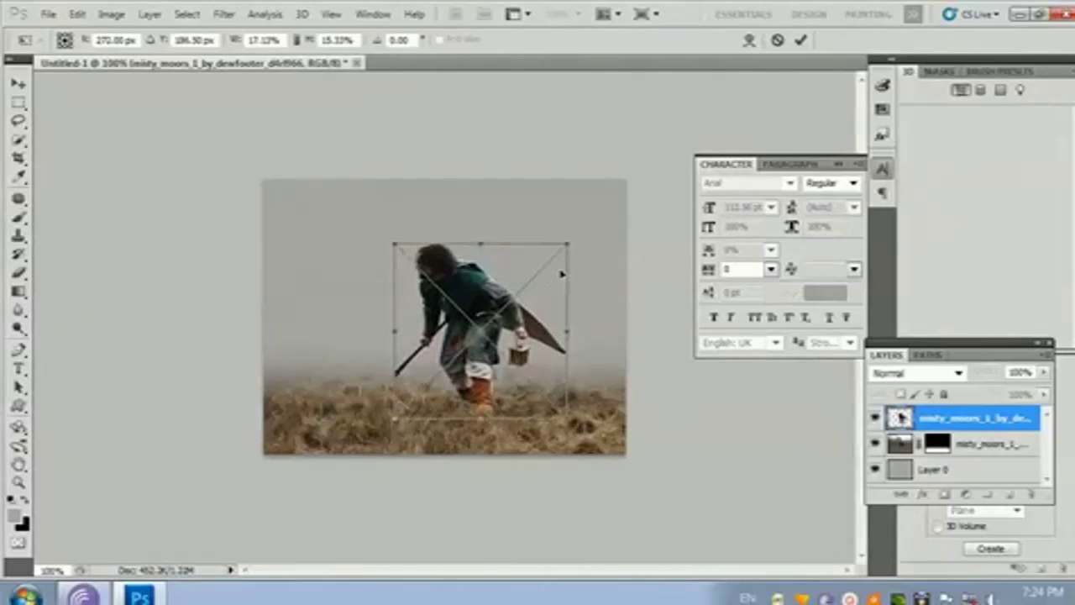
key("Return")
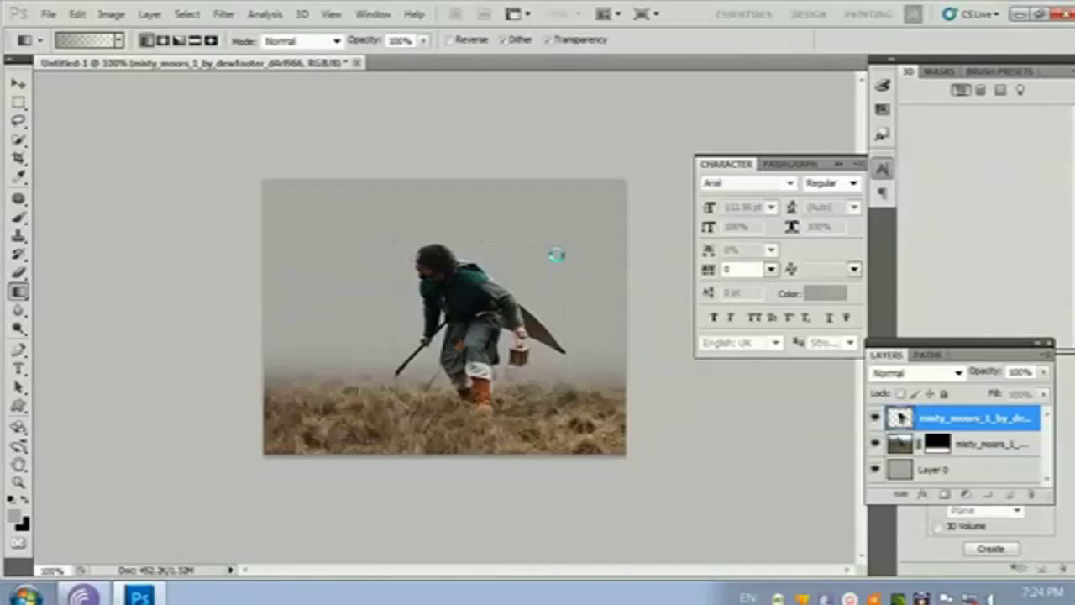
Step: Rasterize the placed cut-out man layer
key("ctrl+plus")
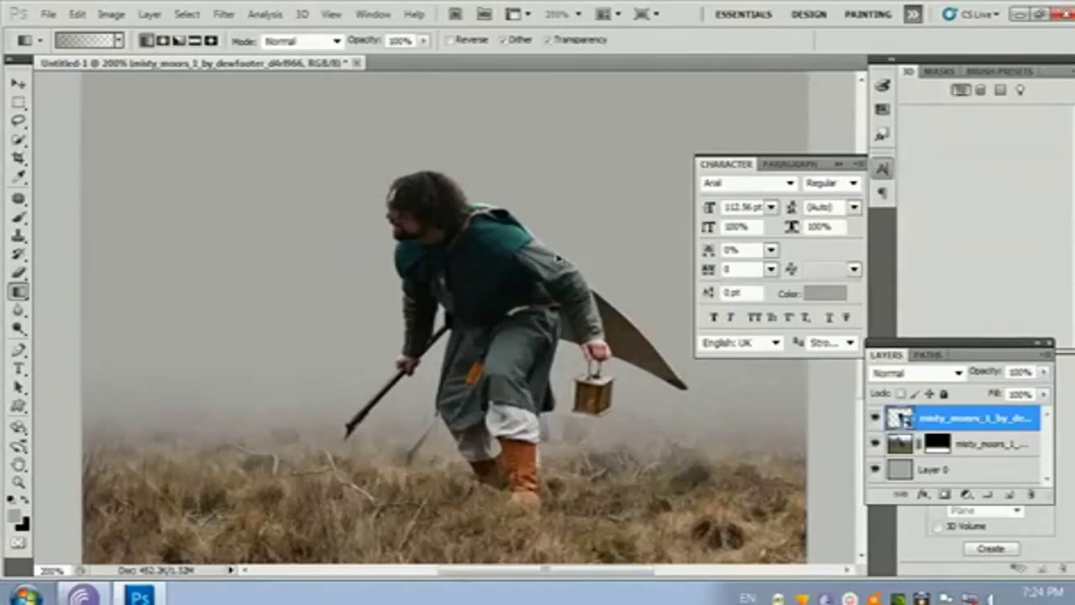
key("ctrl+minus")
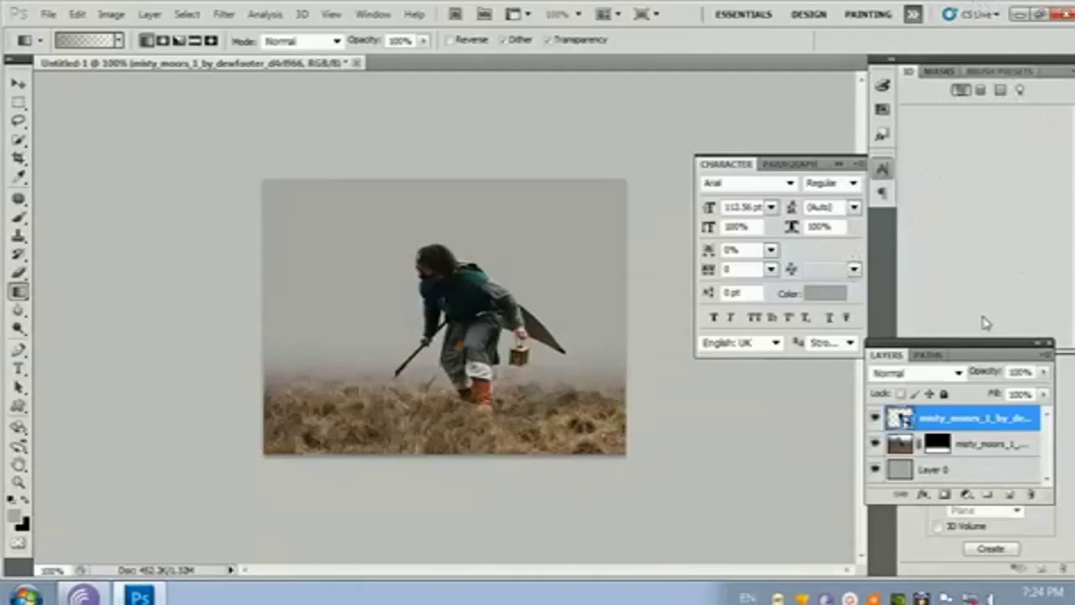
right_click(988, 419)
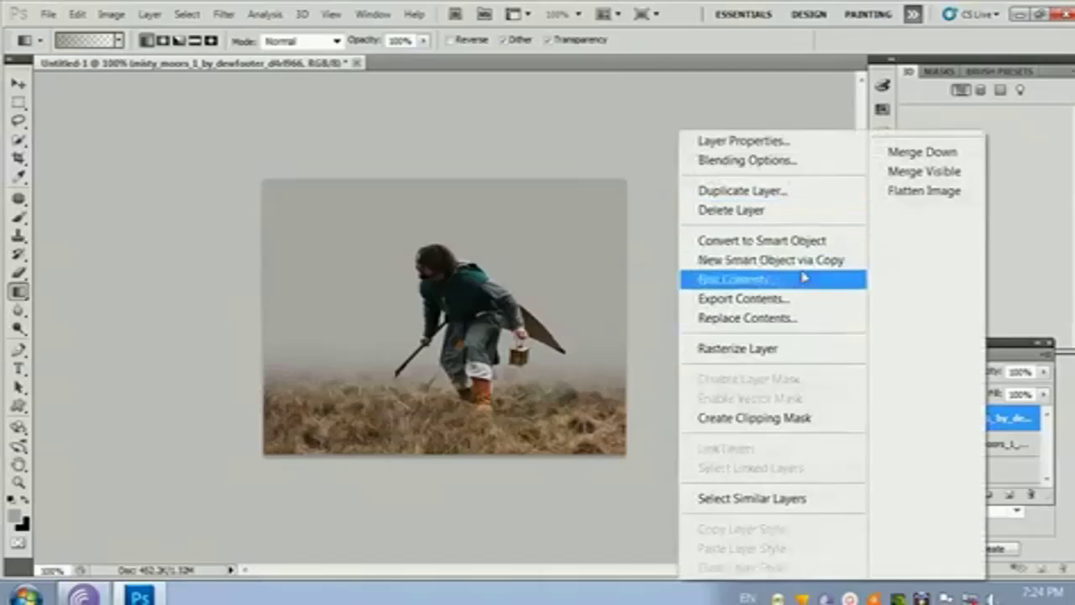
left_click(793, 350)
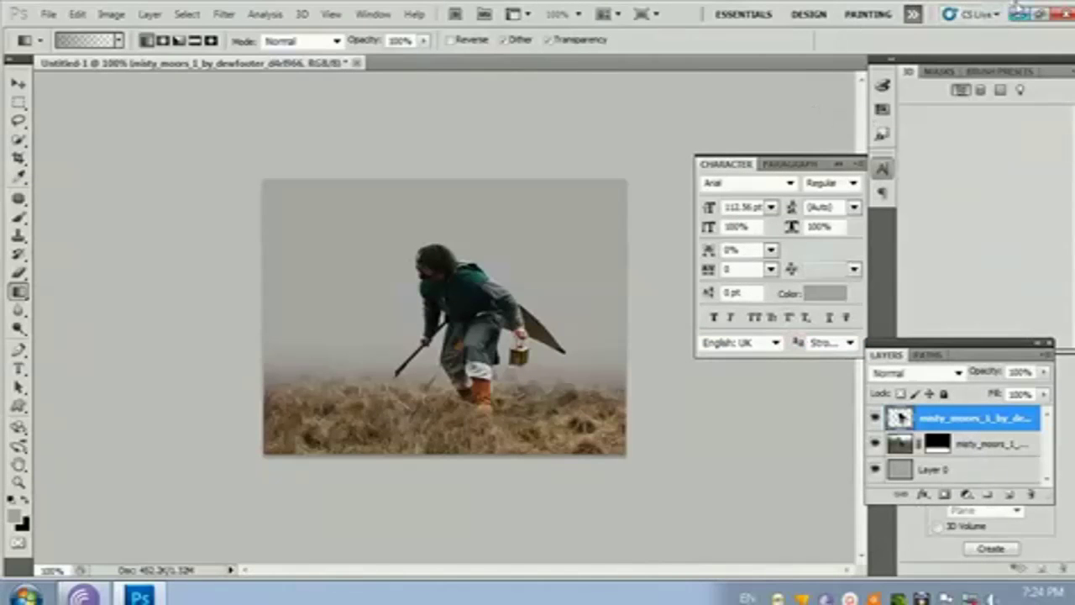
Step: Place the fog_64_by_jin_kstock image from the desktop and stretch it to cover the whole canvas
left_click(1019, 13)
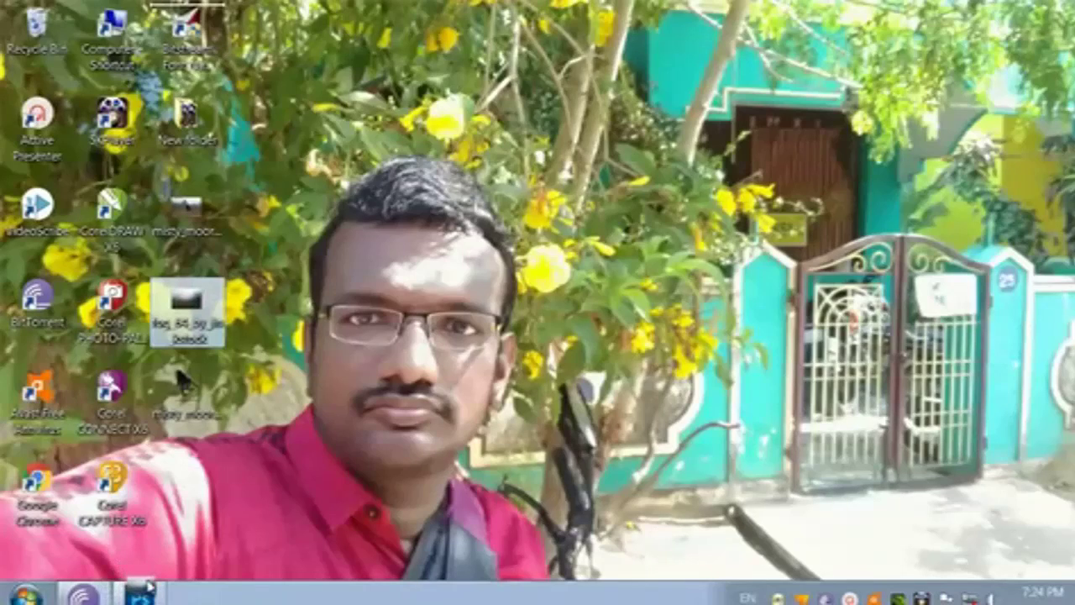
left_click(141, 590)
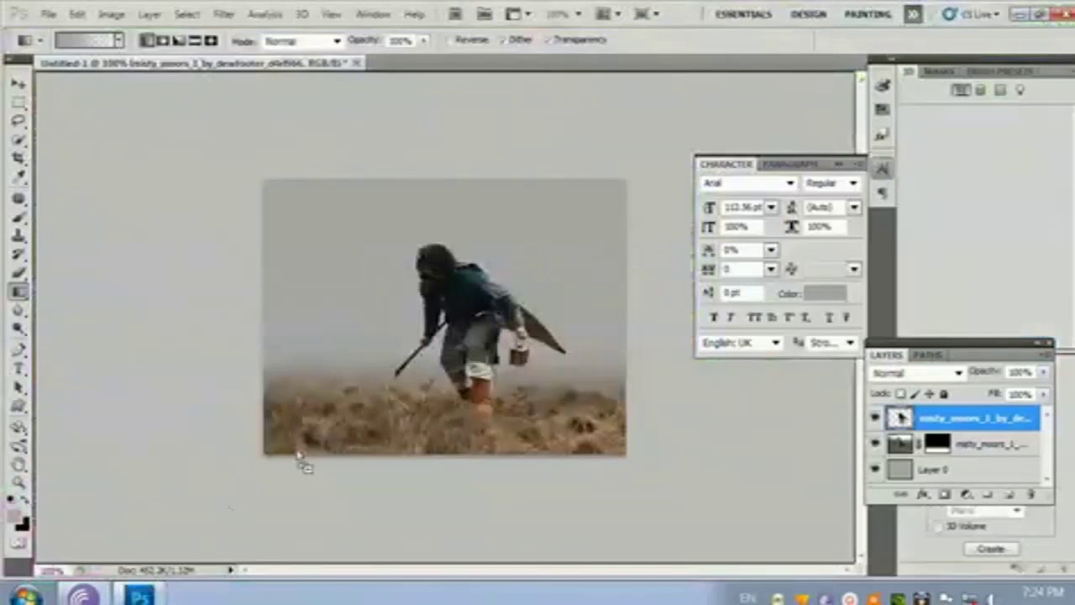
left_click_drag(389, 410, 454, 351)
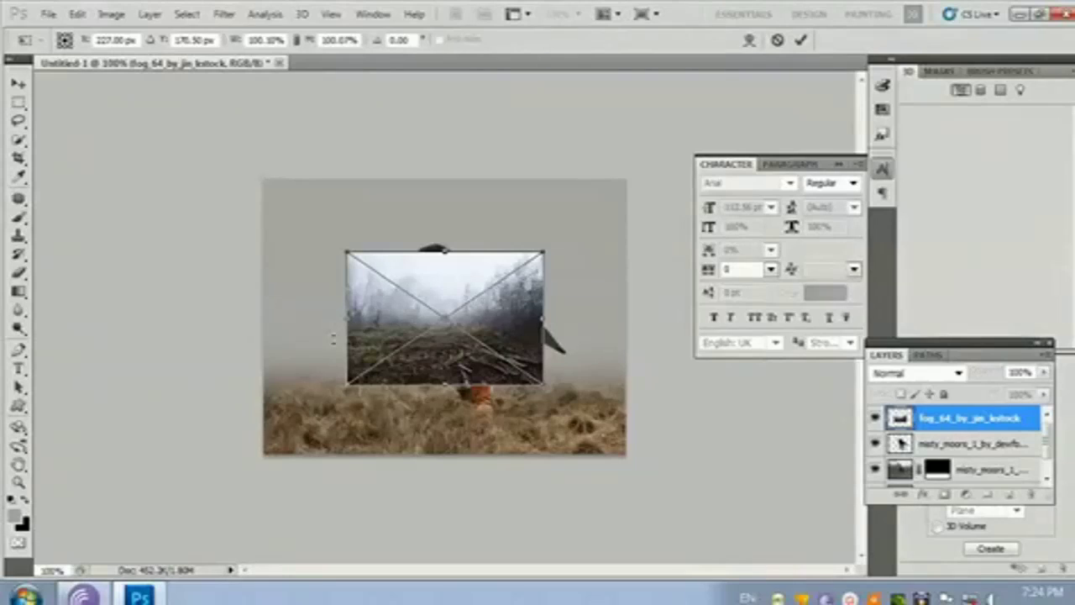
left_click_drag(470, 289, 387, 217)
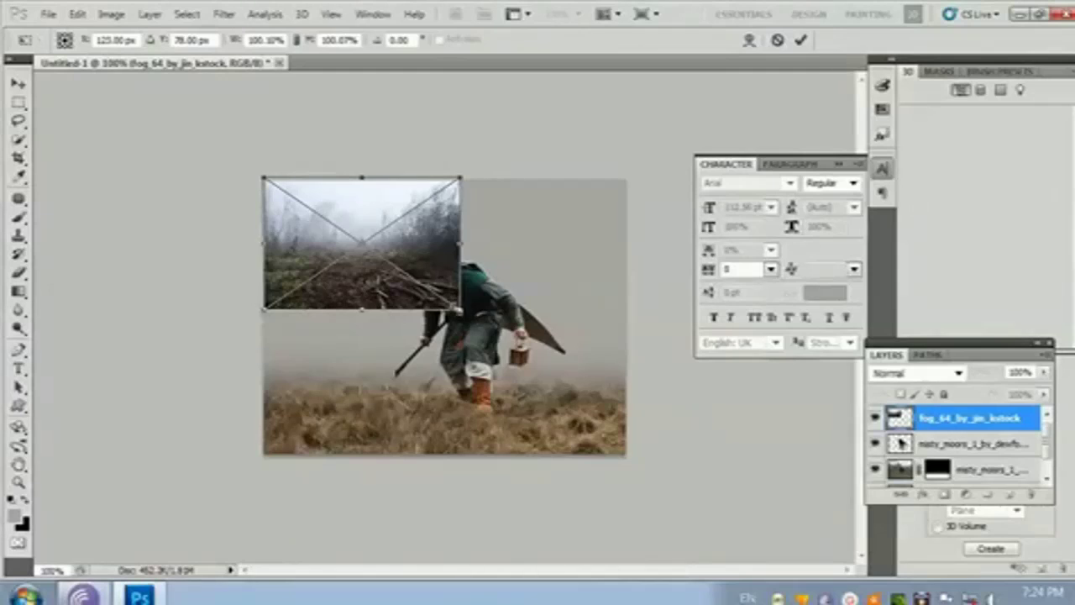
left_click_drag(460, 310, 626, 453)
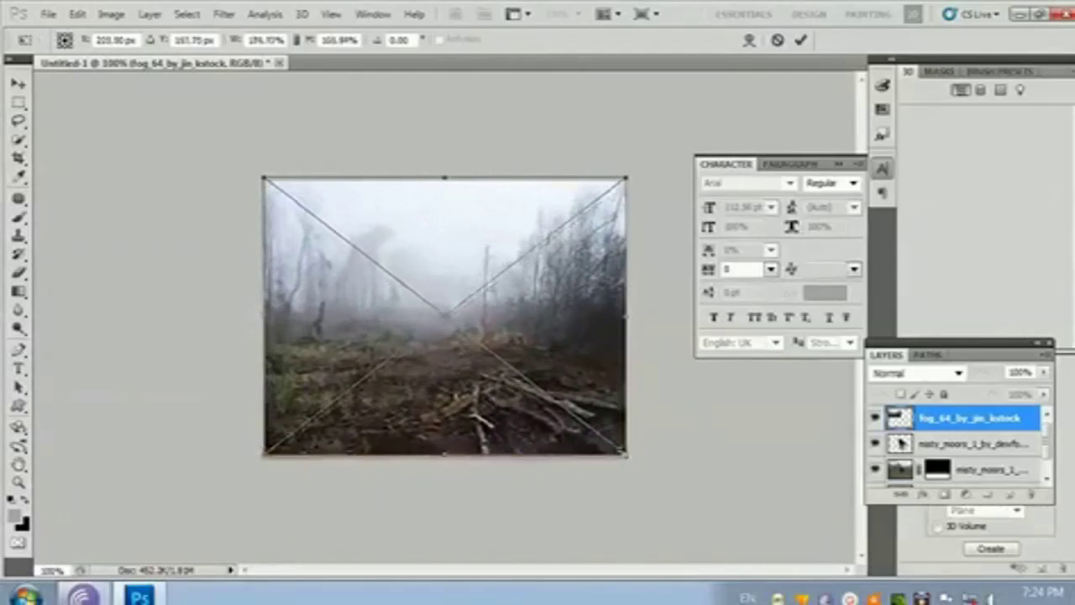
key("Return")
Step: Rasterize the fog_64_by_jin_kstock layer
key("g")
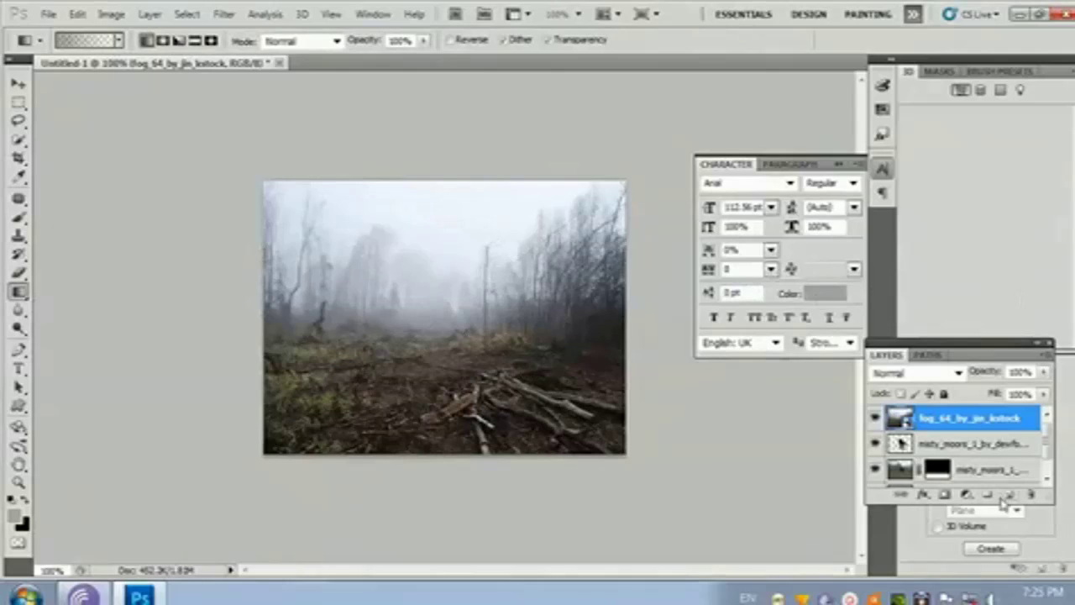
right_click(993, 418)
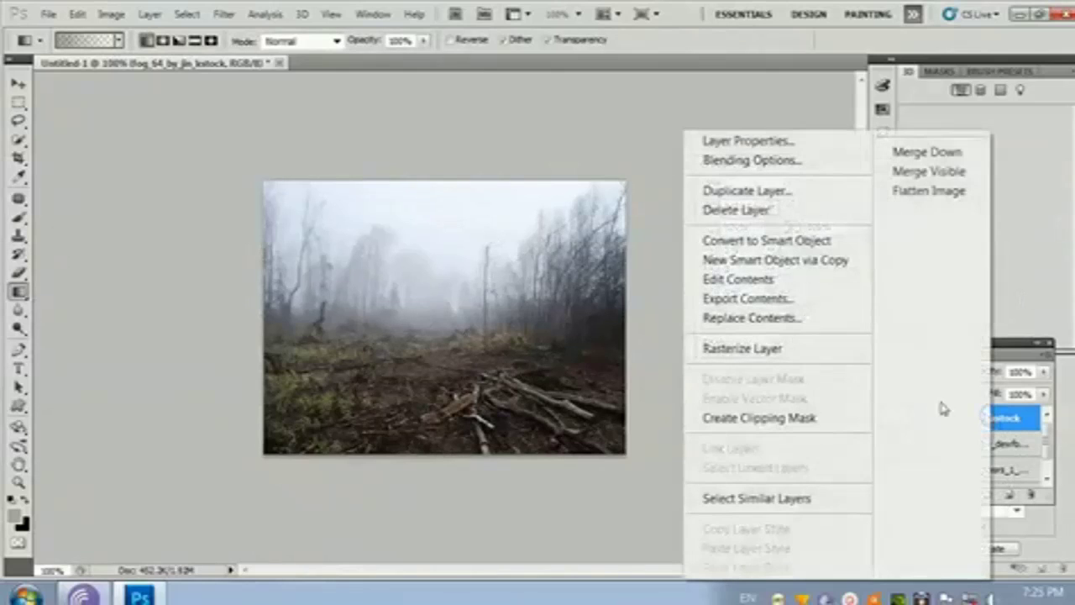
left_click(818, 353)
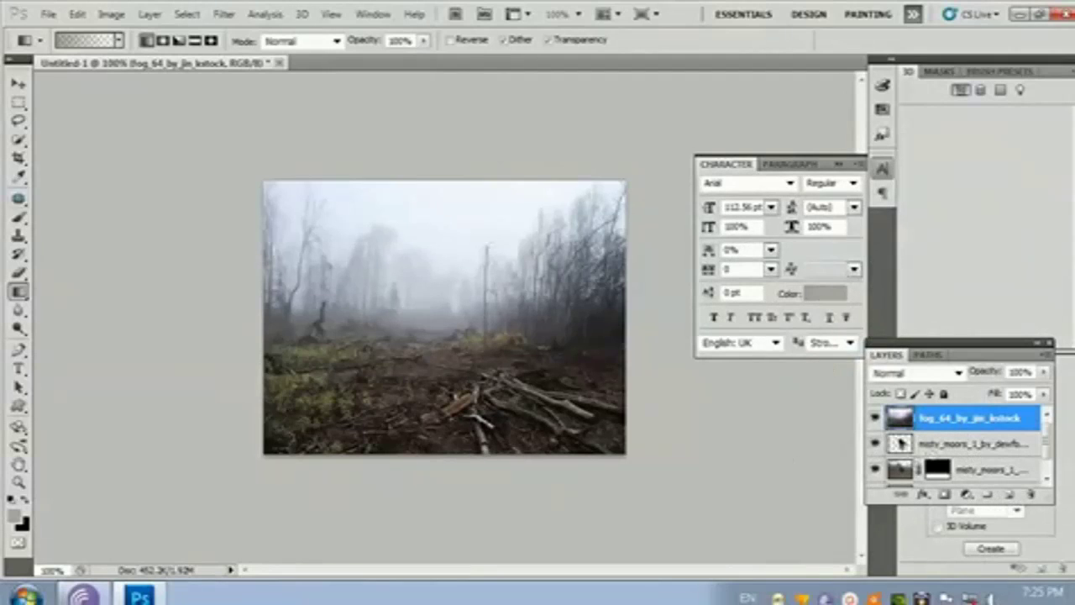
Step: Apply the Blur filter to the fog_64_by_jin_kstock layer and move it directly above Layer 0, beneath the misty moors layers
left_click(225, 14)
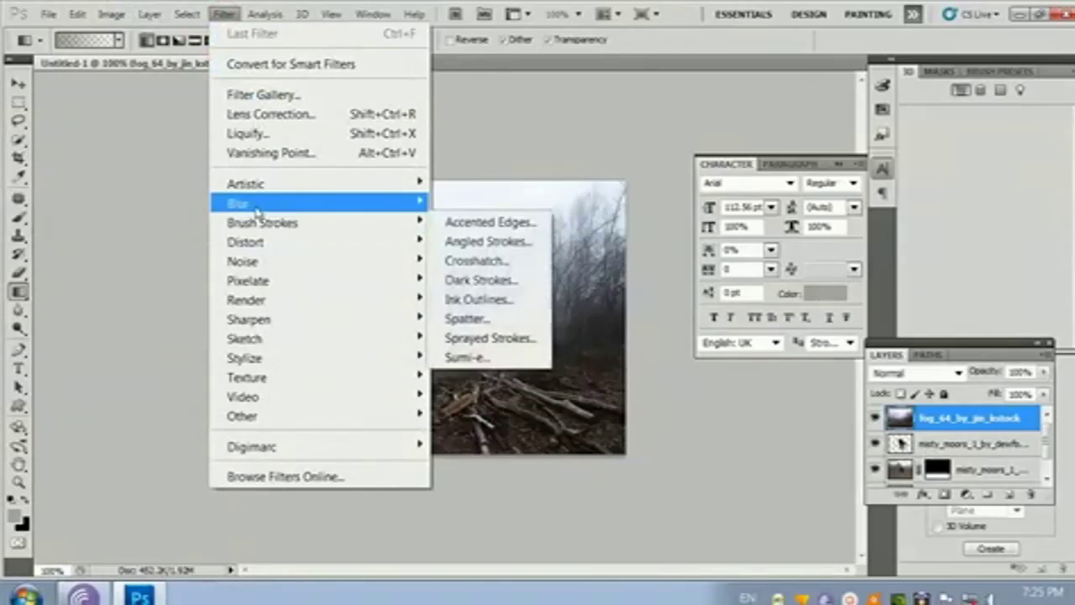
mouse_move(256, 210)
left_click(496, 220)
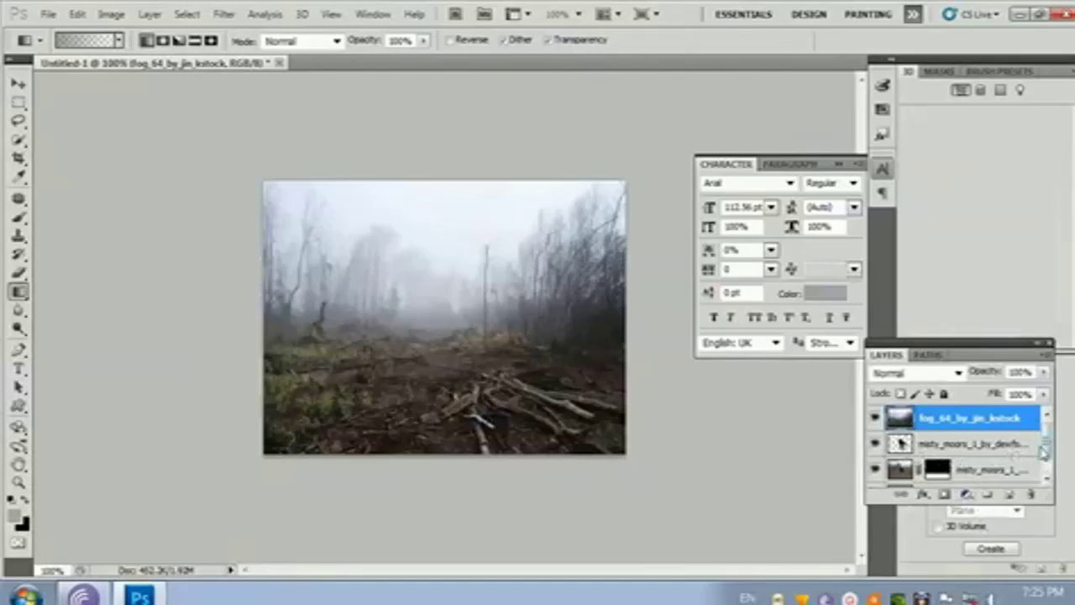
left_click_drag(1045, 447, 1046, 448)
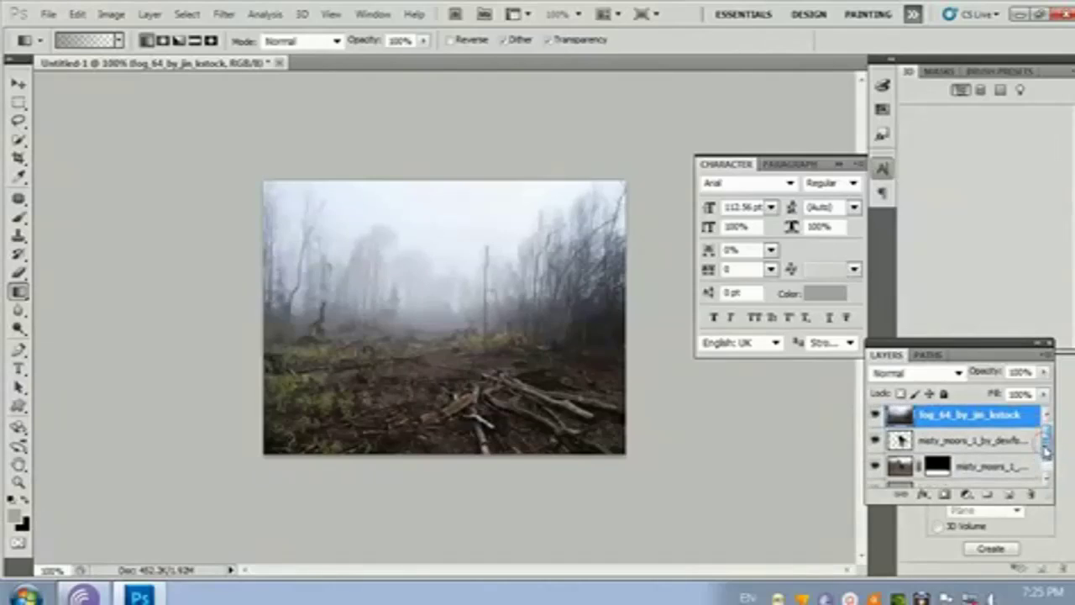
left_click_drag(976, 417, 979, 452)
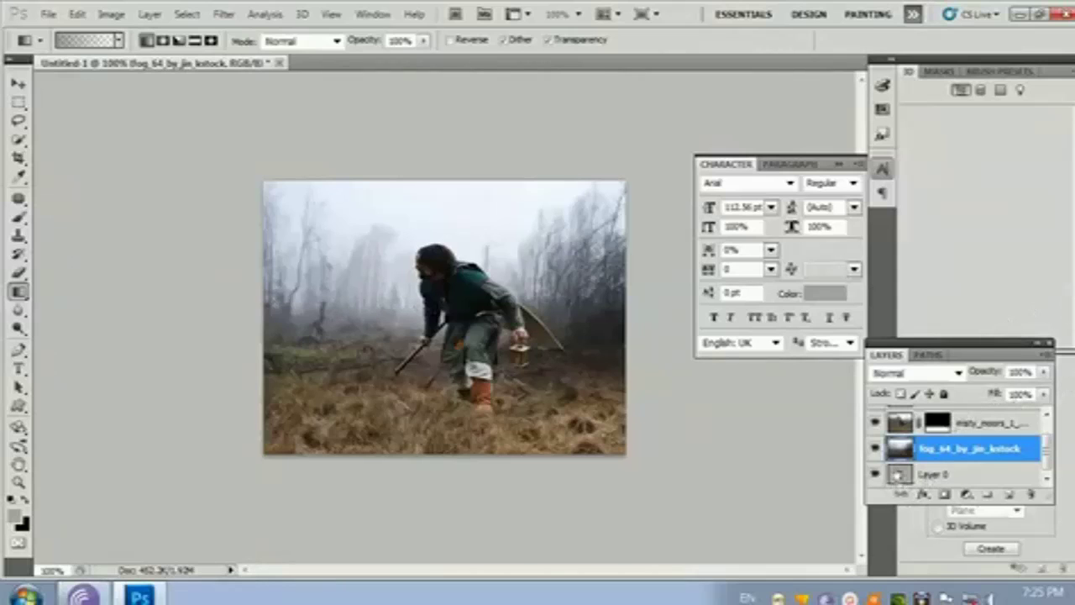
Step: Compare the composite with and without the fog layer by toggling its visibility, and inspect the scene up close
left_click(875, 448)
left_click(875, 448)
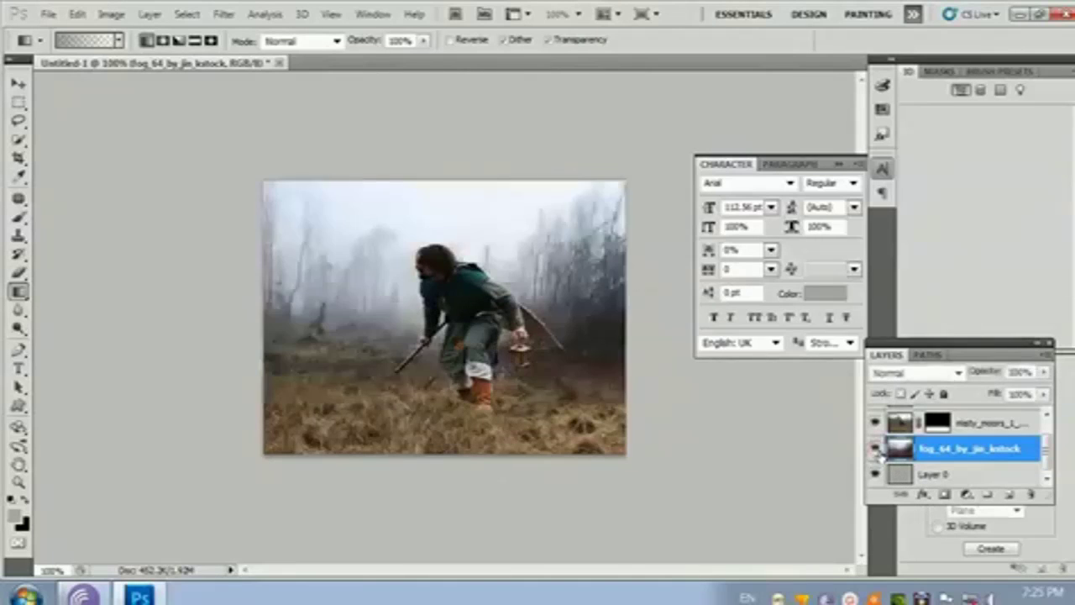
left_click(876, 449)
left_click(875, 449)
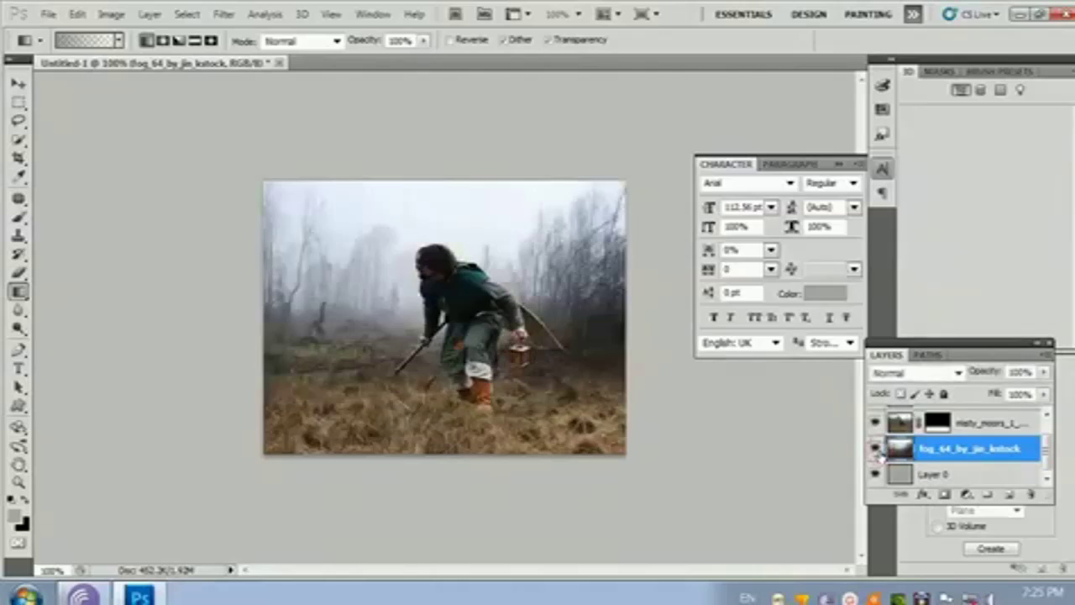
left_click(876, 449)
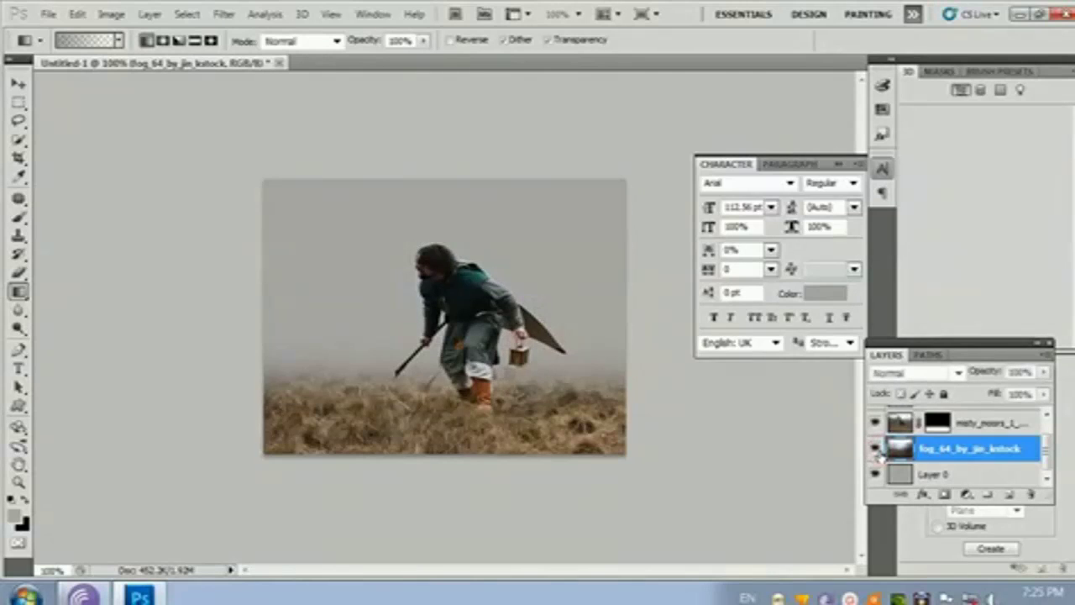
left_click(876, 448)
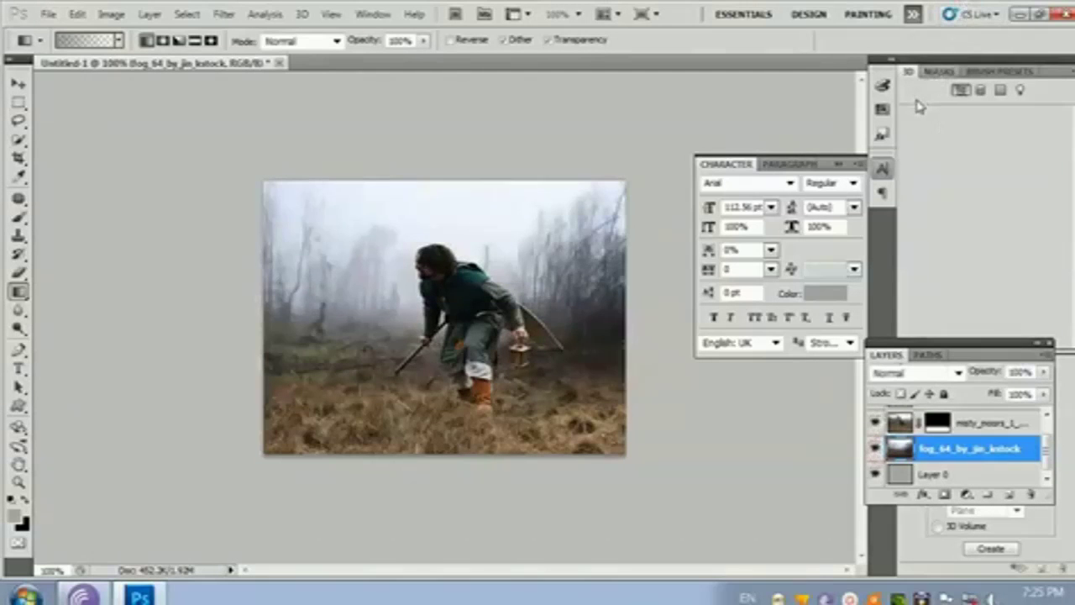
key("ctrl+plus")
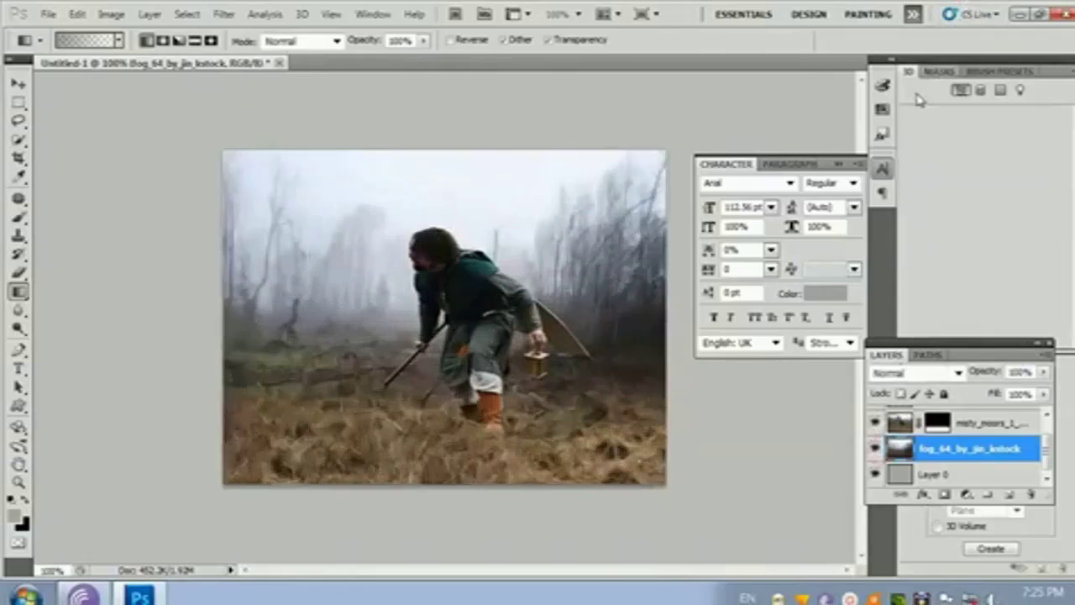
key("ctrl+minus")
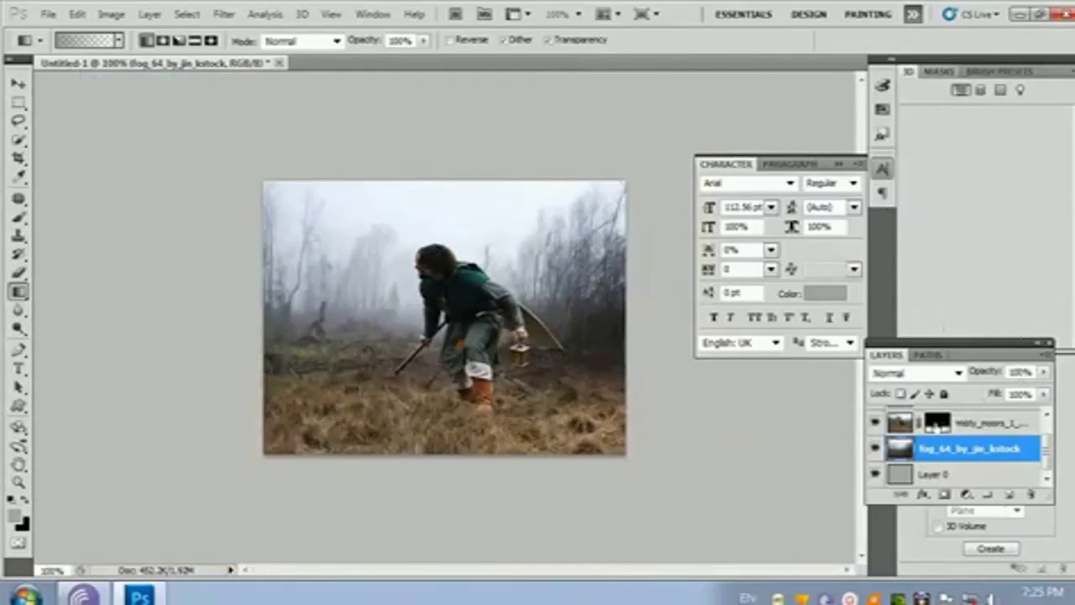
Step: Add a Brightness/Contrast adjustment layer above the masked misty moors layer
left_click(912, 423)
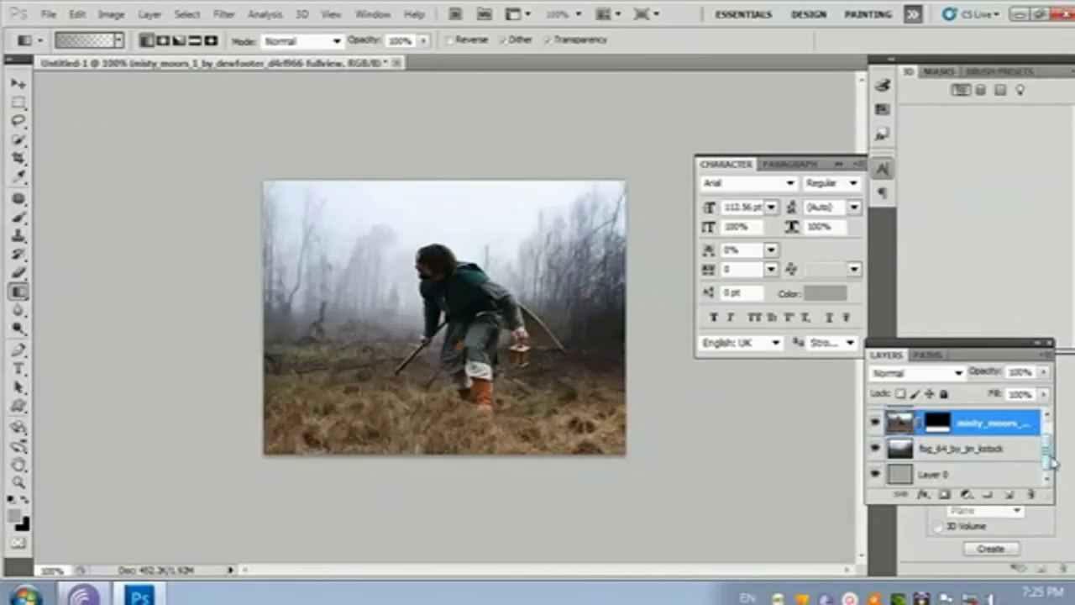
left_click_drag(1050, 461, 1050, 451)
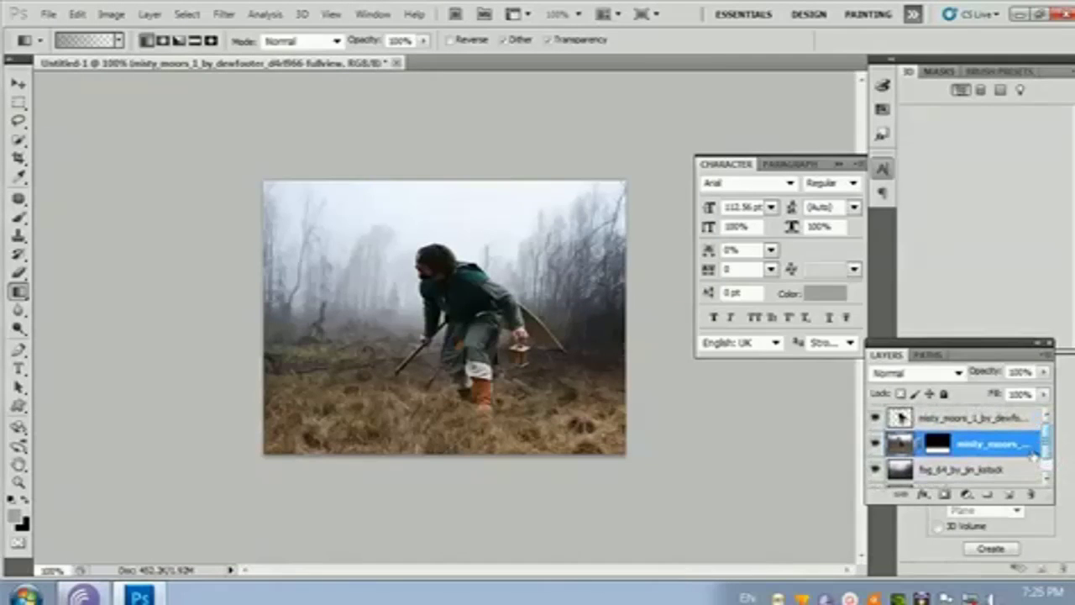
left_click(968, 495)
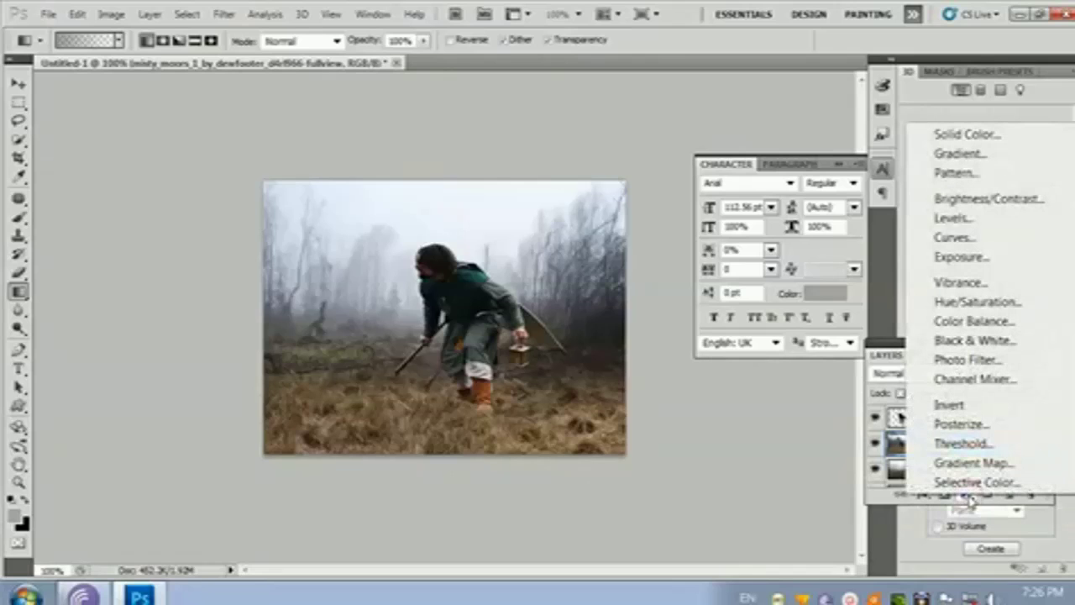
left_click(977, 203)
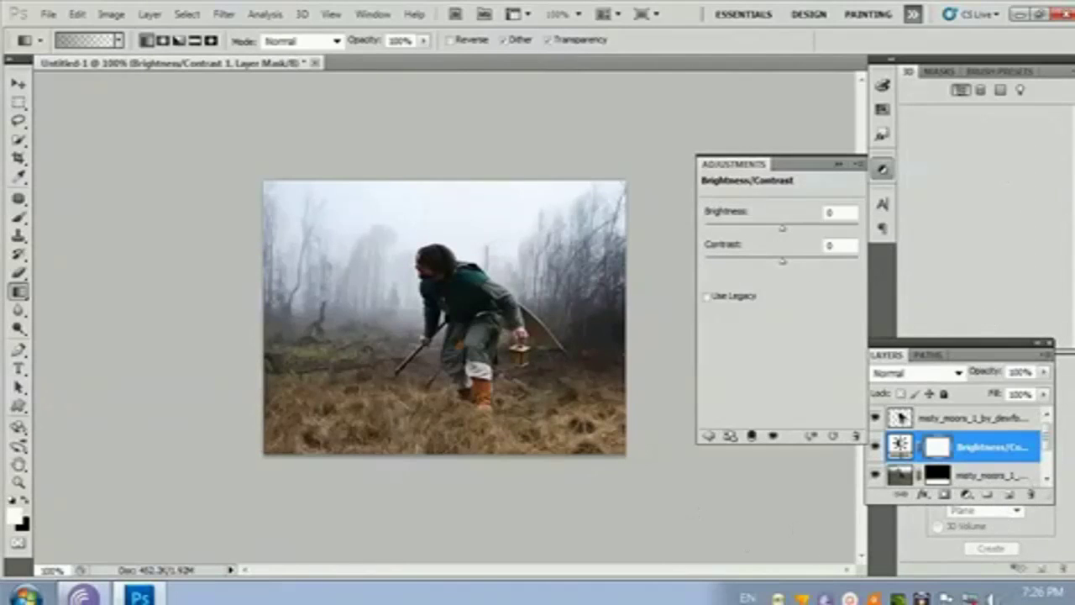
Step: Try to apply a Foreground to Transparent gradient directly to the Brightness/Contrast layer's content
left_click(1002, 445)
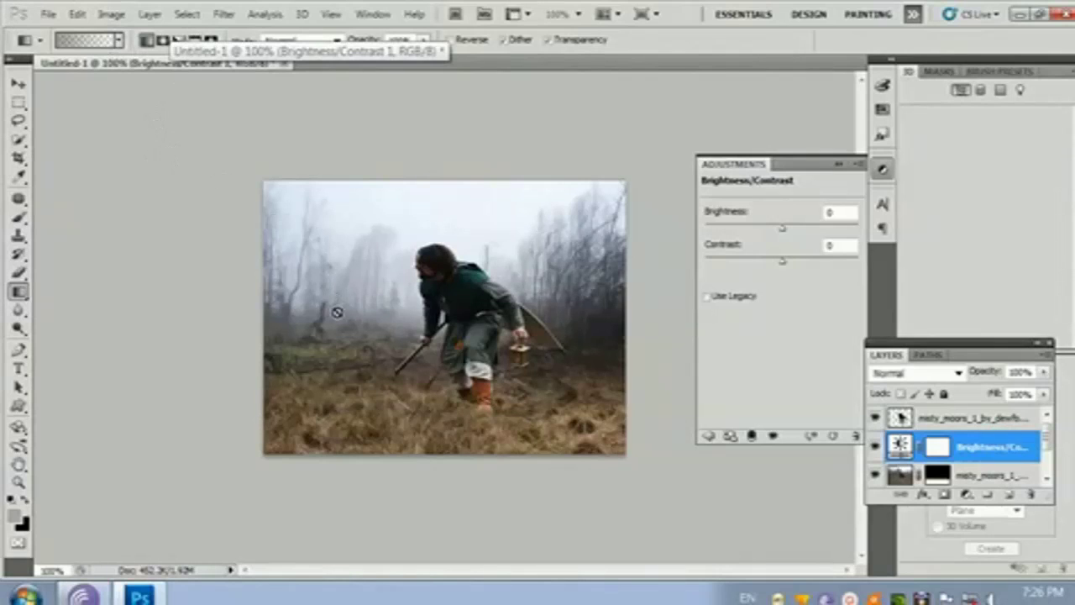
left_click(88, 40)
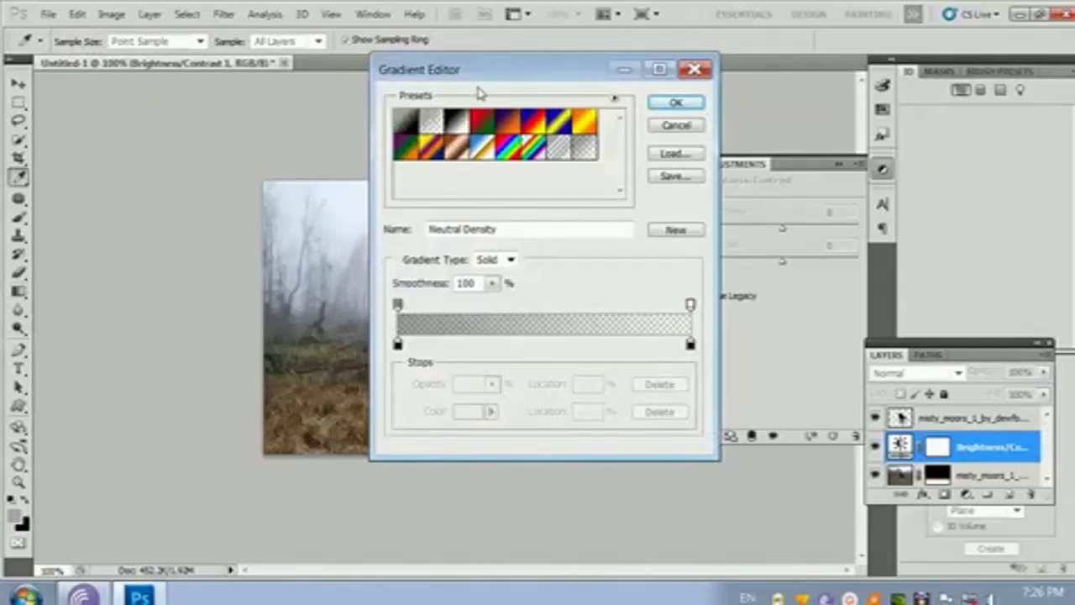
double_click(431, 120)
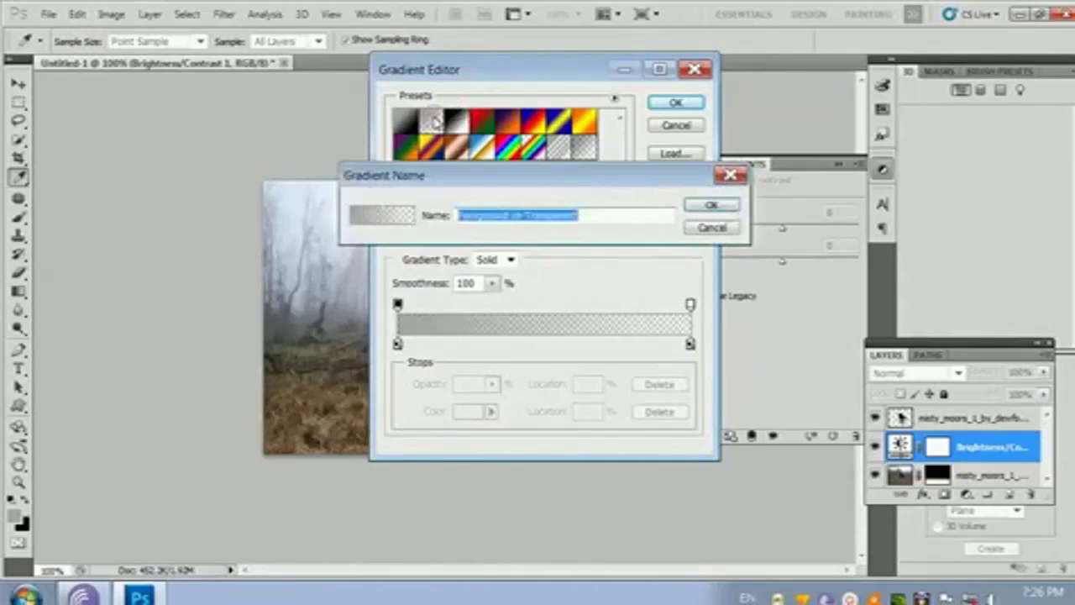
left_click(710, 206)
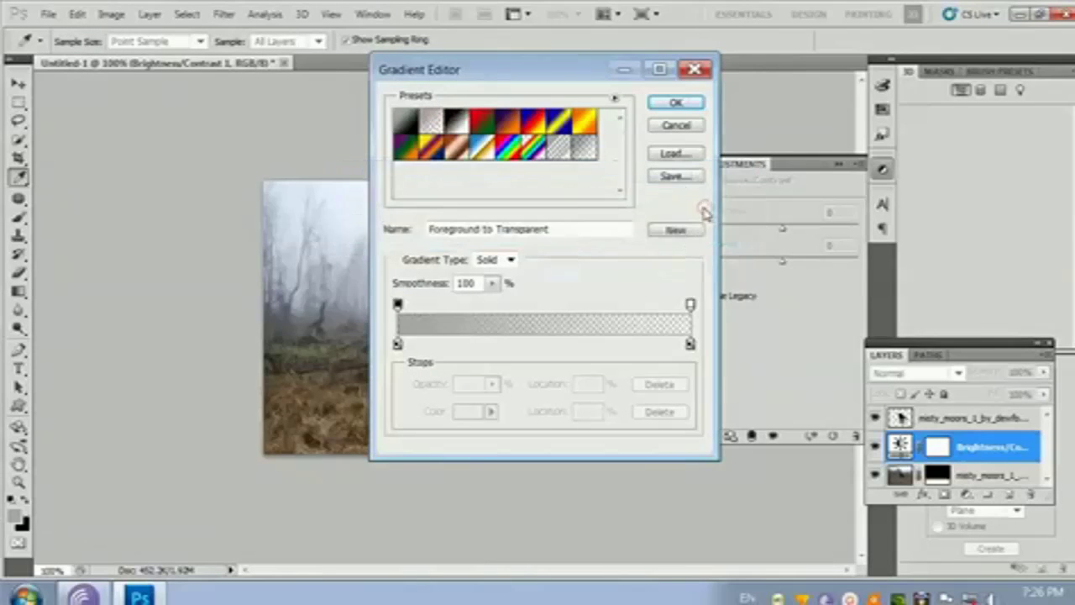
left_click(677, 102)
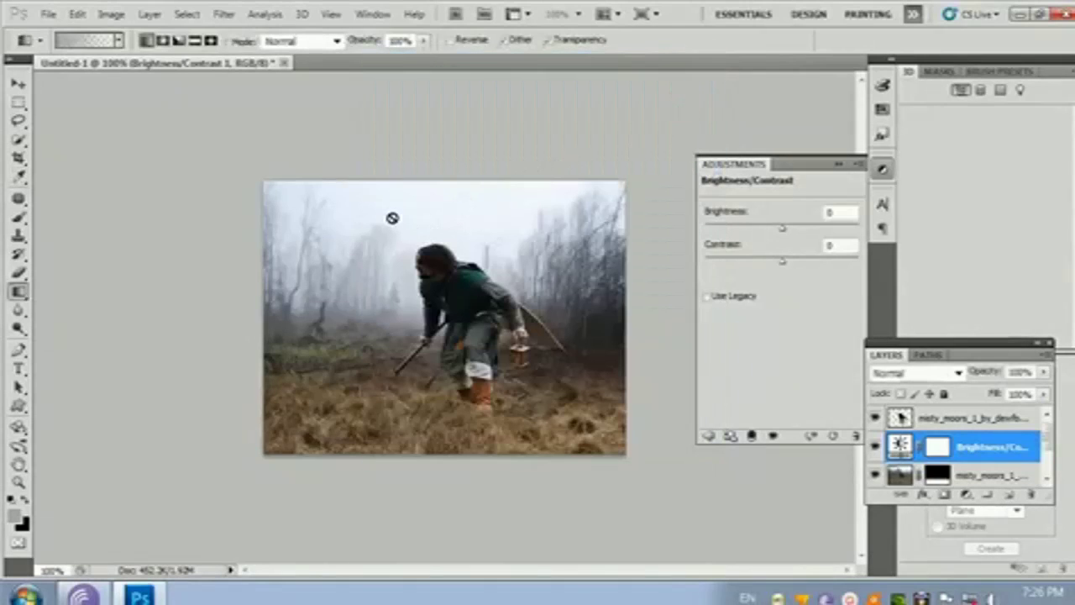
left_click(499, 210)
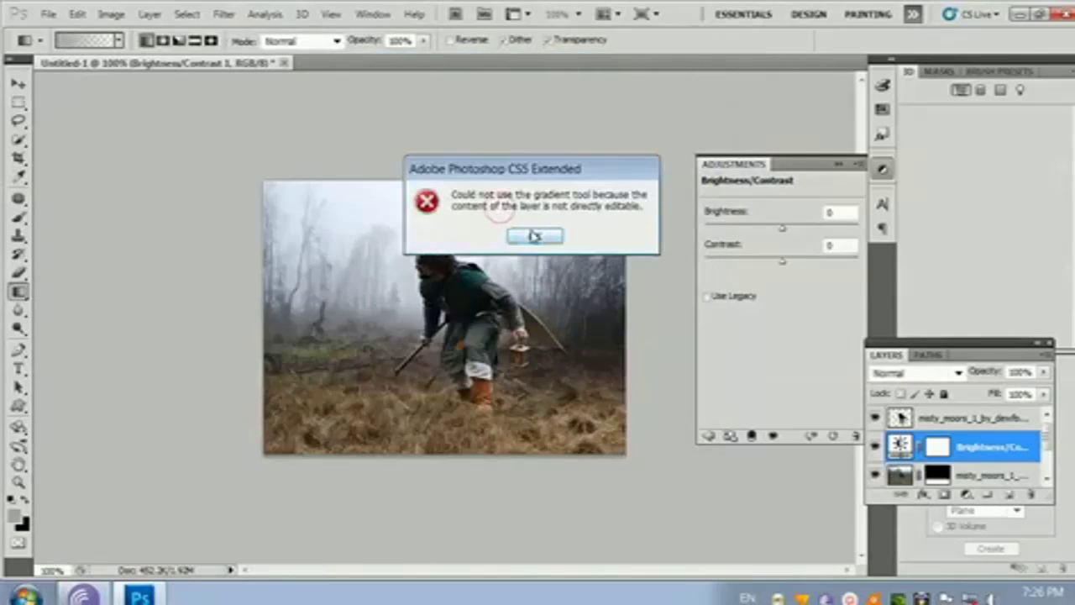
left_click(534, 236)
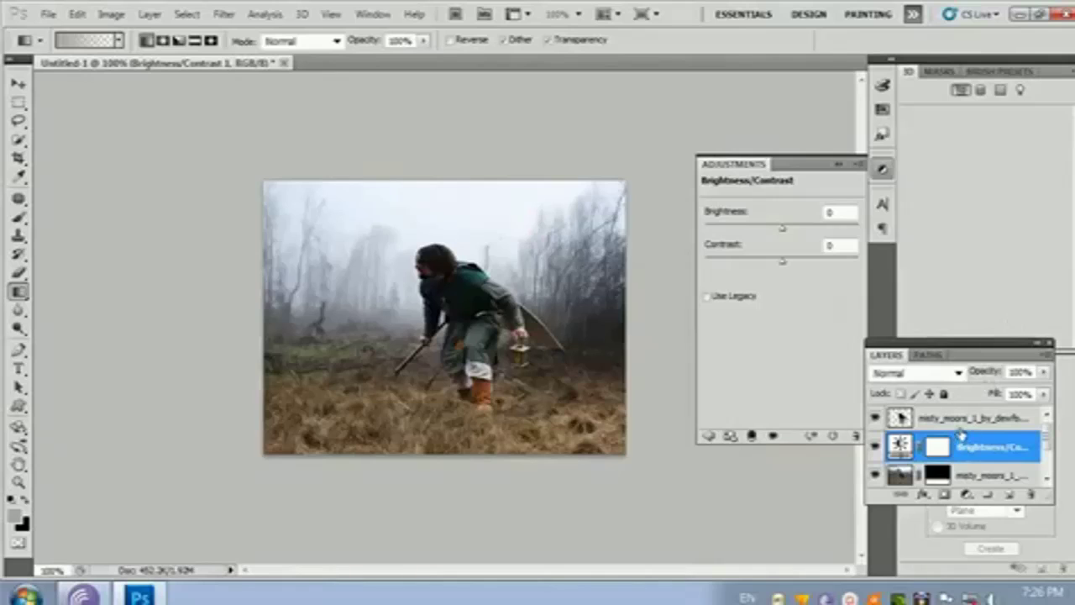
Step: Target the Brightness/Contrast layer's mask and draw a white Foreground to Transparent gradient diagonally from the picture's upper-left corner
double_click(937, 447)
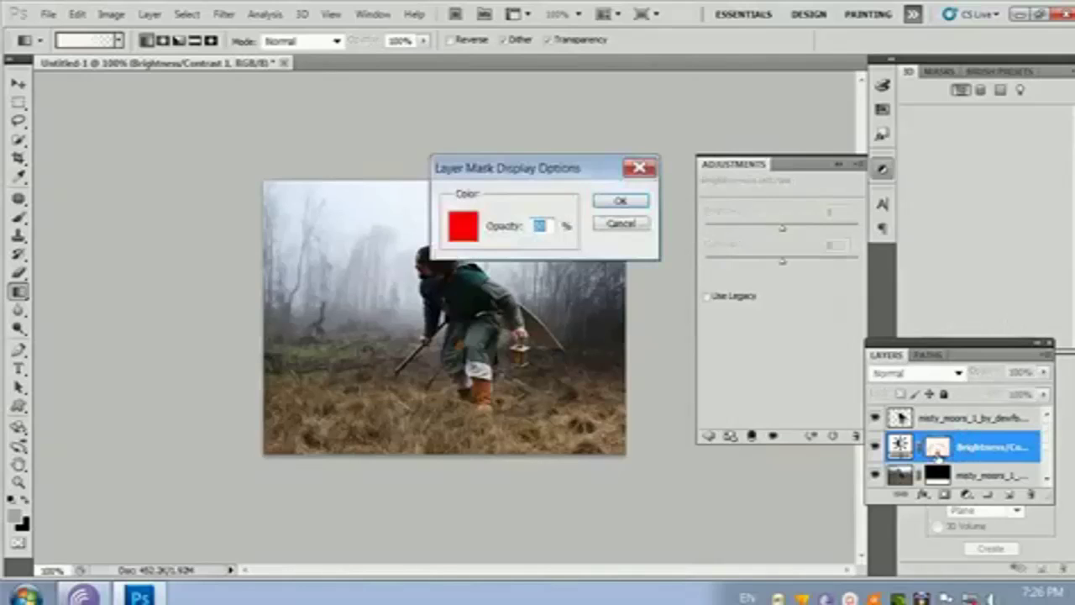
left_click(620, 202)
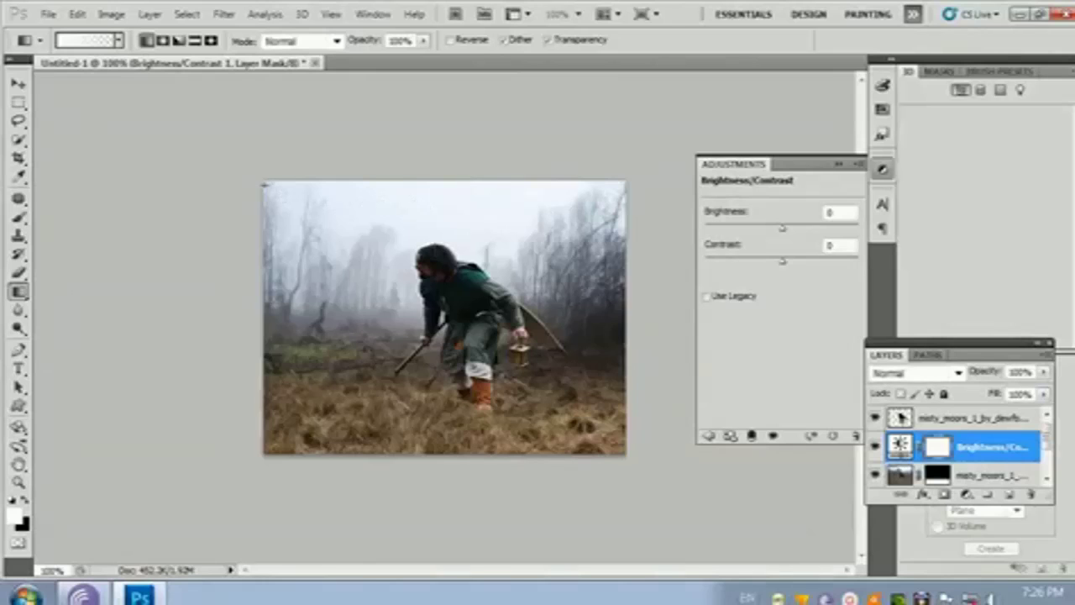
left_click(86, 40)
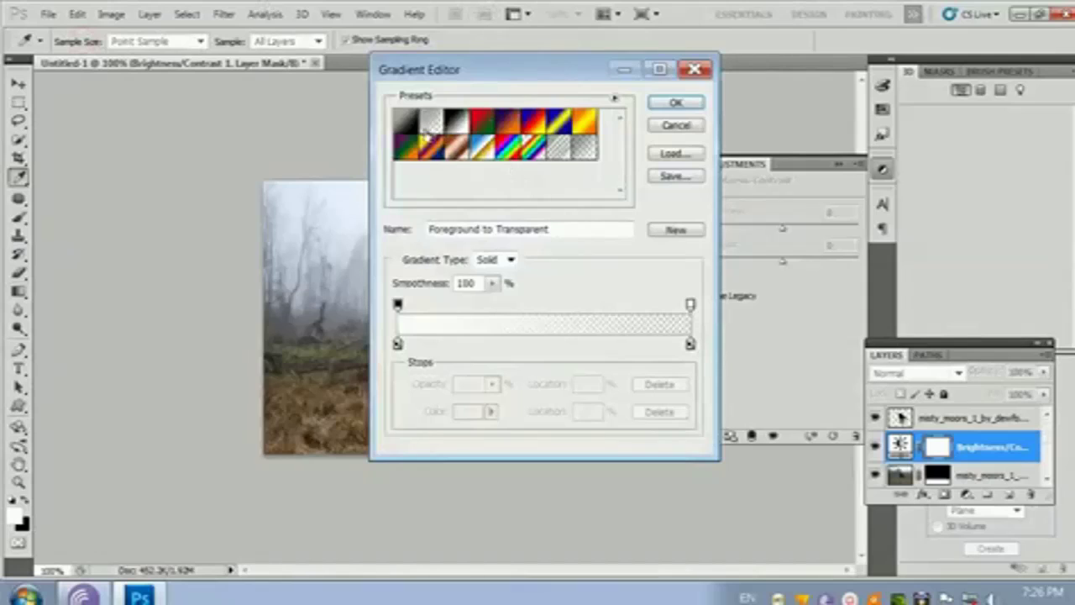
double_click(427, 126)
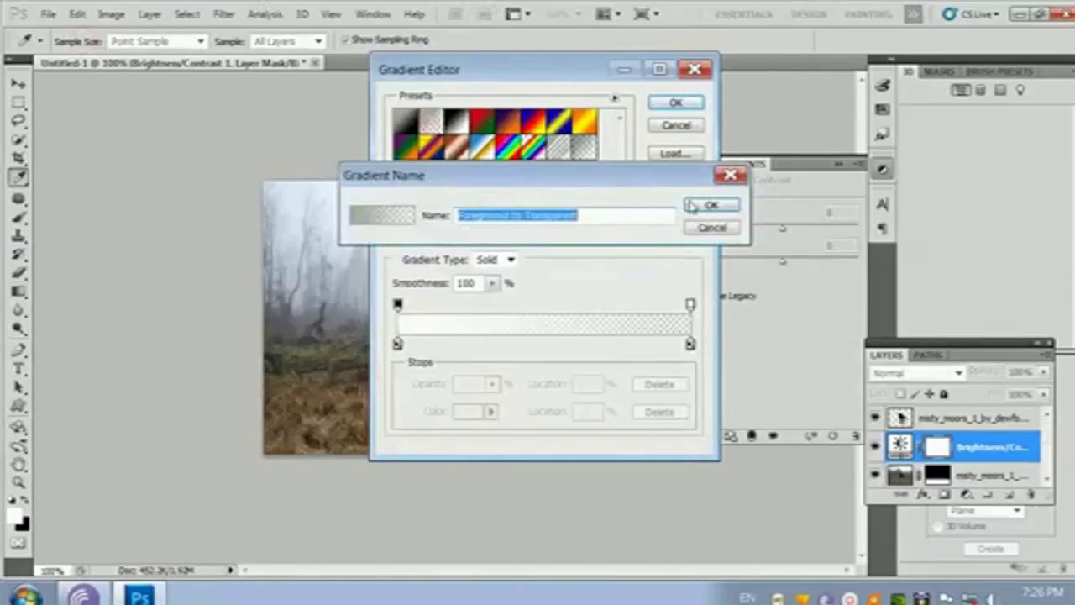
left_click(710, 204)
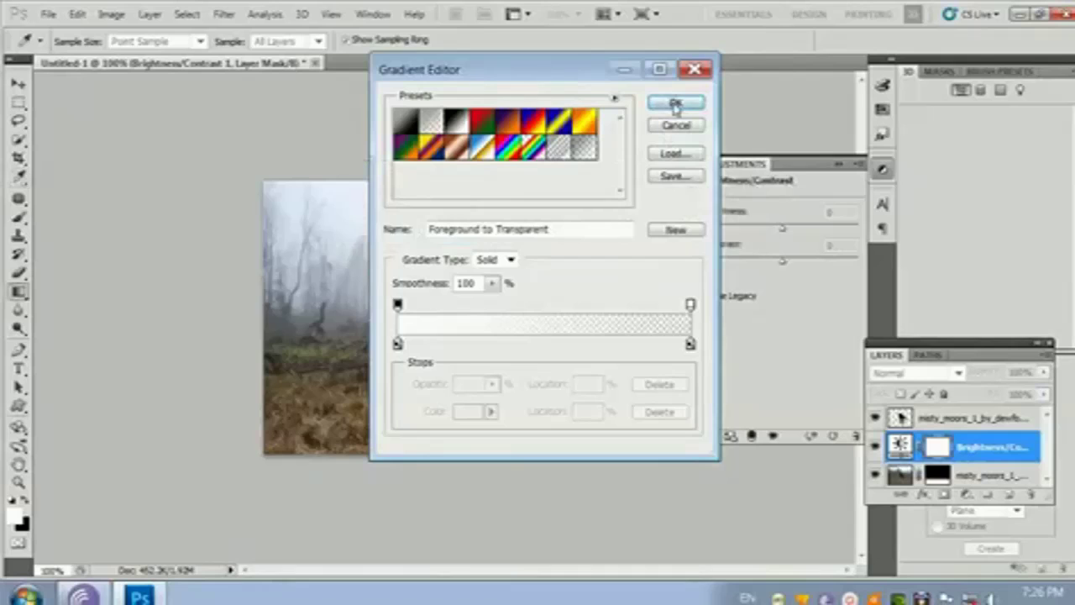
left_click(677, 101)
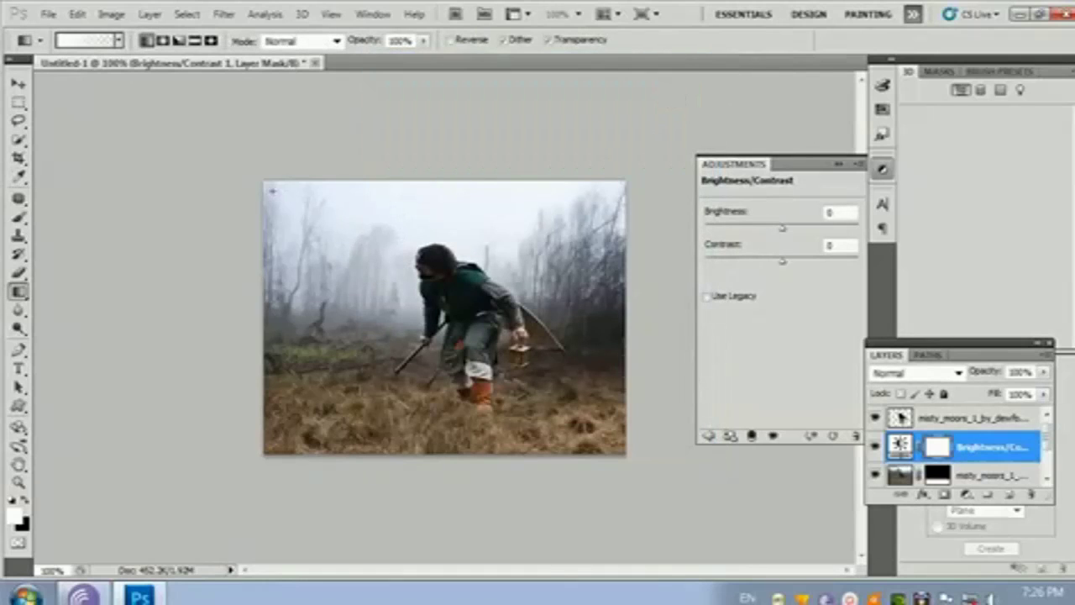
left_click_drag(272, 192, 351, 288)
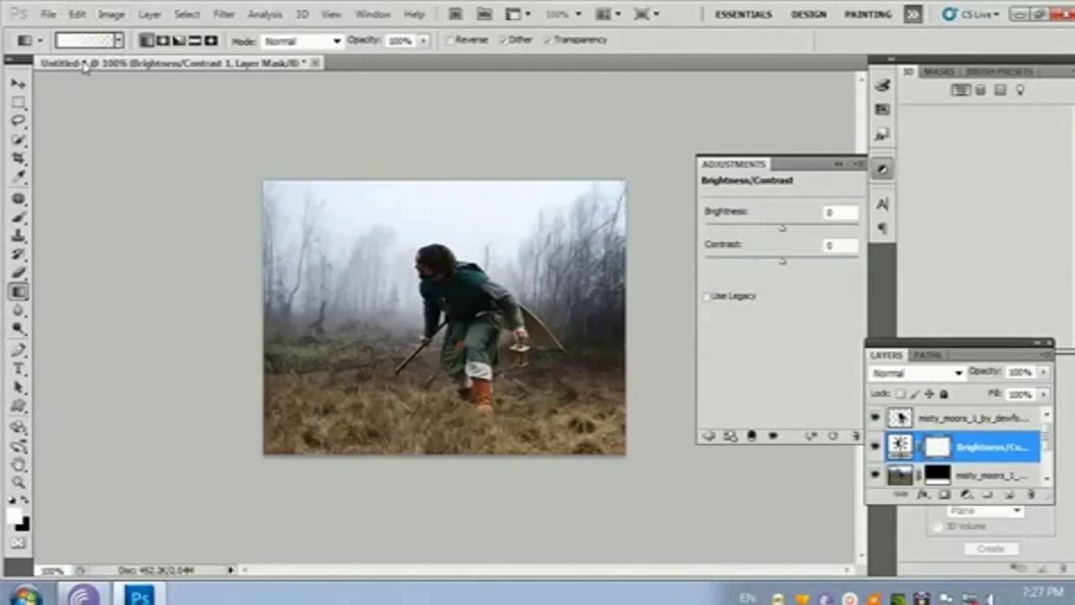
Step: Fill the Brightness/Contrast layer's mask with a Black, White gradient running diagonally from the picture's upper-left corner toward its centre
left_click(95, 38)
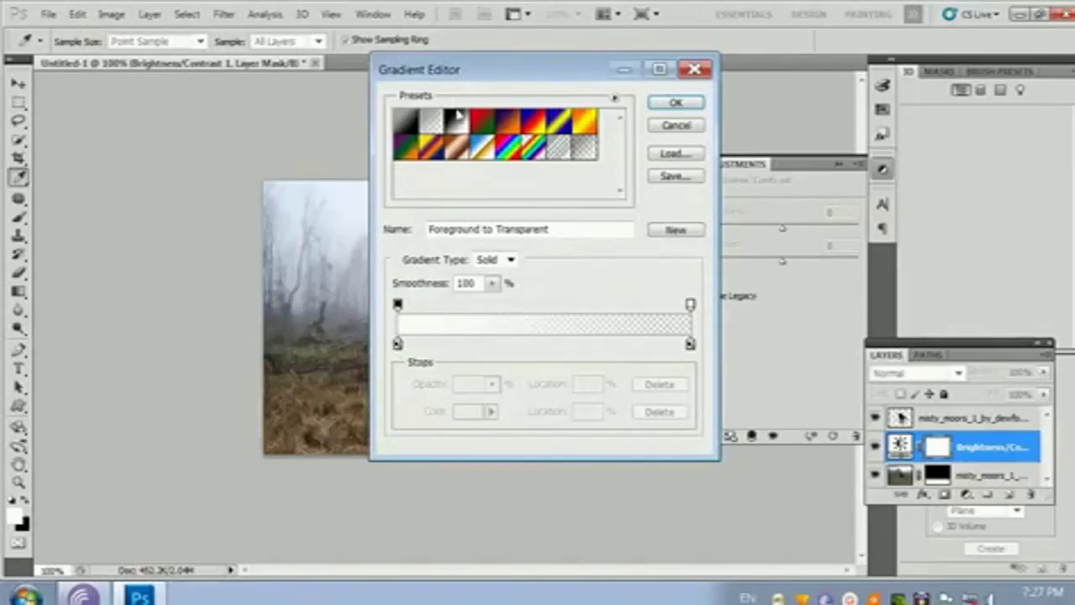
left_click(455, 122)
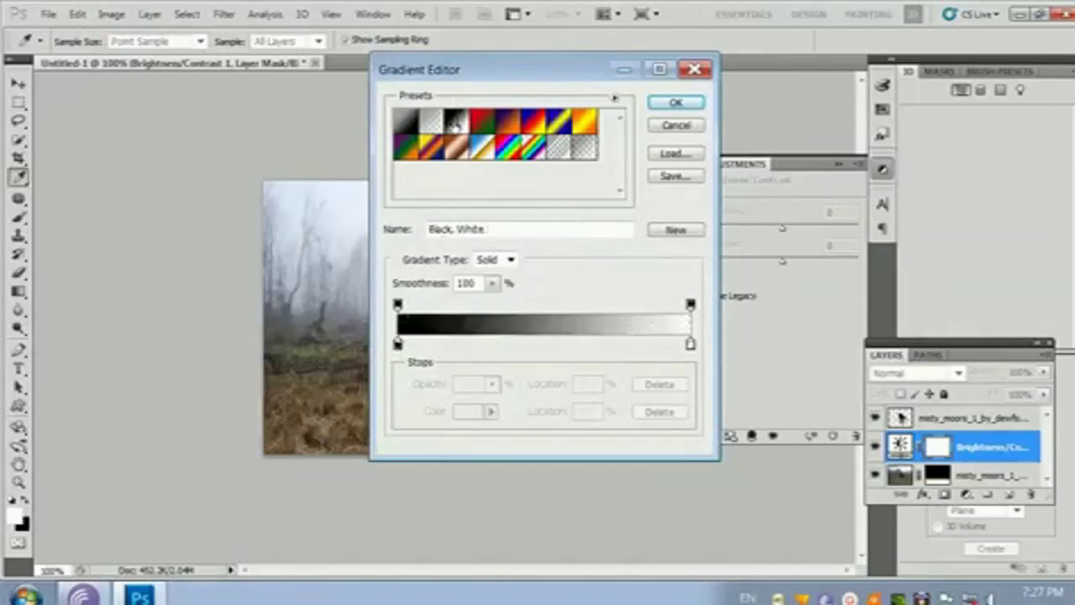
left_click(685, 106)
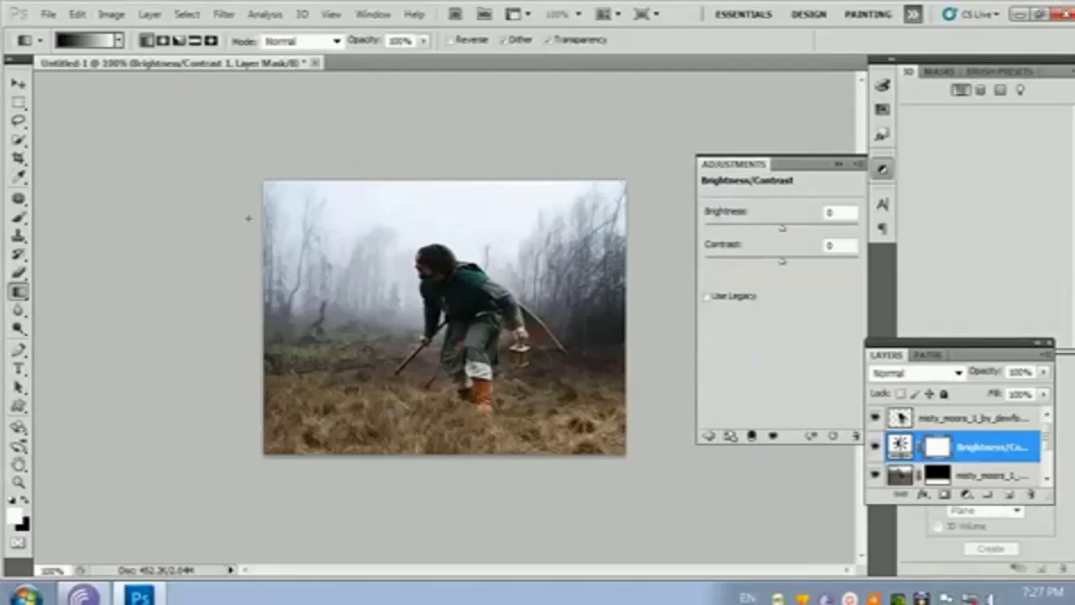
left_click_drag(264, 182, 369, 284)
left_click_drag(267, 204, 393, 307)
left_click_drag(282, 218, 367, 302)
key("ctrl+plus")
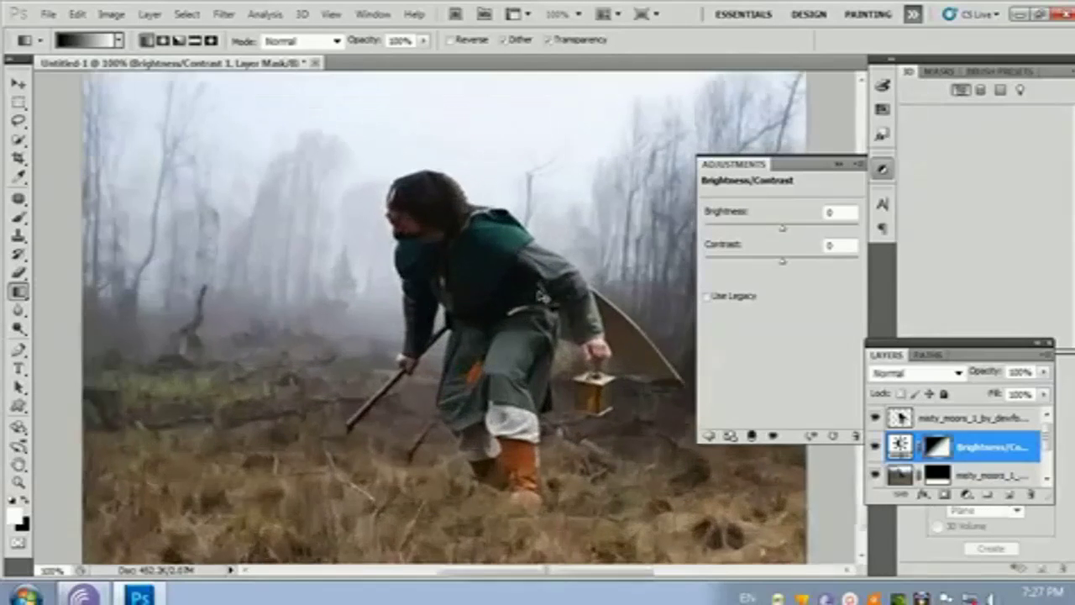
key("ctrl+minus")
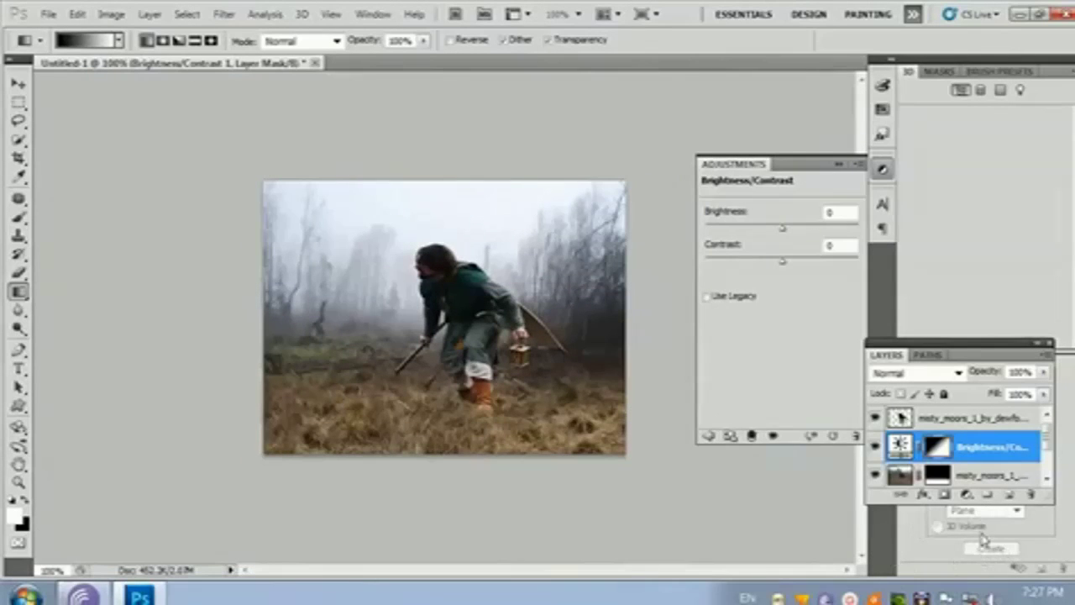
Step: Add a Gradient Map adjustment layer above the Brightness/Contrast layer
left_click(966, 495)
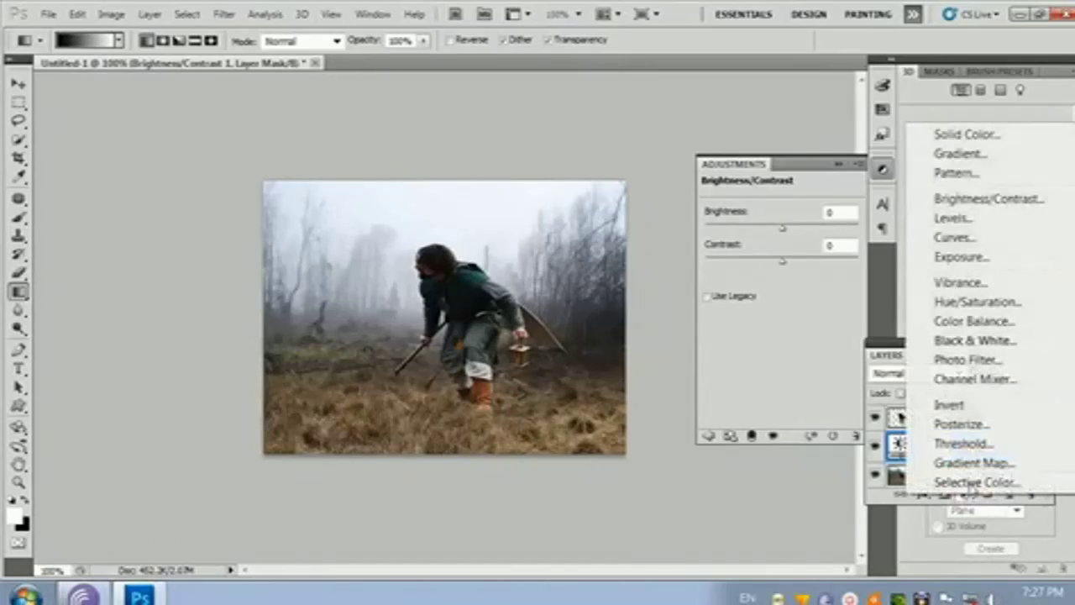
left_click(975, 467)
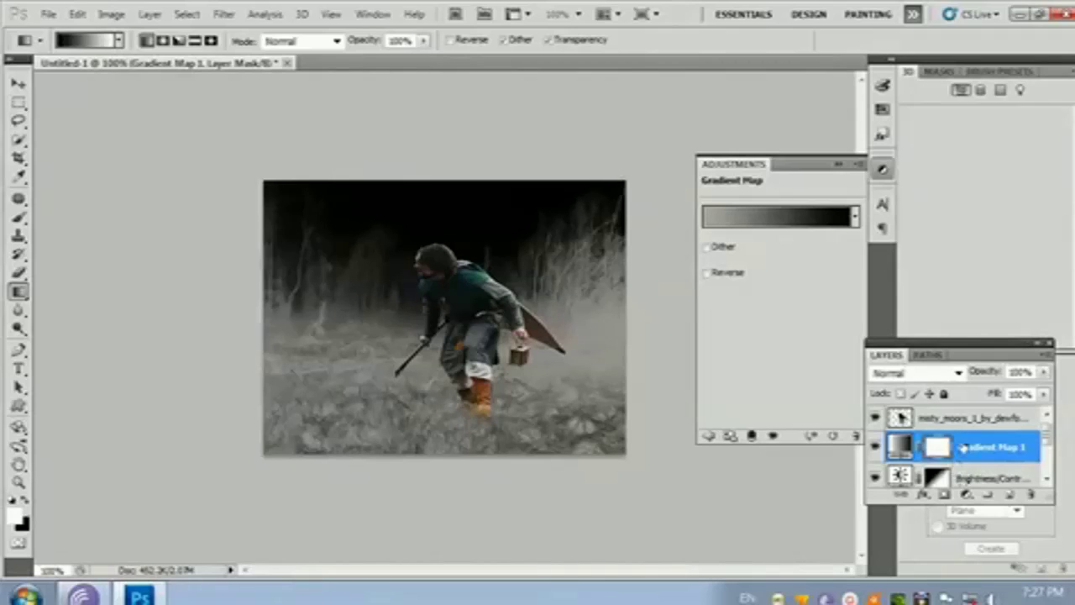
Step: Undo the Gradient Map adjustment layer, and discard a trial empty layer above the Brightness/Contrast layer
key("ctrl+z")
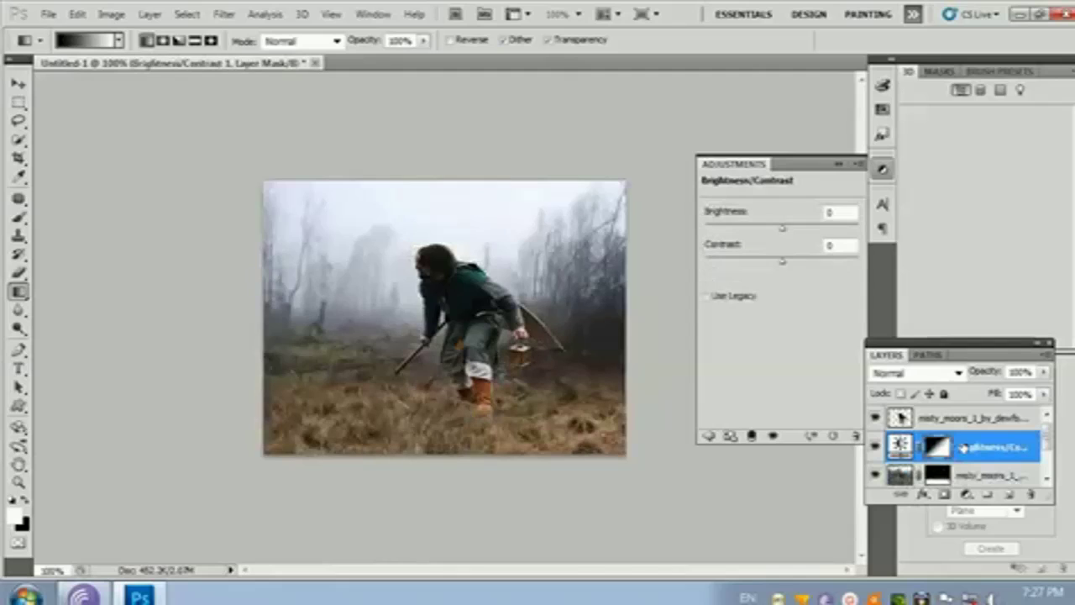
left_click(1009, 497)
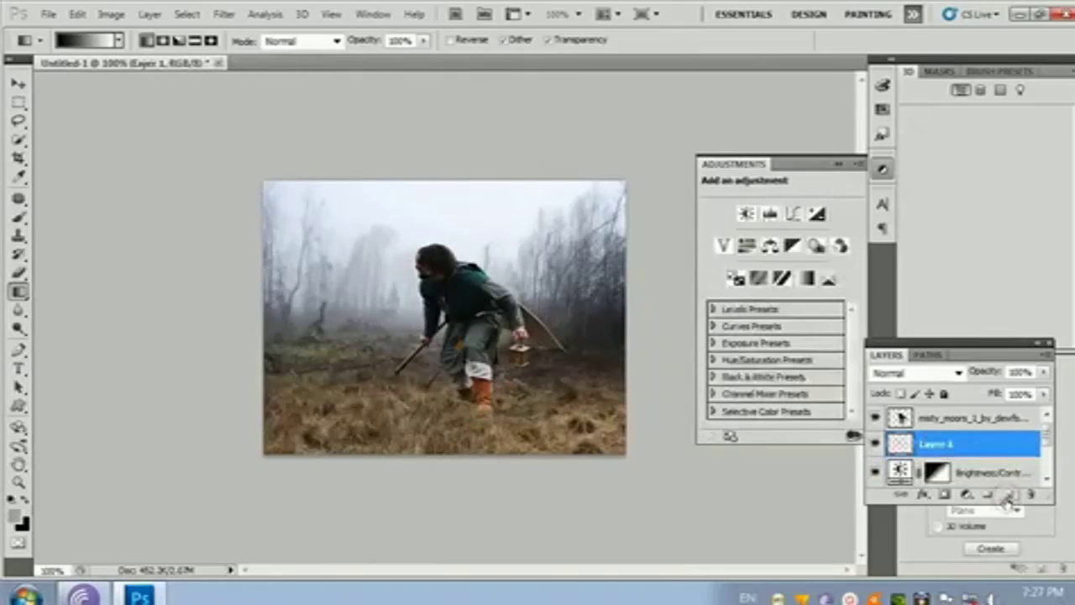
key("ctrl+z")
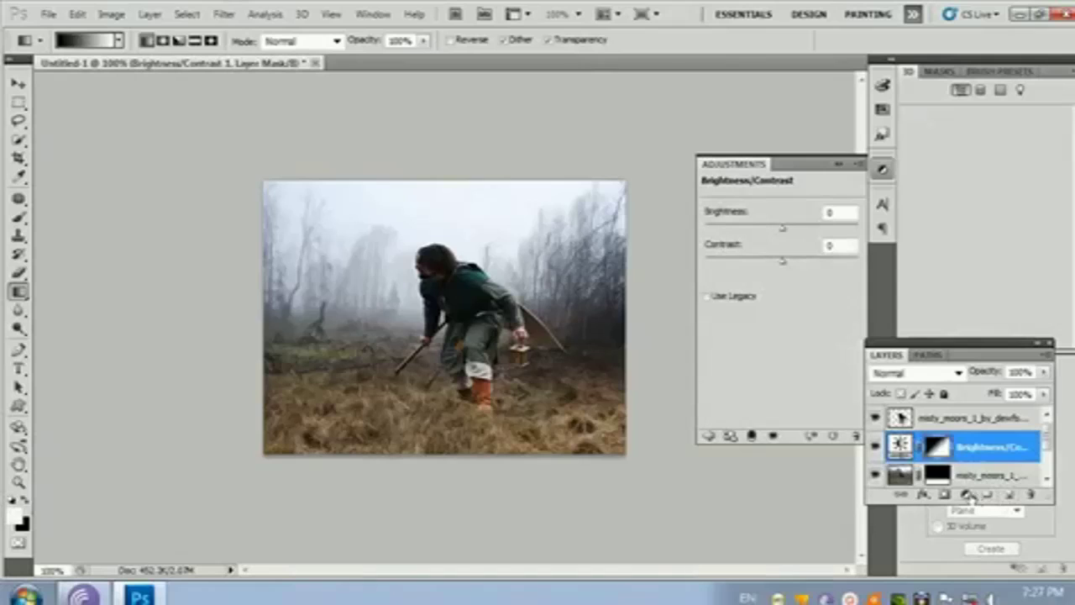
Step: Add a Gradient fill layer above the Brightness/Contrast layer and set its style to Radial
left_click(966, 495)
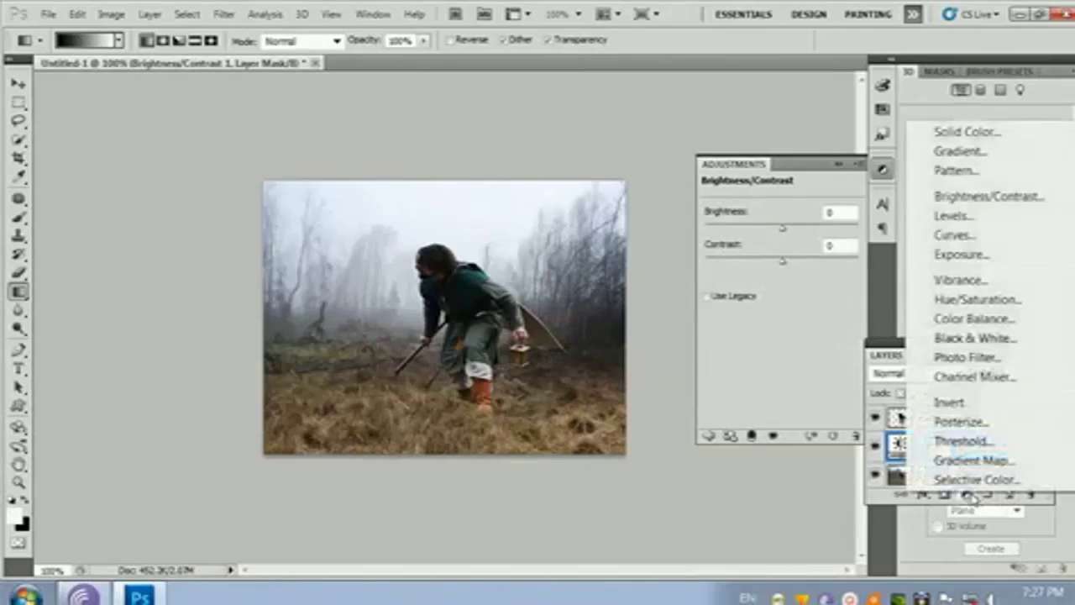
left_click(1018, 153)
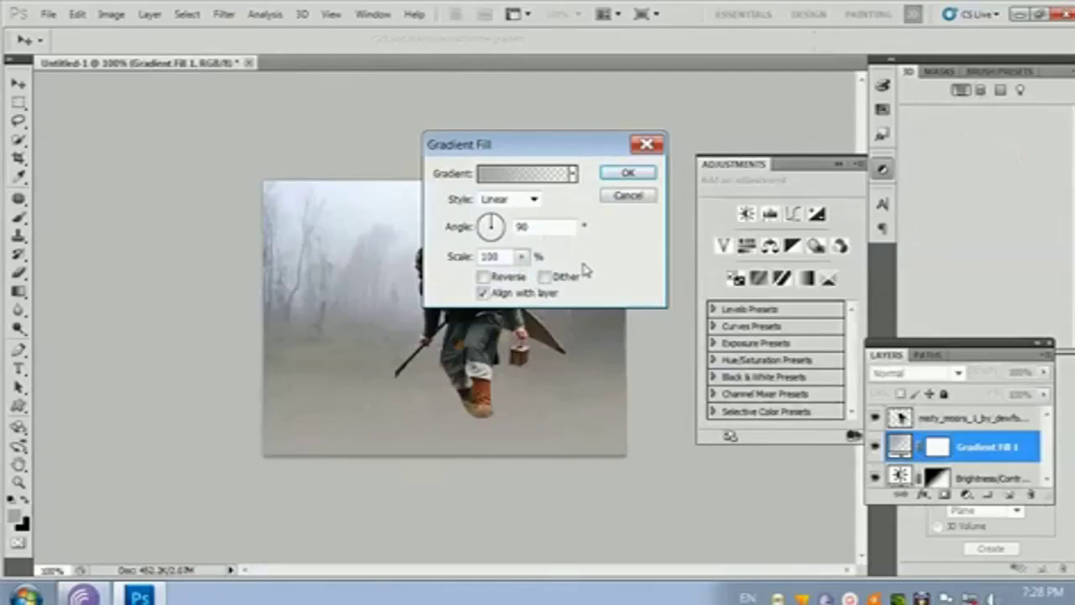
left_click(519, 202)
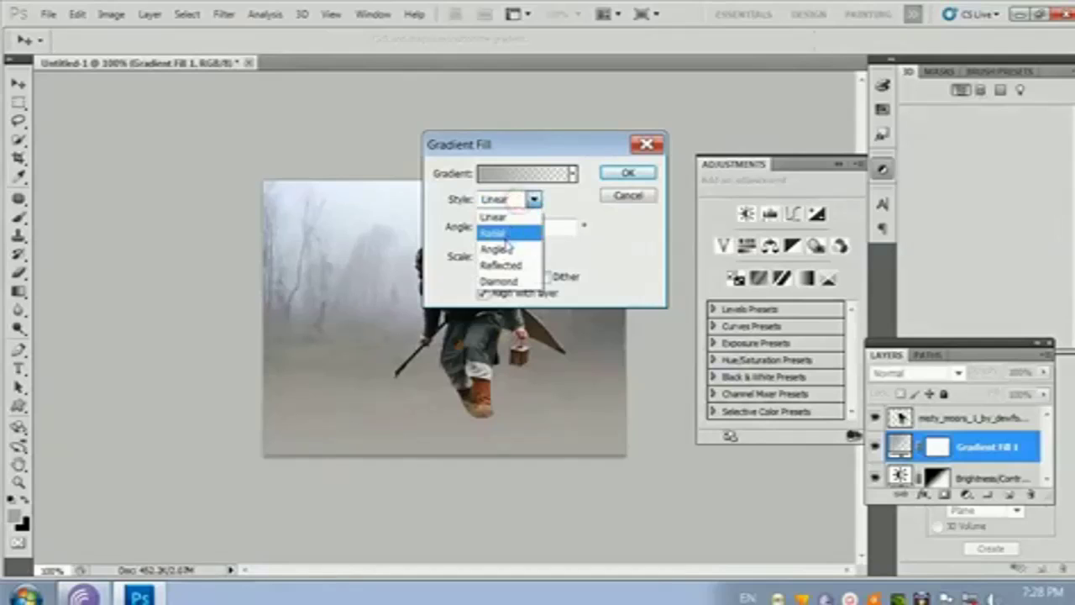
left_click(511, 232)
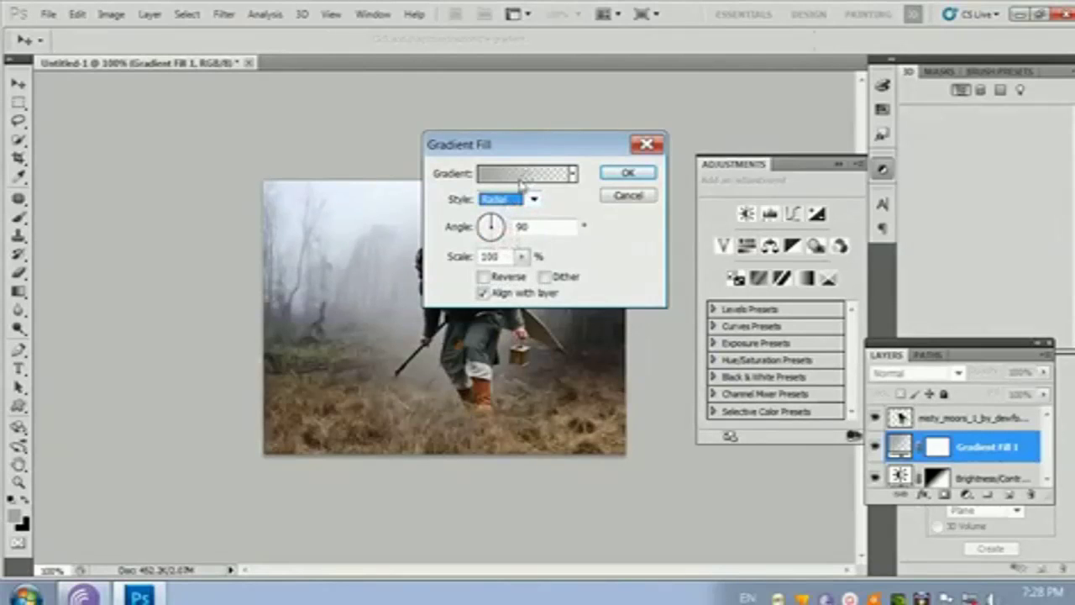
Step: Base the fill's gradient on the Foreground to Background preset and set its starting color stop to near-black #030303
left_click(520, 176)
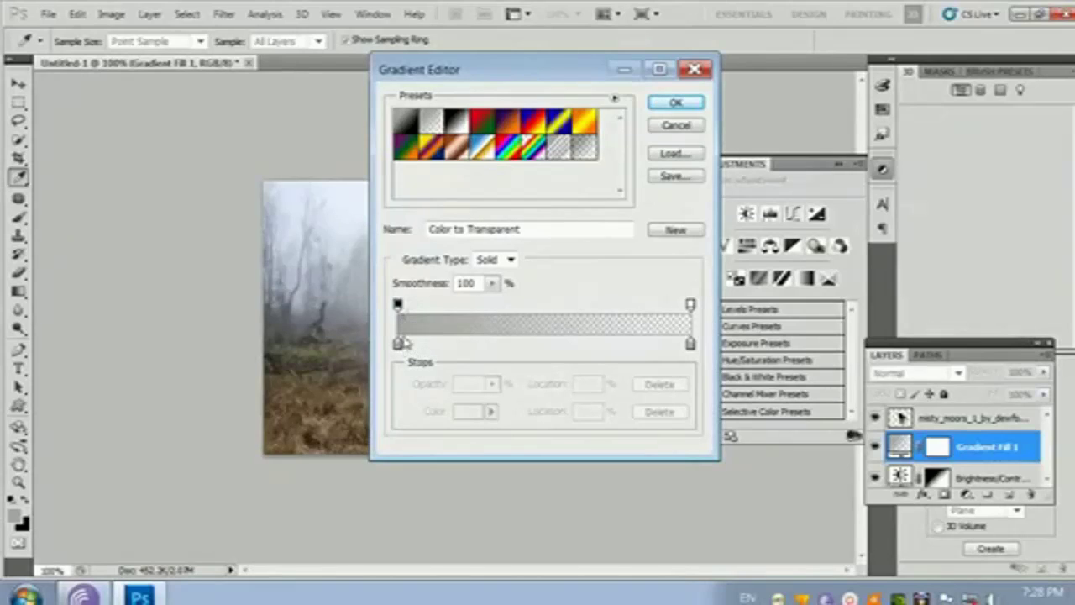
left_click(403, 125)
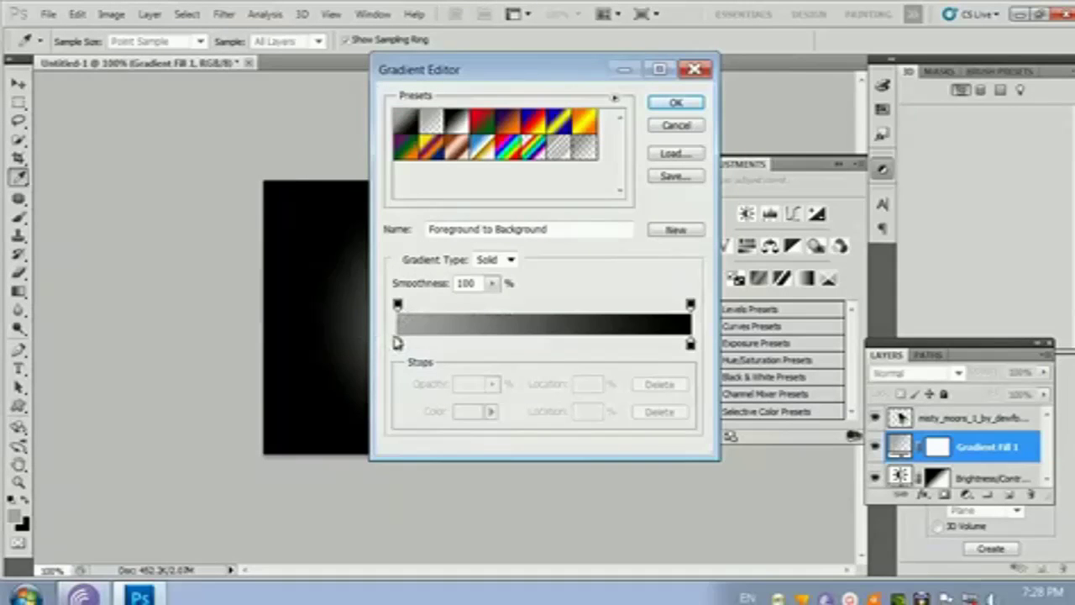
double_click(396, 344)
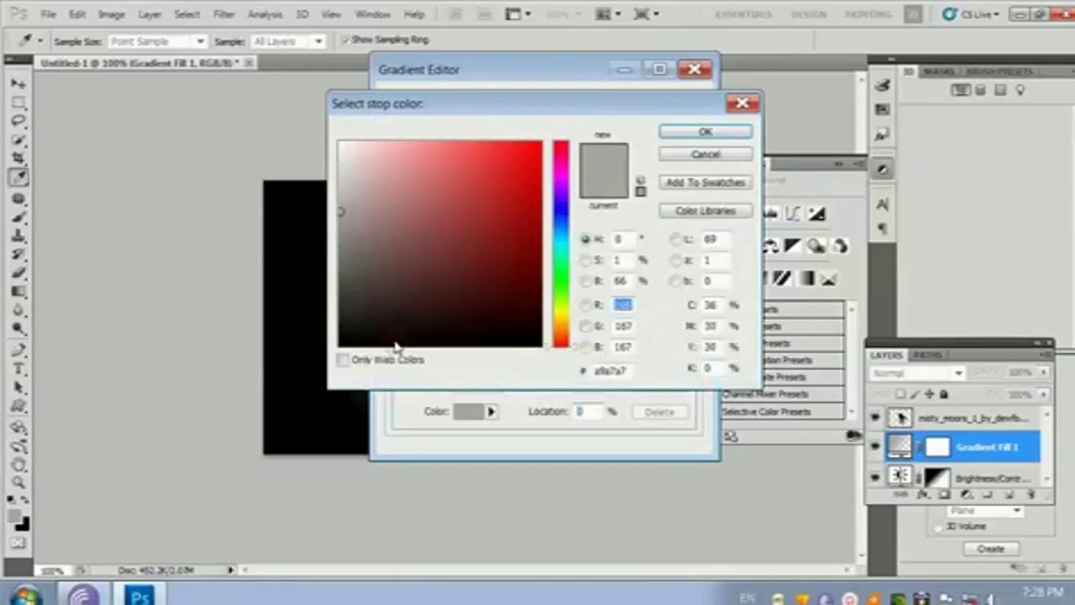
left_click_drag(348, 262, 353, 342)
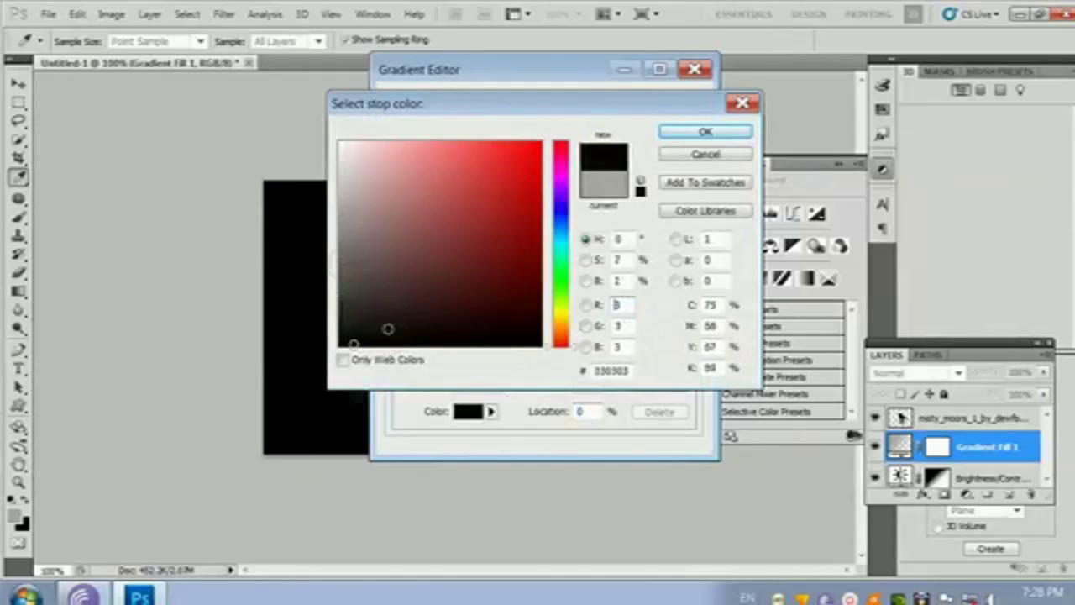
left_click(677, 137)
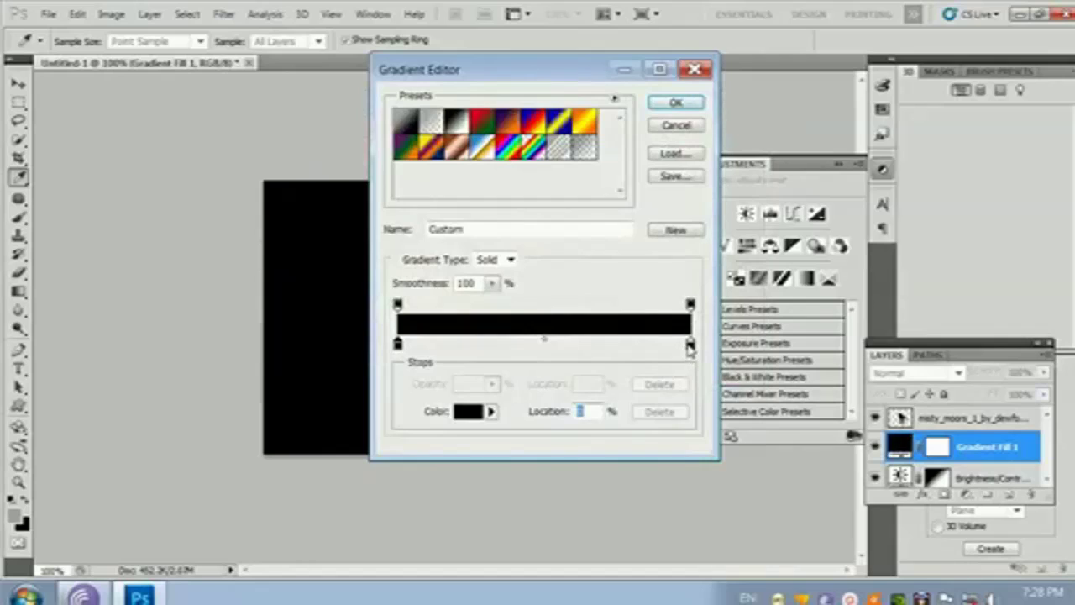
Step: Set the gradient's ending color stop to near-white and accept the edited gradient
double_click(690, 346)
left_click_drag(420, 197, 335, 156)
left_click(687, 132)
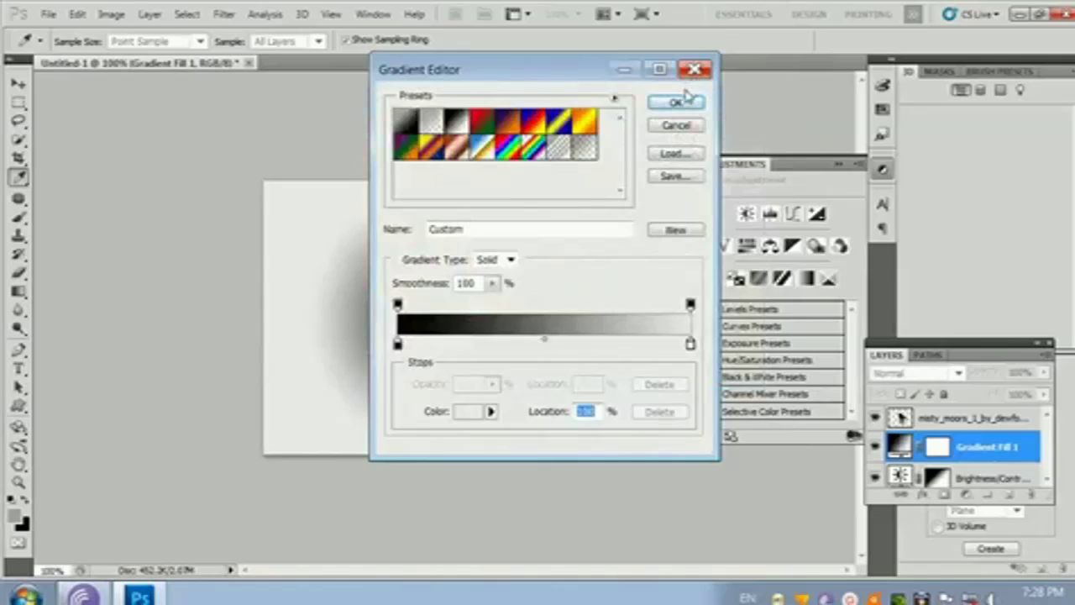
left_click(677, 104)
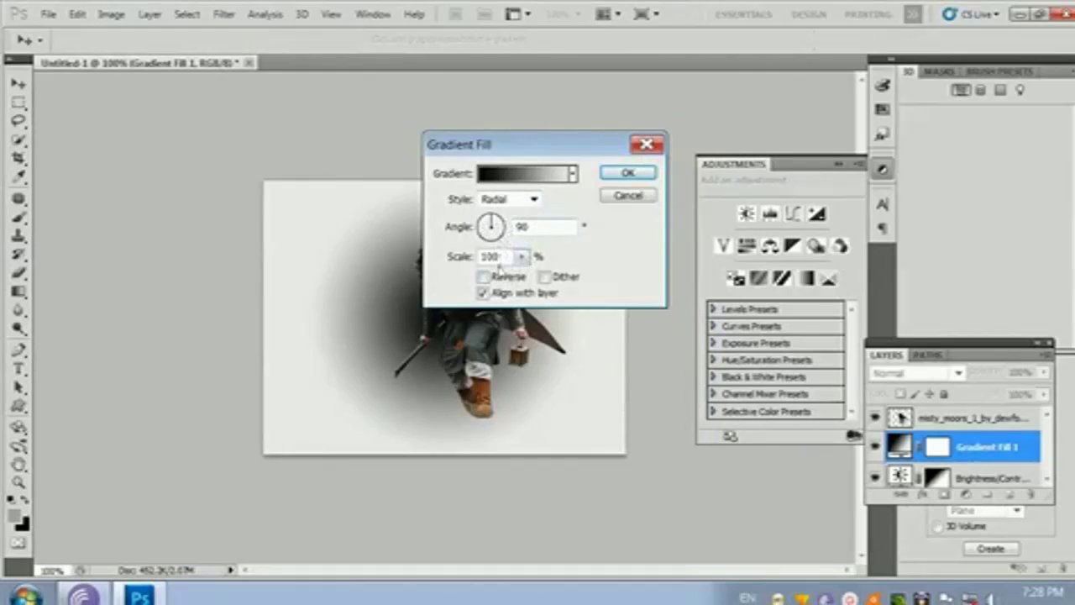
Step: Reverse the radial gradient fill, set its scale to 98% and its angle to about 7.6°, and apply it
left_click(485, 278)
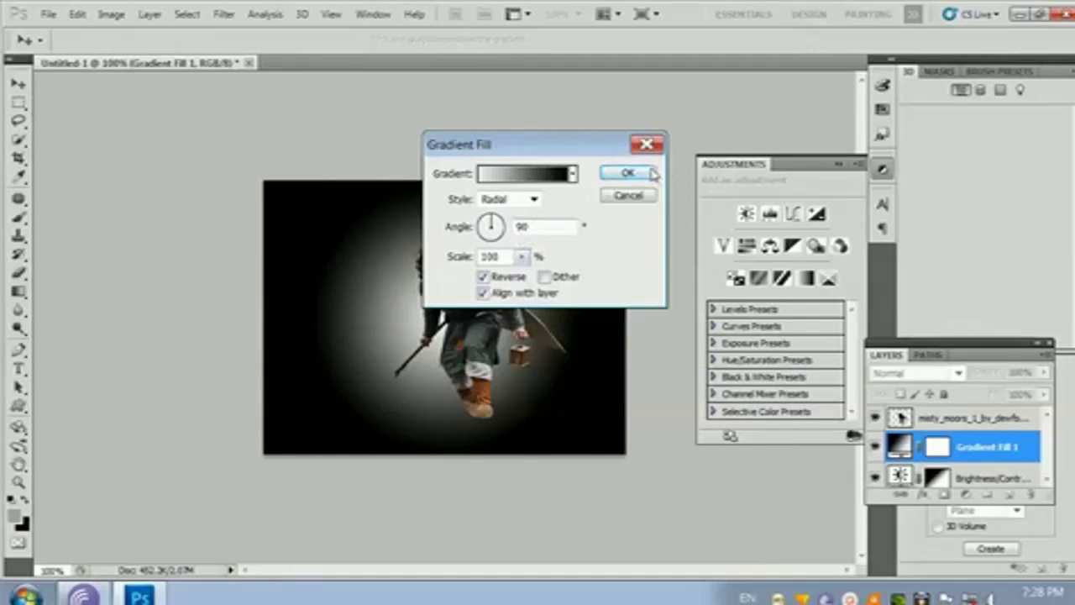
left_click(521, 256)
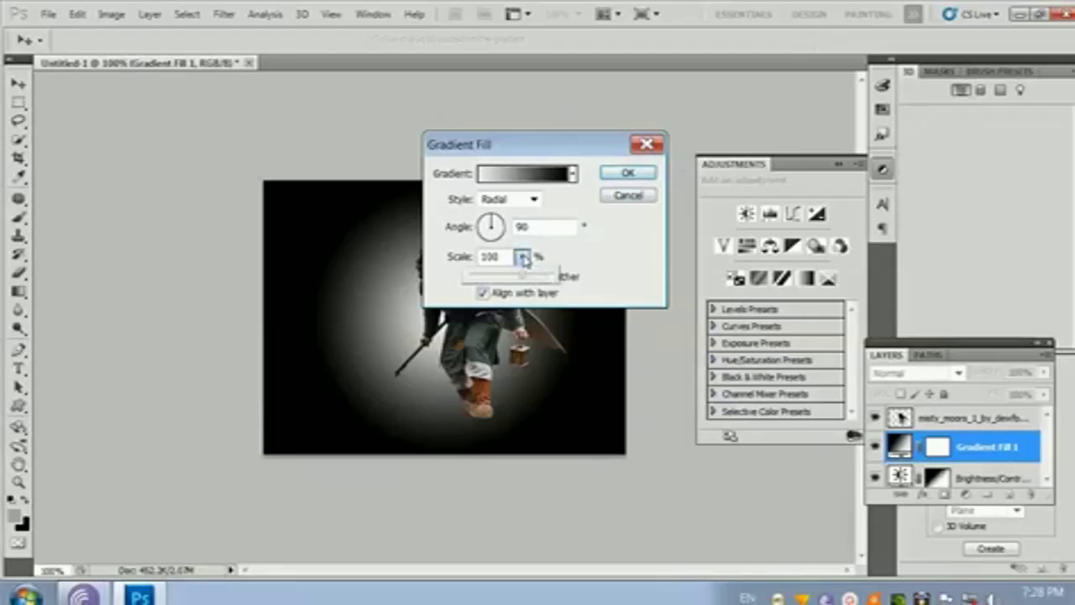
left_click(521, 257)
mouse_move(522, 257)
left_mouse_down()
mouse_move(521, 270)
mouse_move(559, 279)
mouse_move(522, 249)
left_mouse_up()
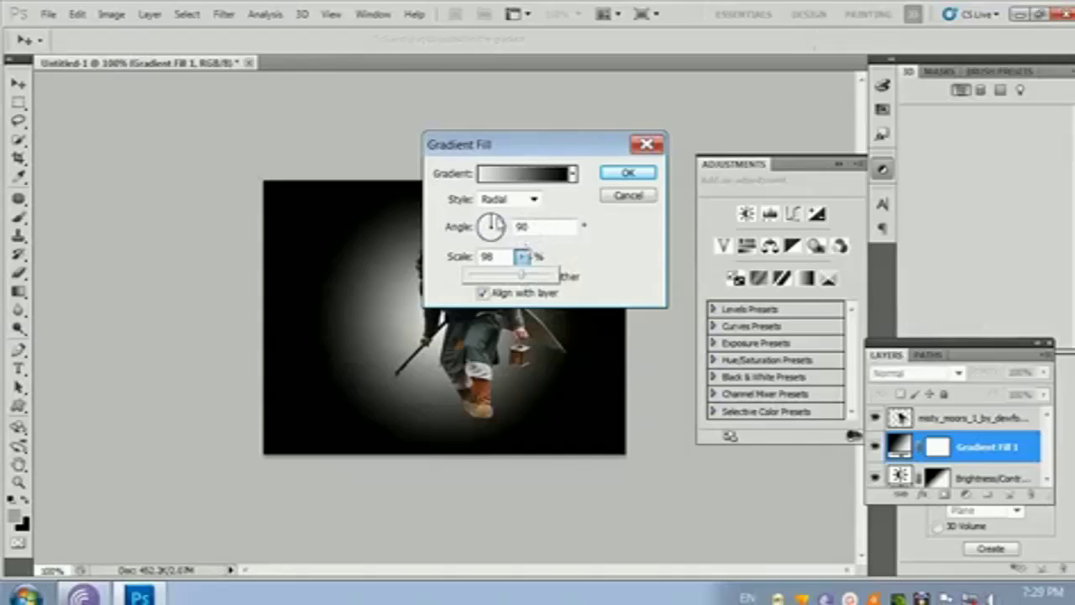
left_click(493, 228)
left_click_drag(495, 228, 505, 234)
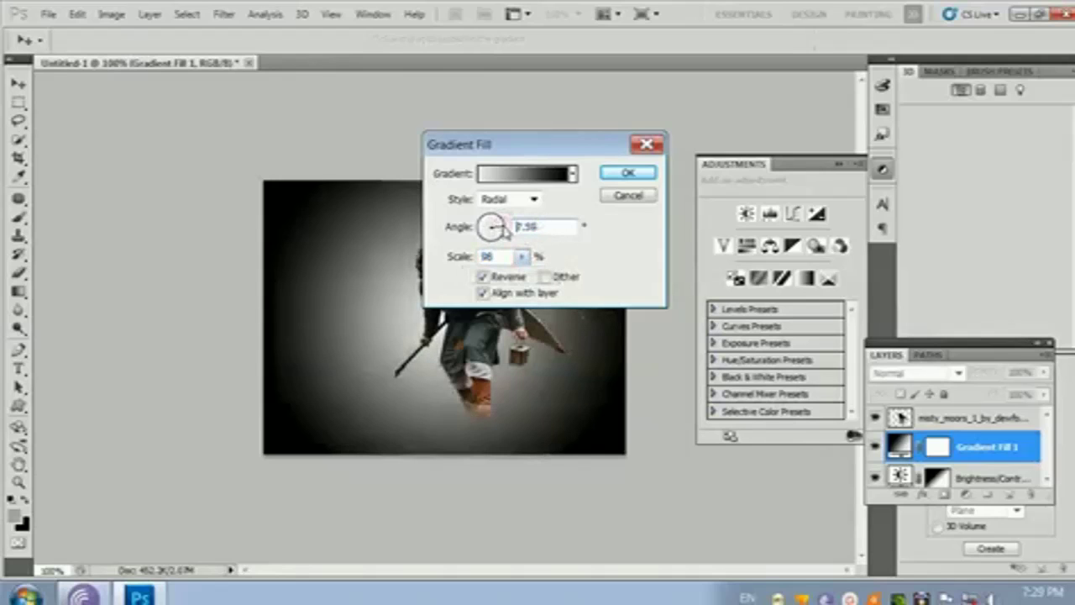
left_click(627, 174)
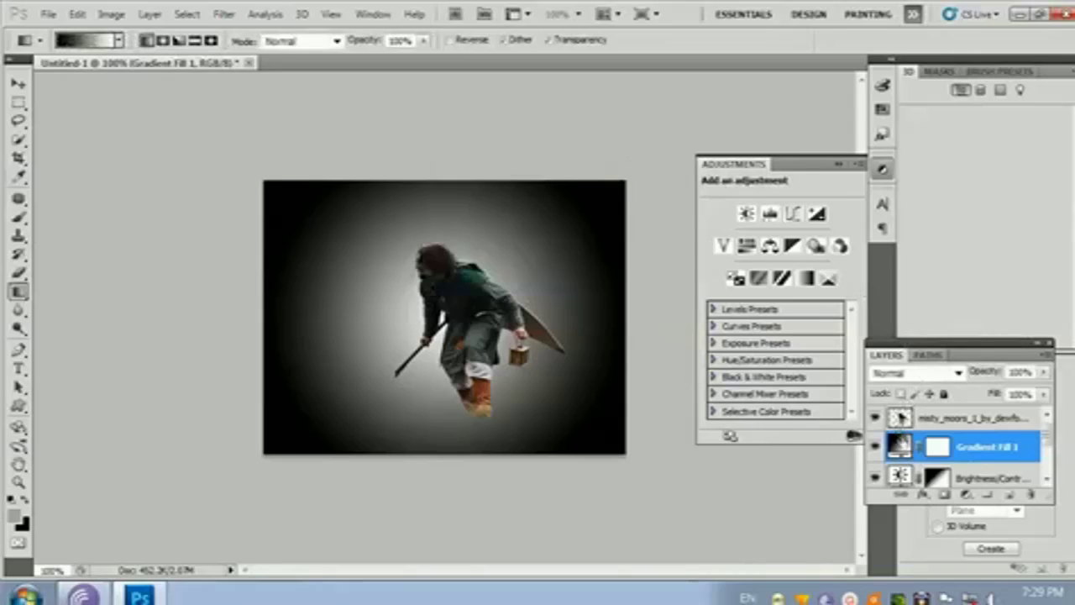
Step: Transfer the Gradient Fill layer's mask to the cut-out man's layer and move the fill layer above the man
left_click_drag(940, 449, 937, 417)
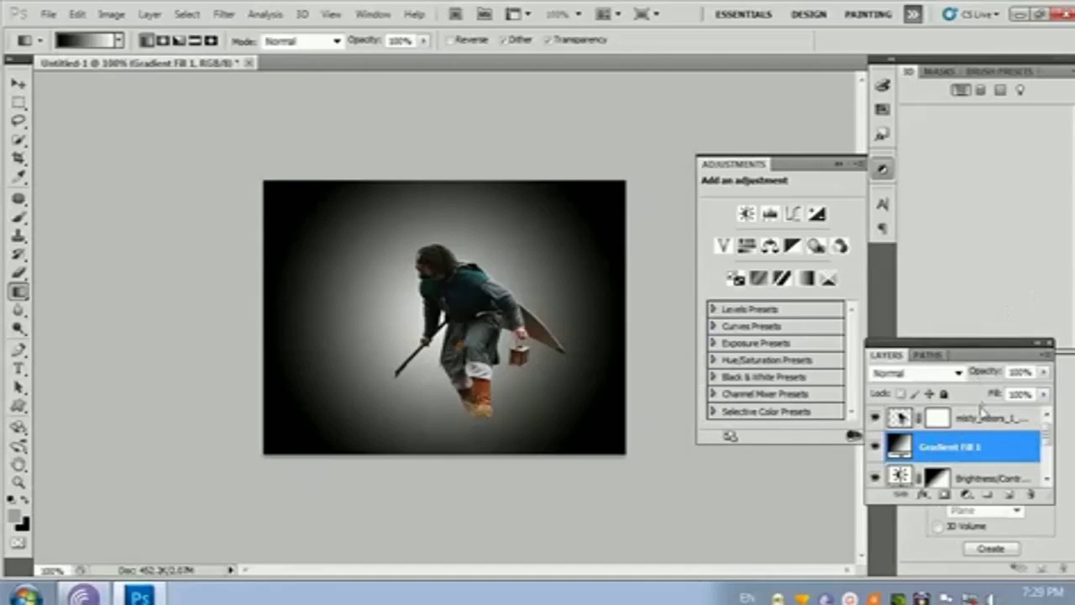
left_click_drag(983, 437, 985, 401)
left_click_drag(964, 451, 966, 410)
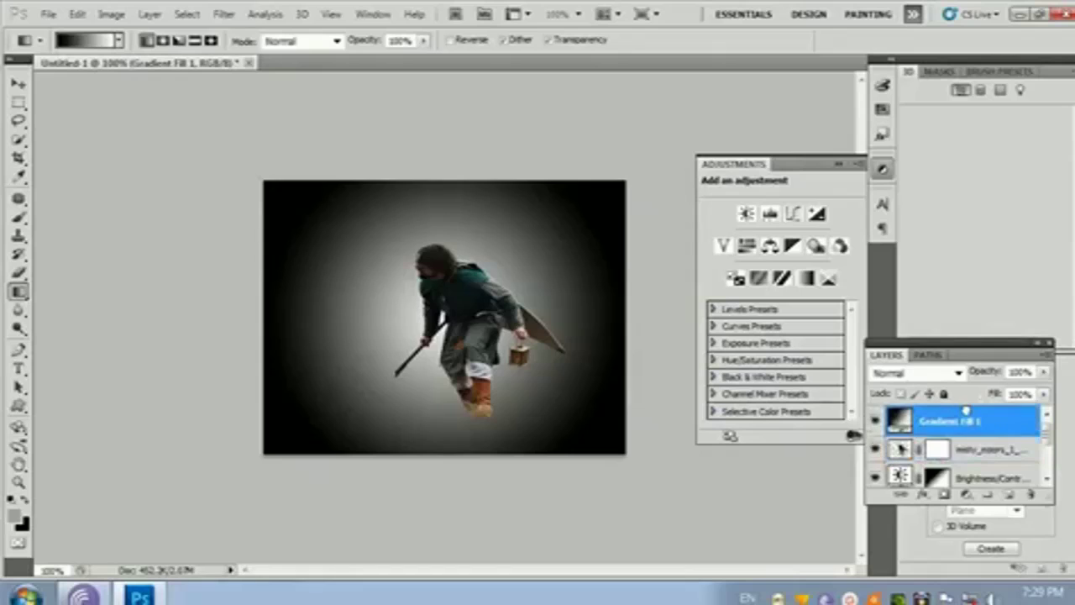
Step: Undo the layer reordering, the mask transfer and the Gradient Fill layer
key("ctrl+z")
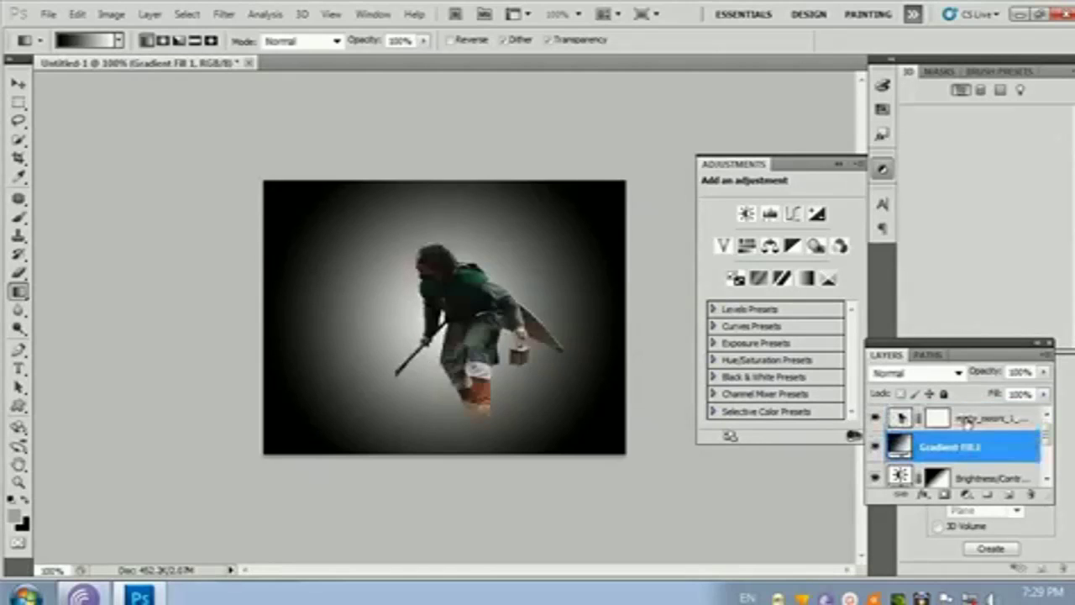
key("ctrl+z")
key("ctrl+alt+z")
key("ctrl+alt+z")
key("ctrl+alt+z")
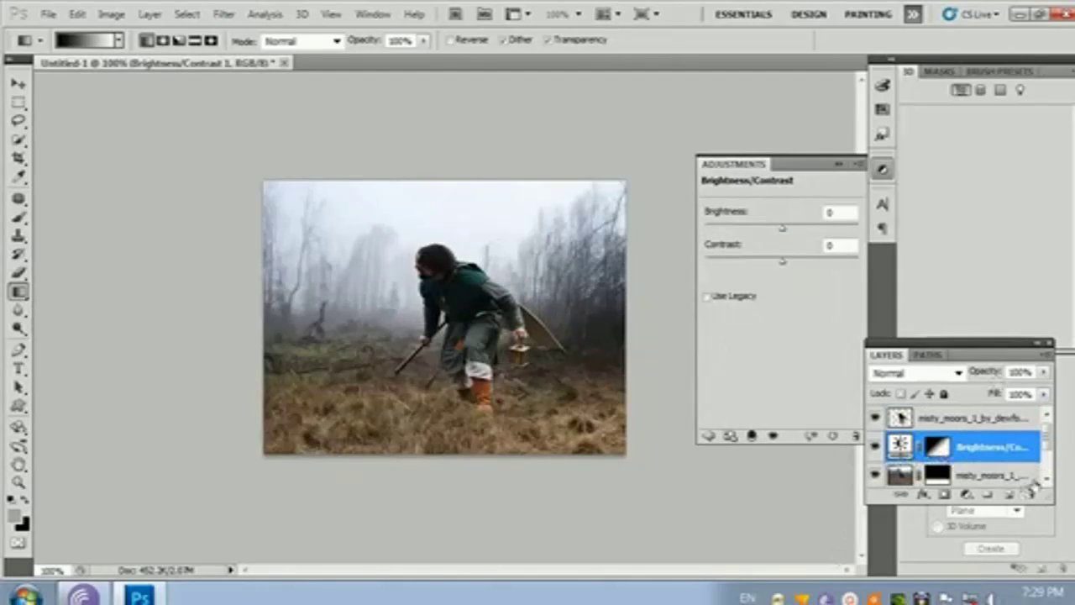
Step: Try a Gradient Map adjustment layer with the Black, White preset above the Brightness/Contrast layer, cancel the preset and undo the layer
left_click(966, 494)
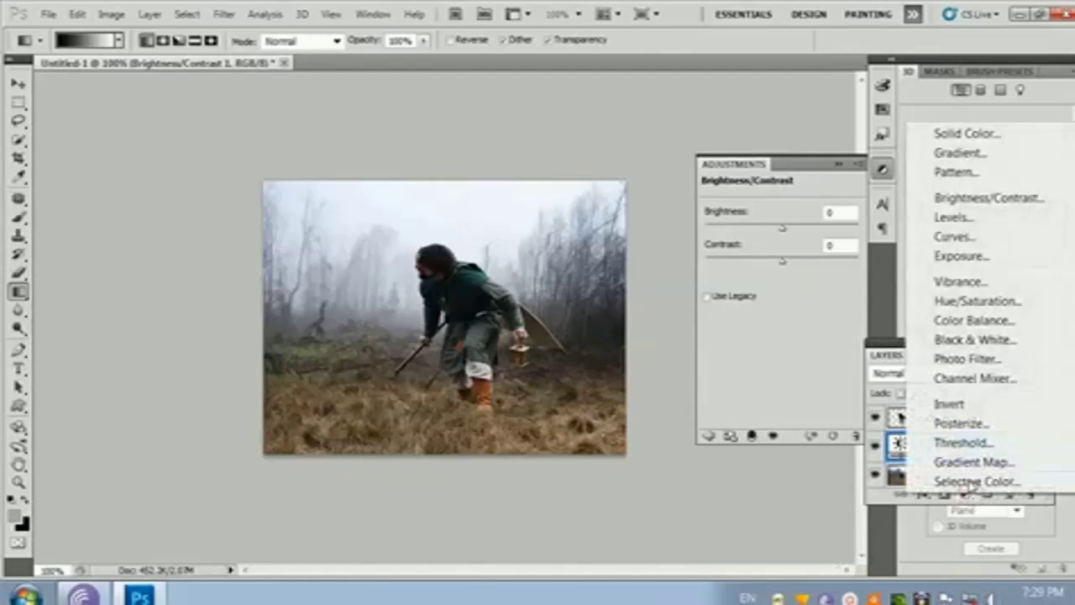
left_click(974, 463)
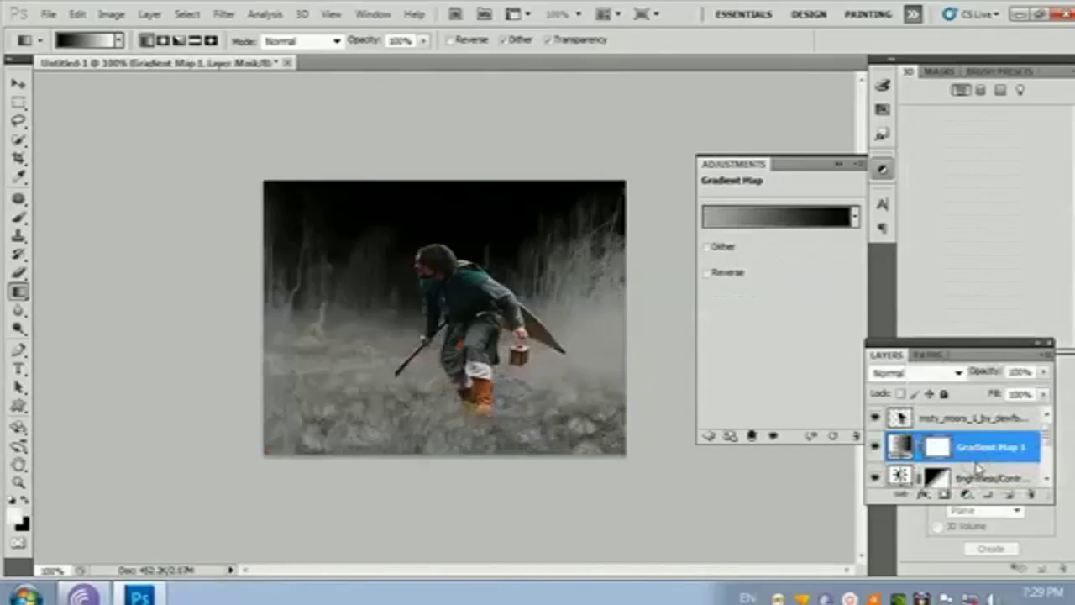
left_click(777, 220)
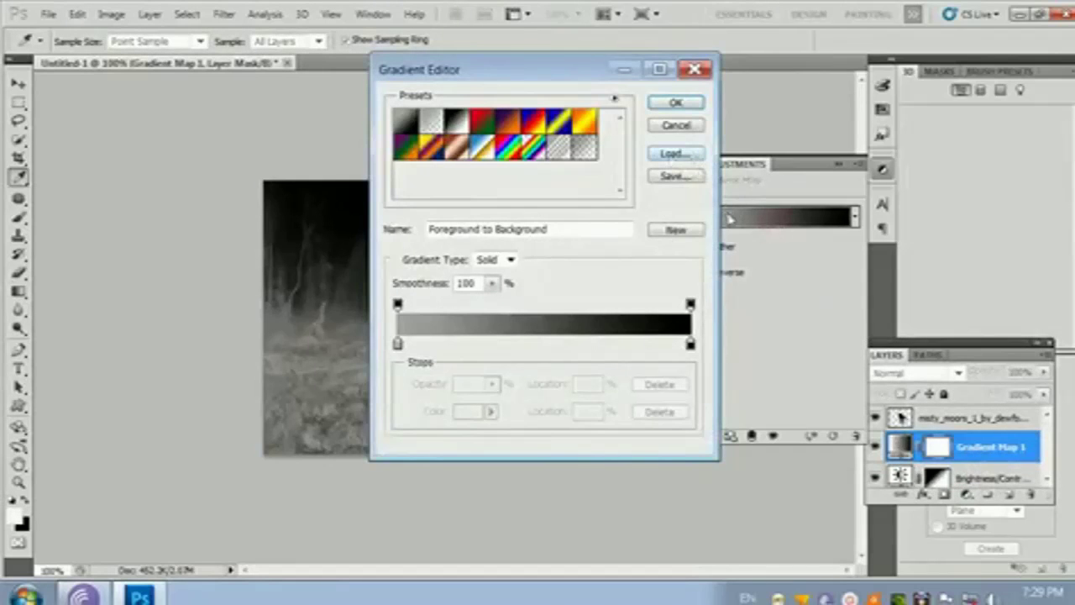
left_click(452, 123)
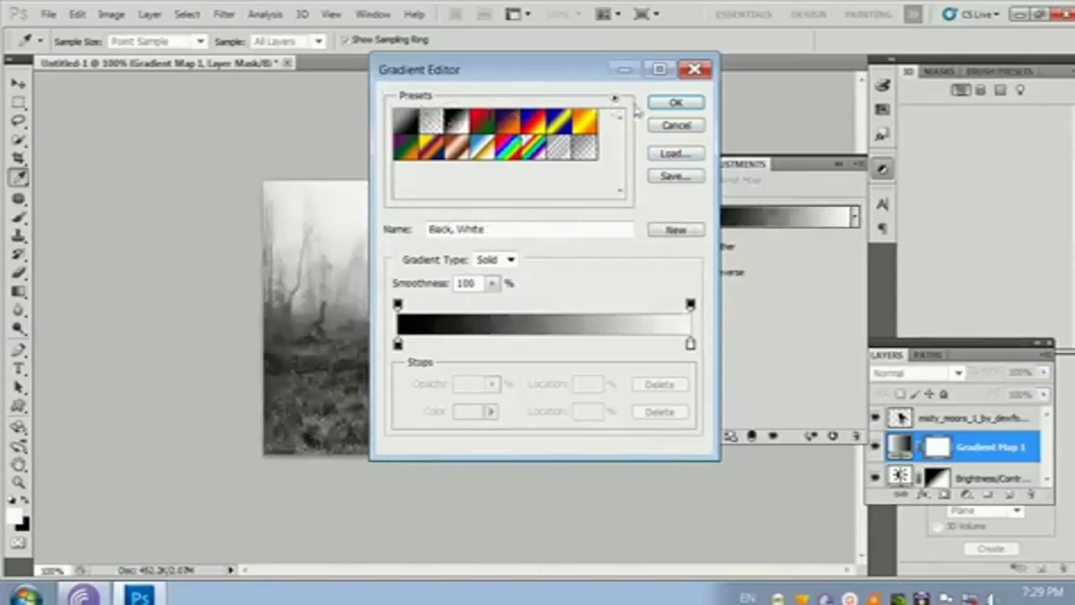
left_click(696, 74)
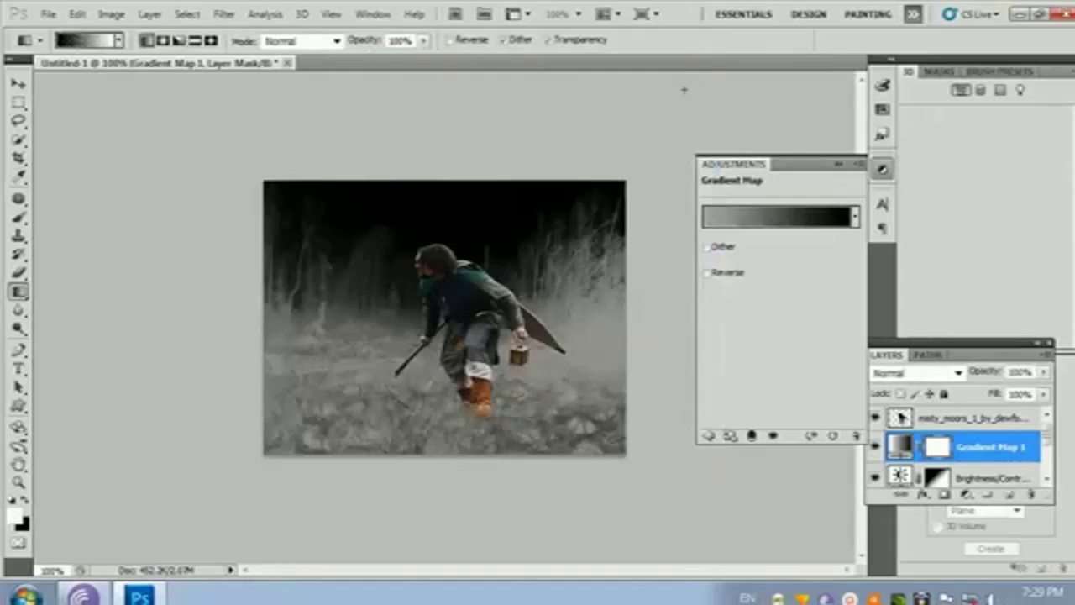
key("ctrl+z")
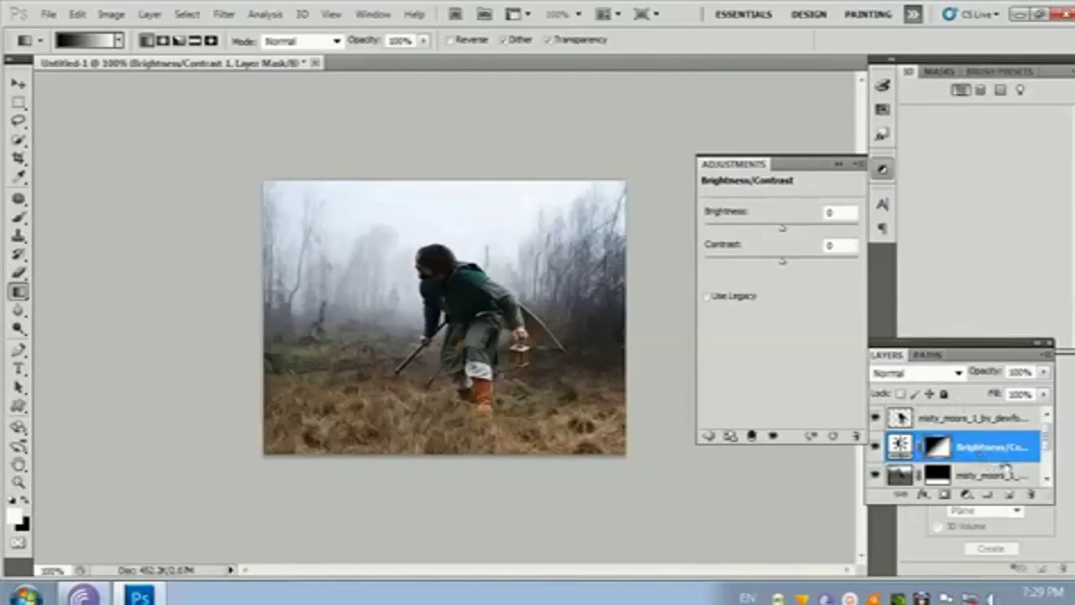
Step: Add a Gradient fill layer directly above the masked misty_moors layer over the fog and set its style to Radial
left_click_drag(1047, 432, 1046, 456)
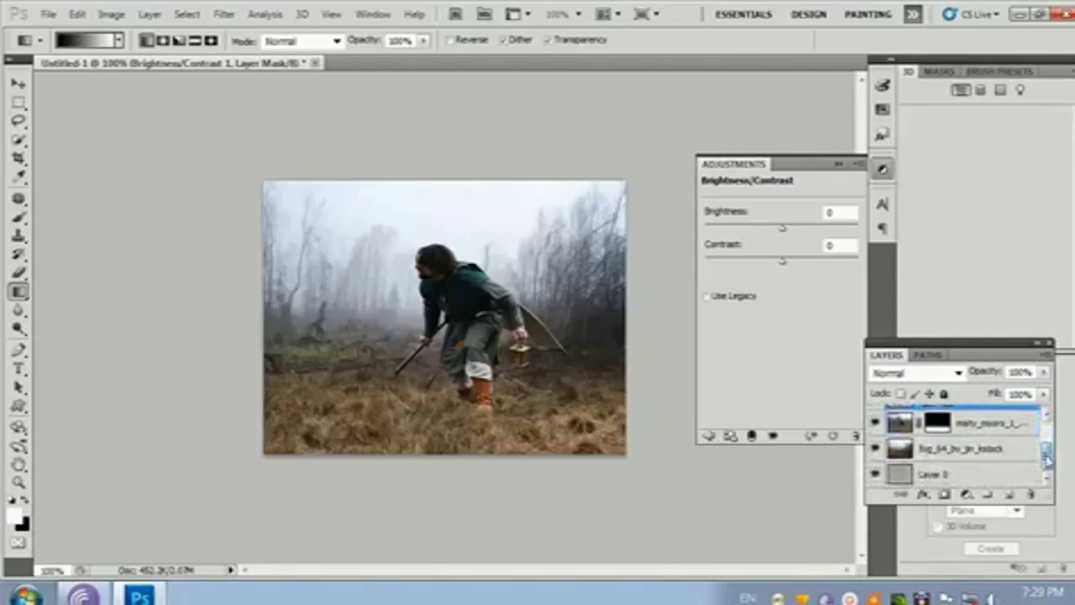
left_click(995, 426)
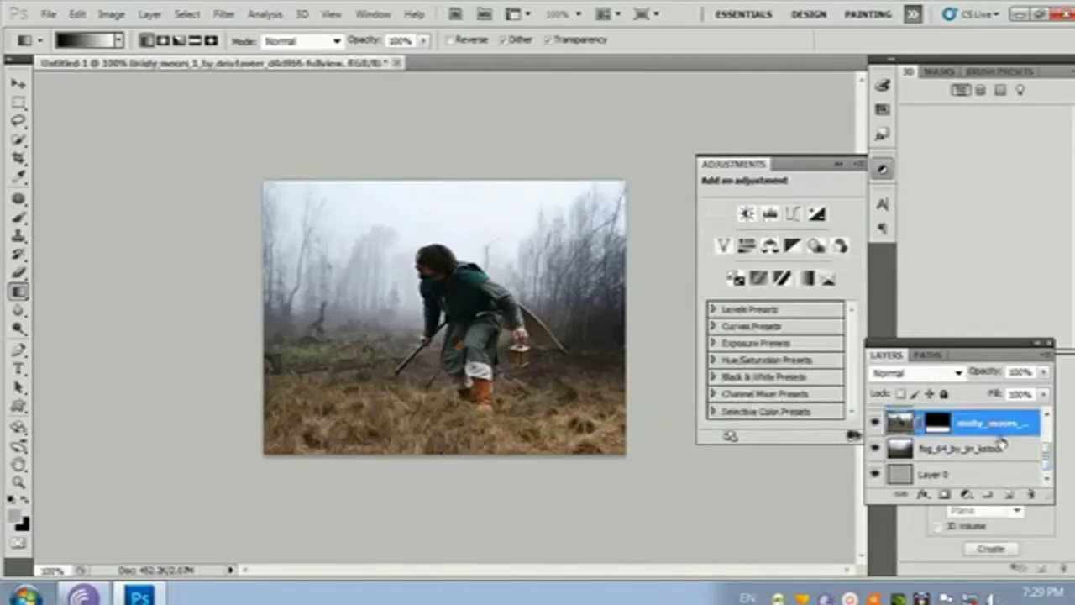
left_click(967, 494)
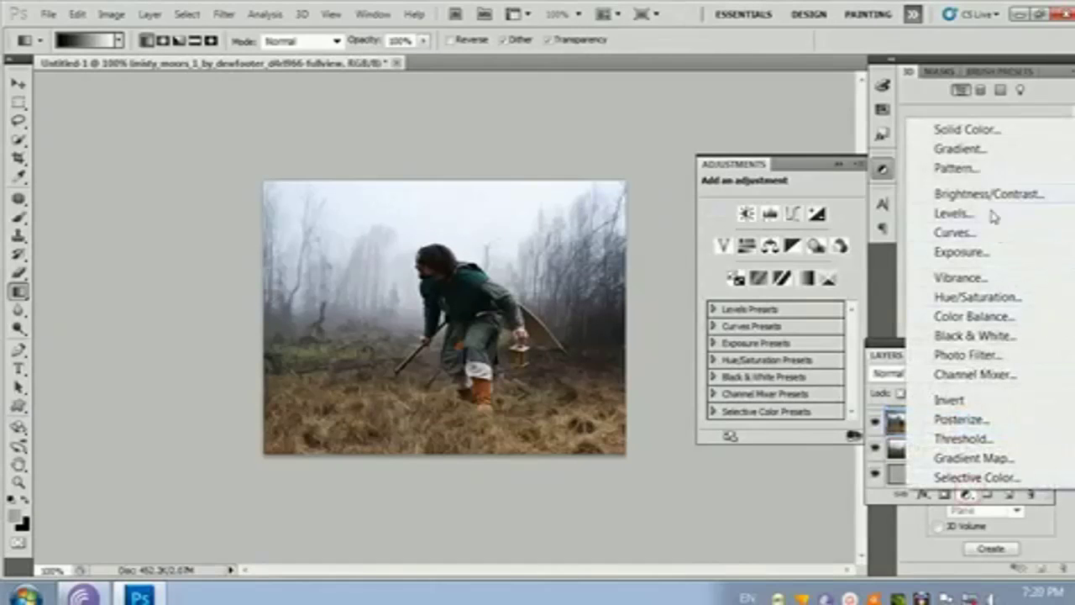
left_click(1008, 149)
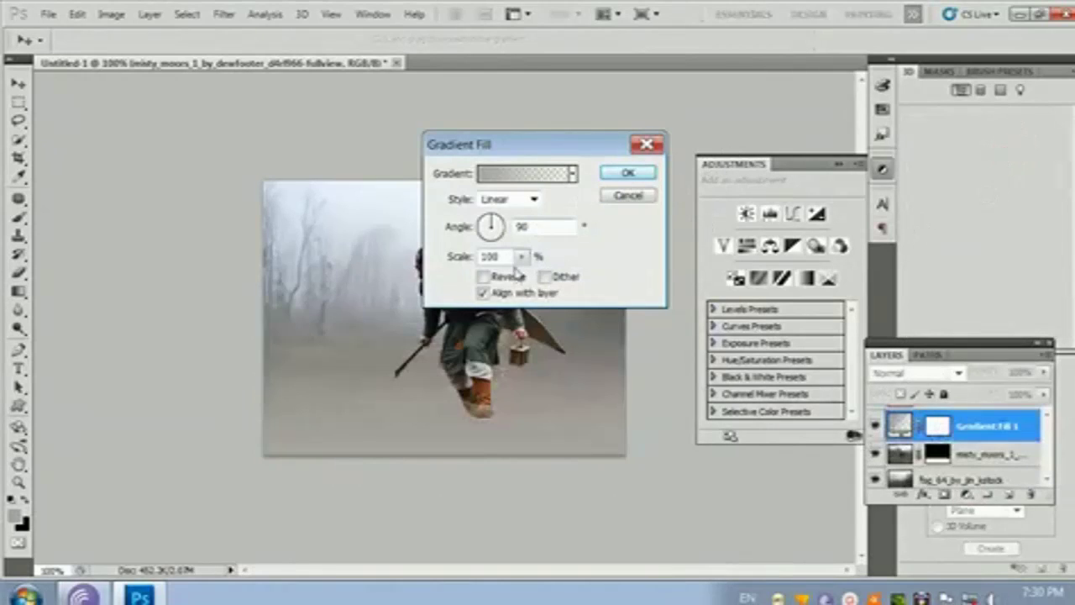
left_click(533, 199)
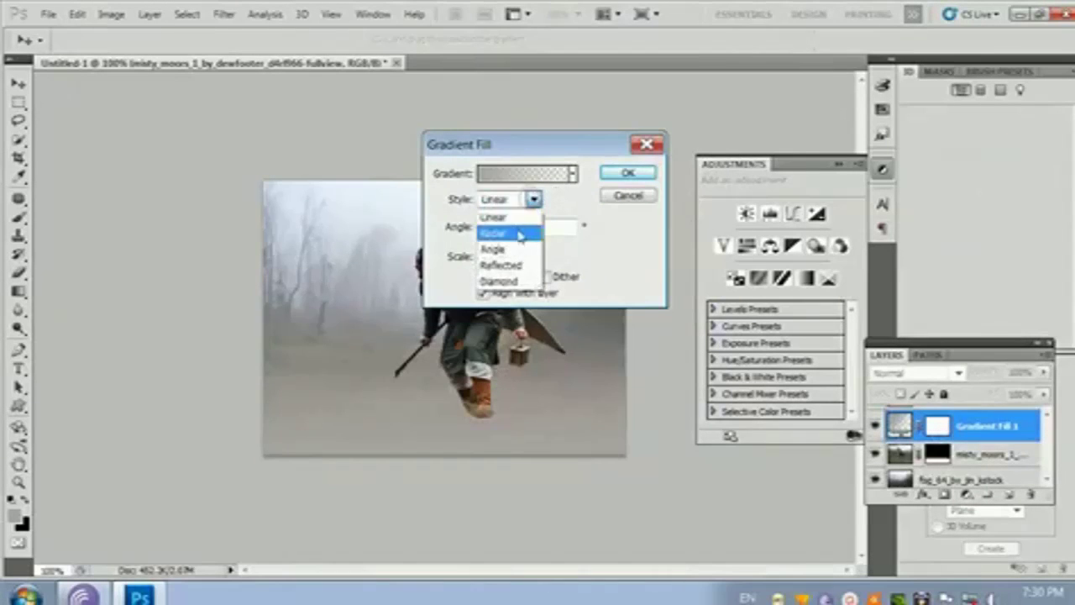
left_click(520, 235)
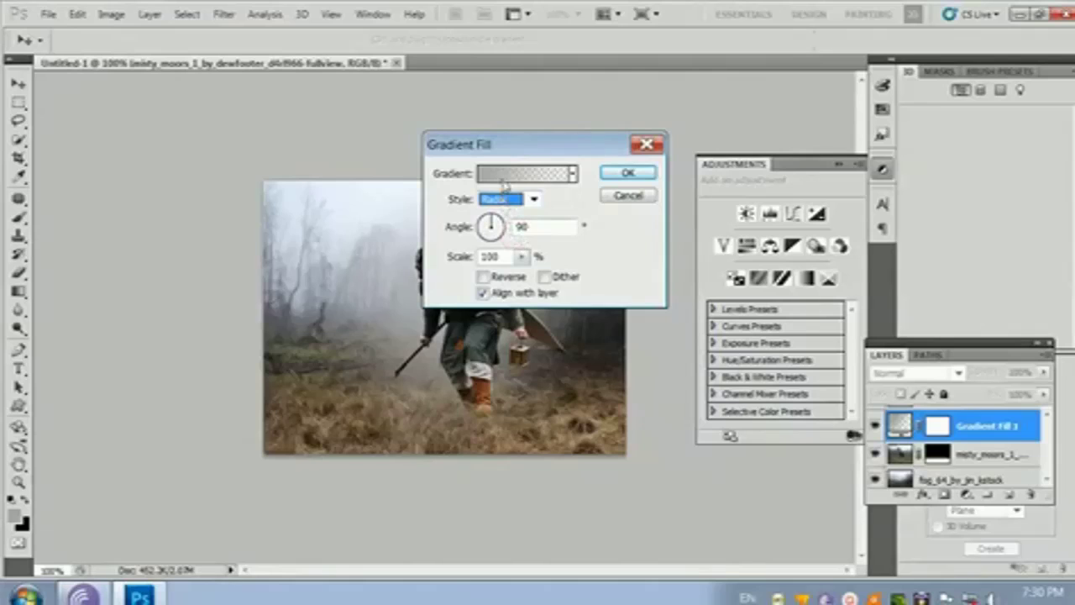
Step: Reverse the radial gradient and set the color stop at its transparent end to dark grey 282424
left_click(486, 277)
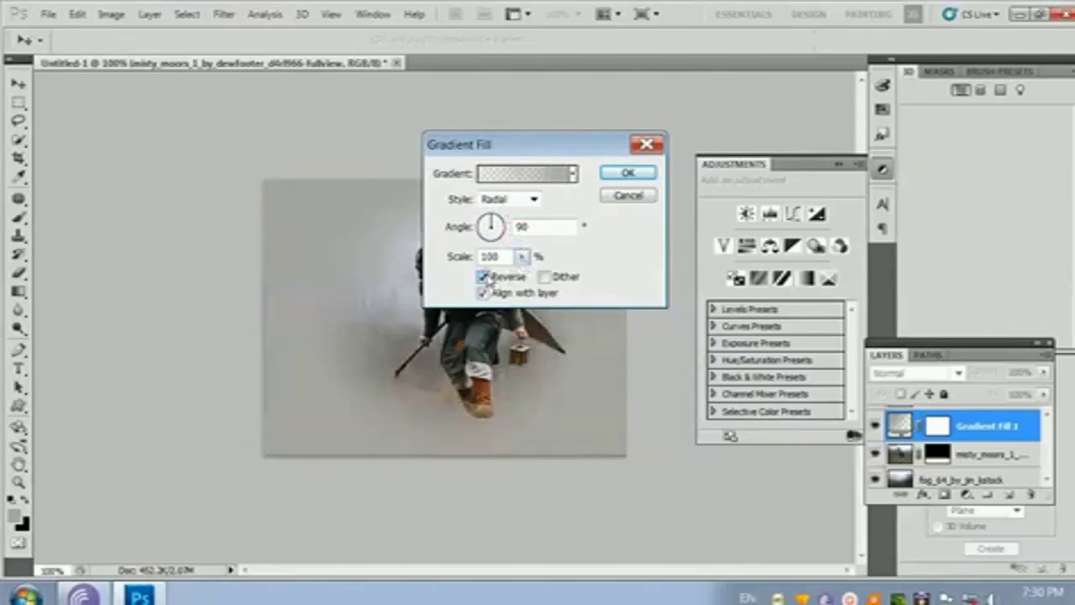
left_click(535, 176)
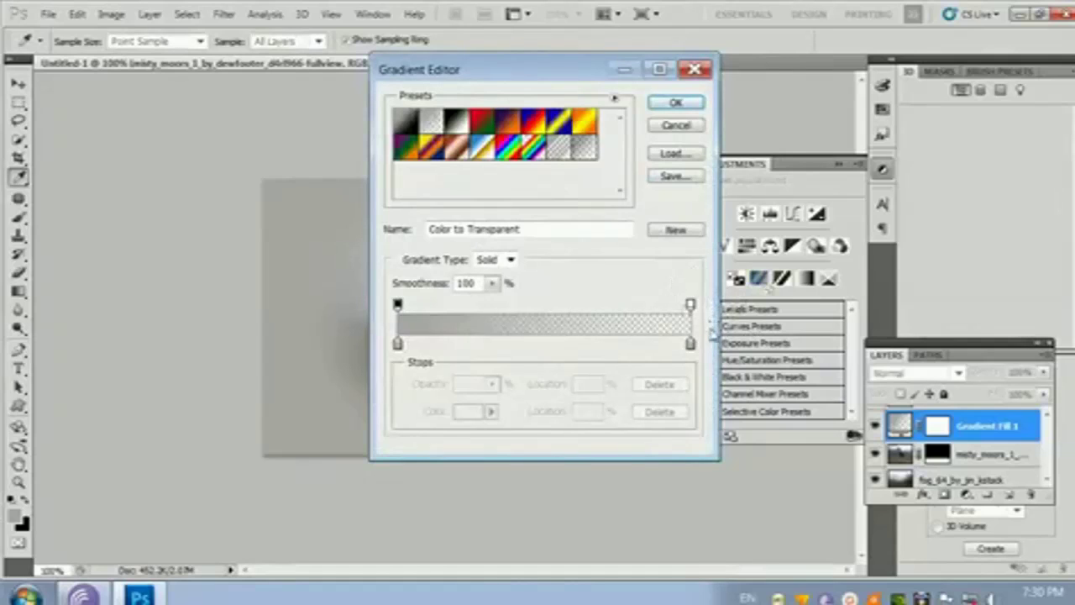
left_click_drag(689, 346, 682, 346)
double_click(682, 345)
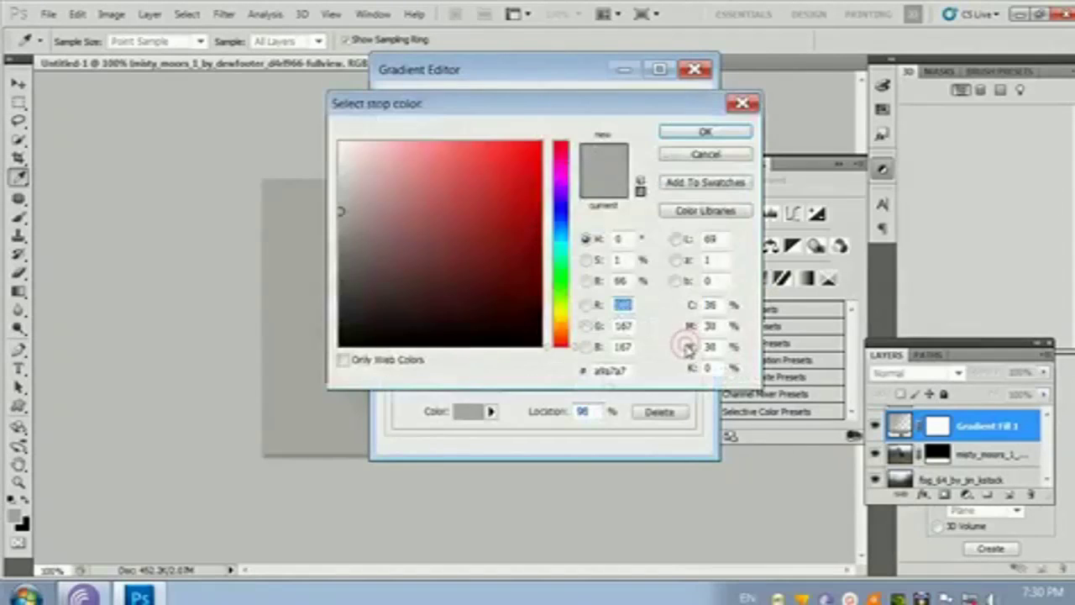
left_click(706, 153)
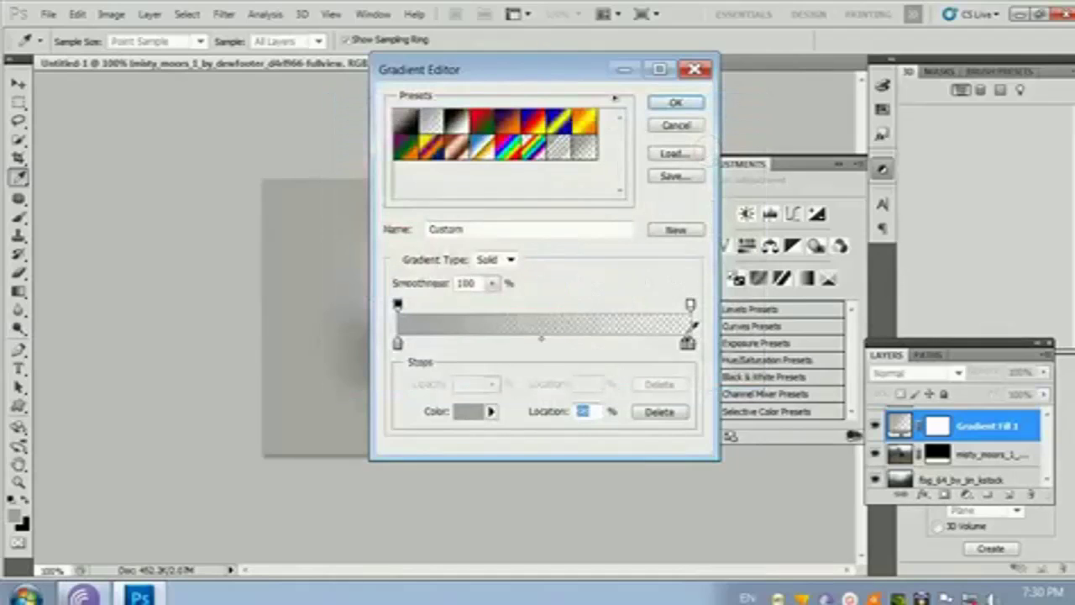
left_click_drag(686, 345, 686, 362)
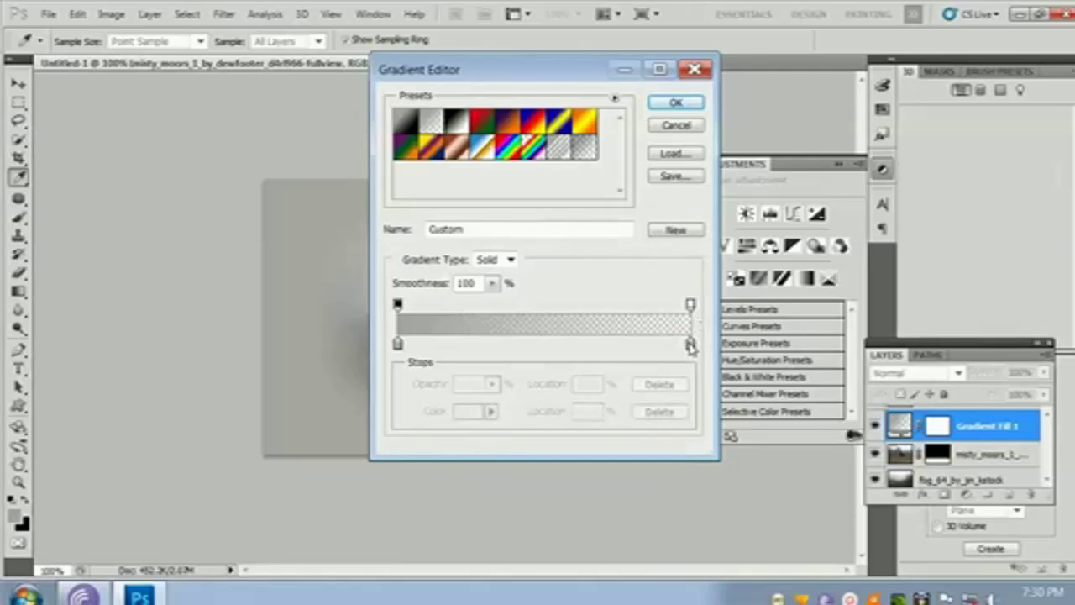
double_click(690, 343)
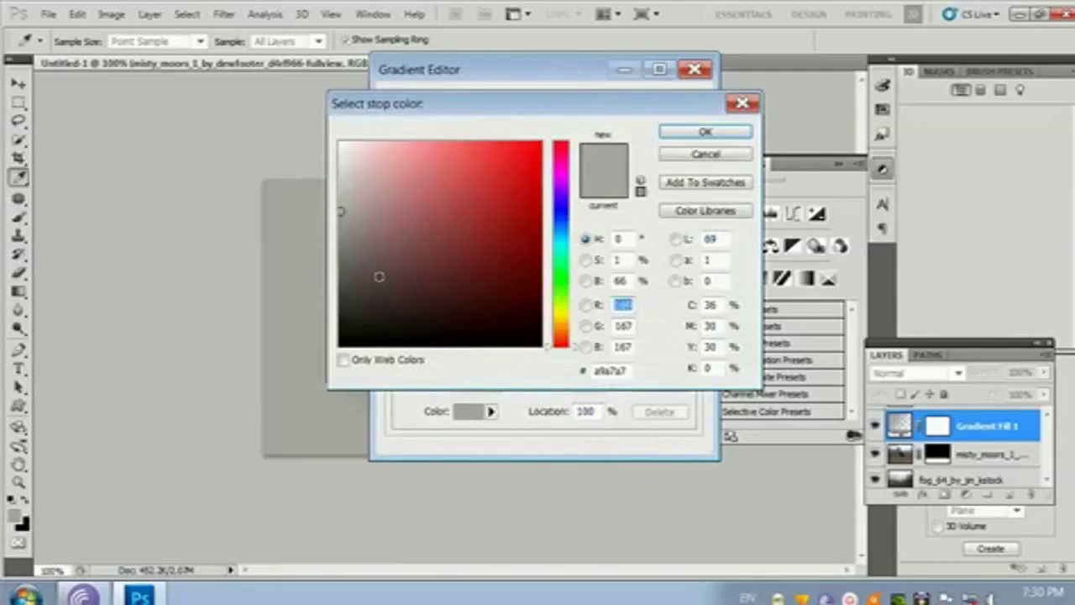
left_click_drag(365, 274, 356, 314)
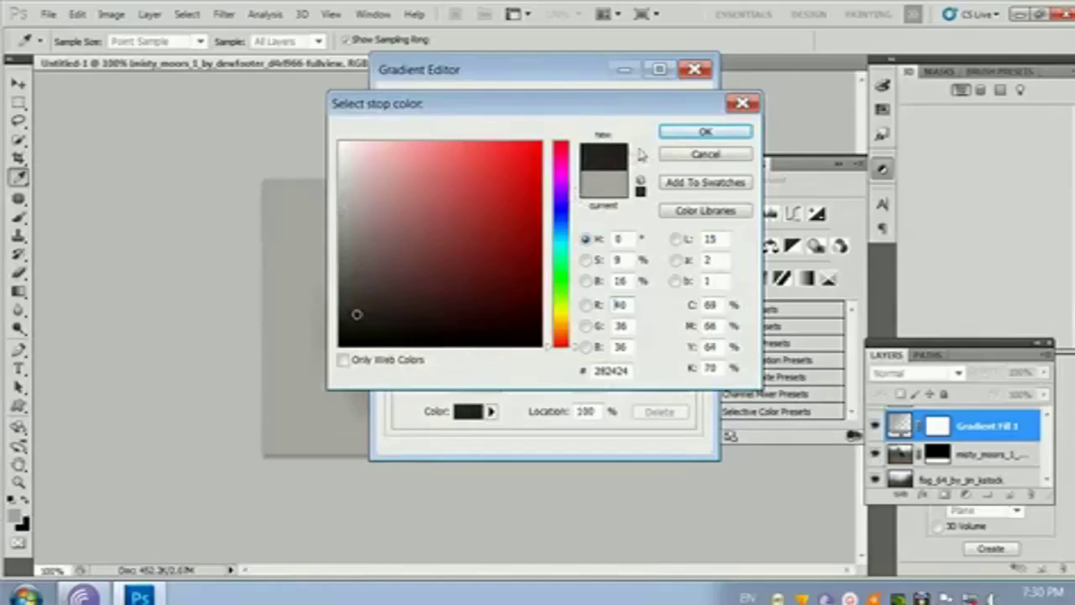
left_click(706, 132)
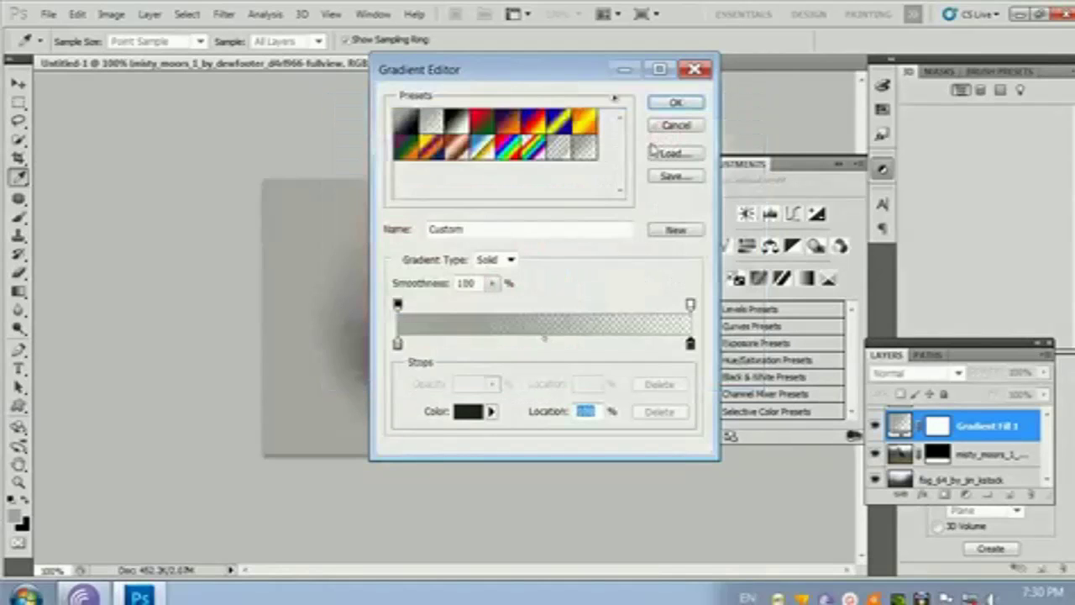
left_click(676, 102)
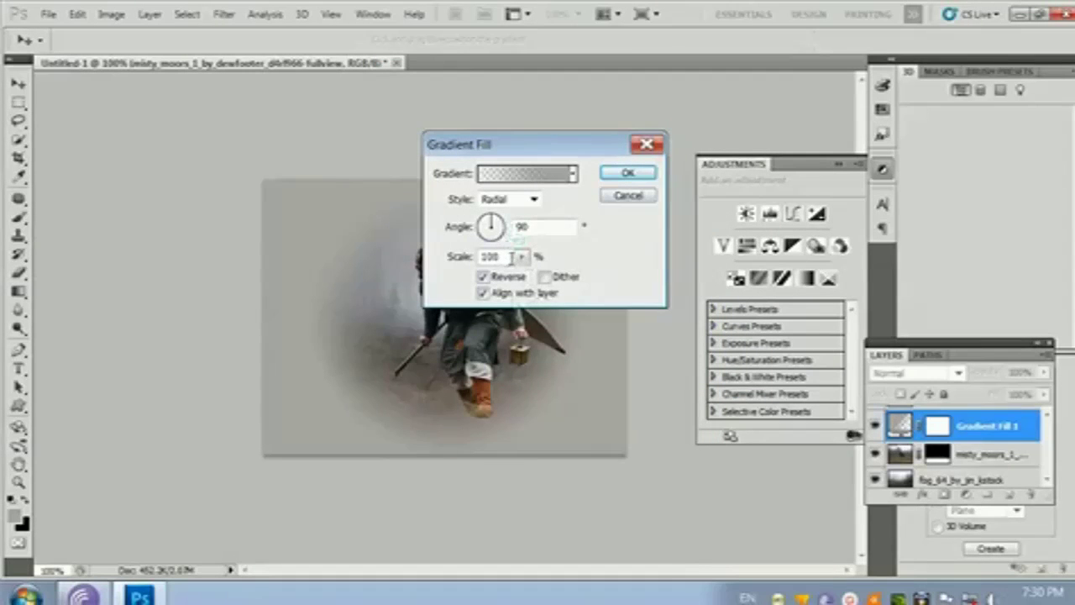
Step: Set the gradient's opaque-end color stop to white at location 2%
left_click(548, 175)
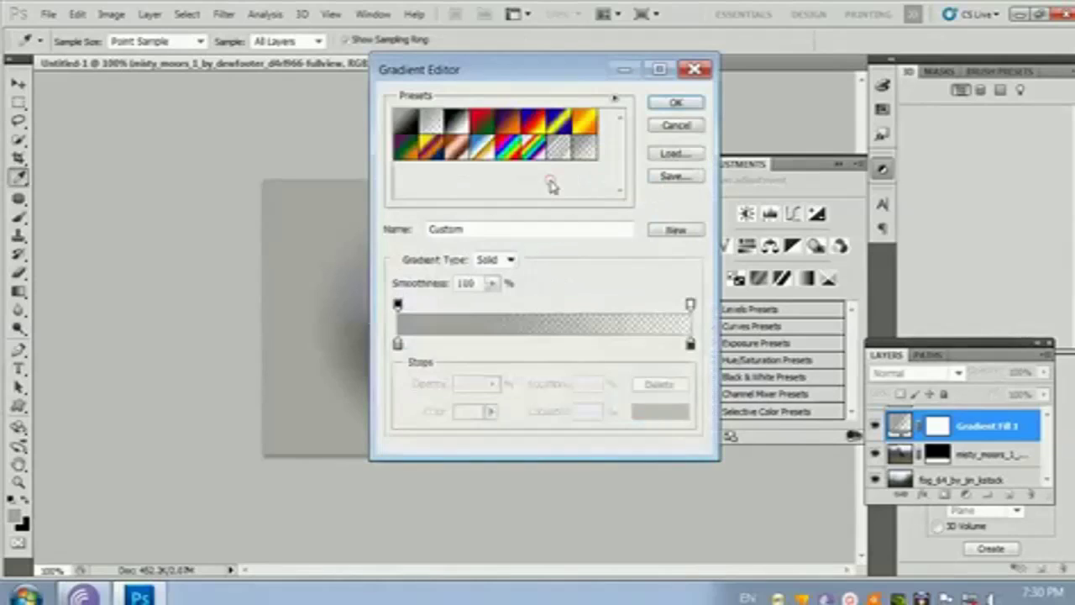
double_click(400, 343)
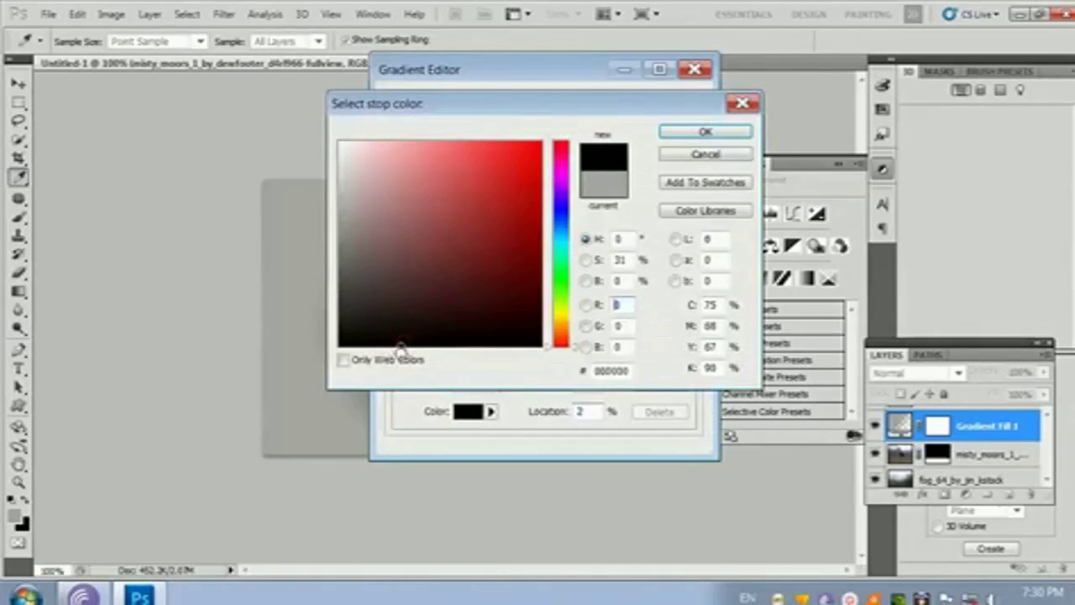
left_click(701, 157)
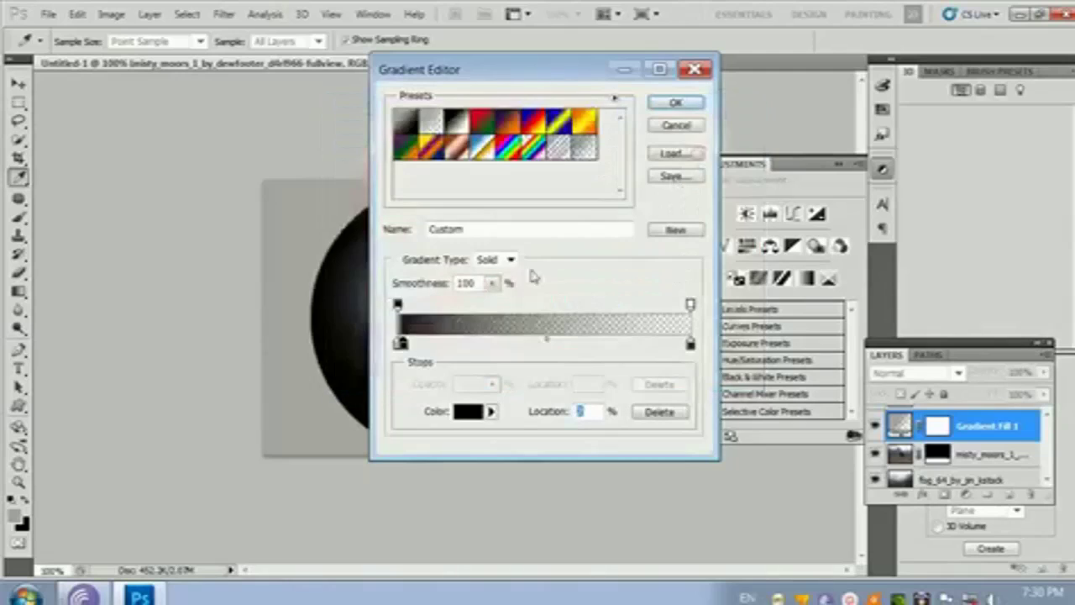
left_click_drag(399, 345, 398, 375)
double_click(403, 346)
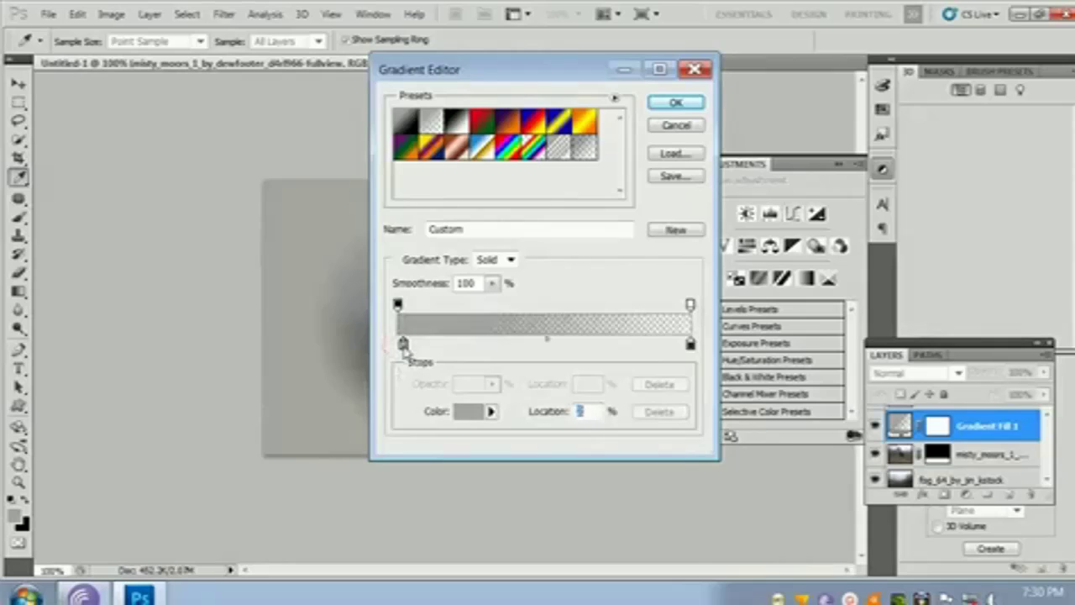
left_click(375, 210)
left_click(355, 193)
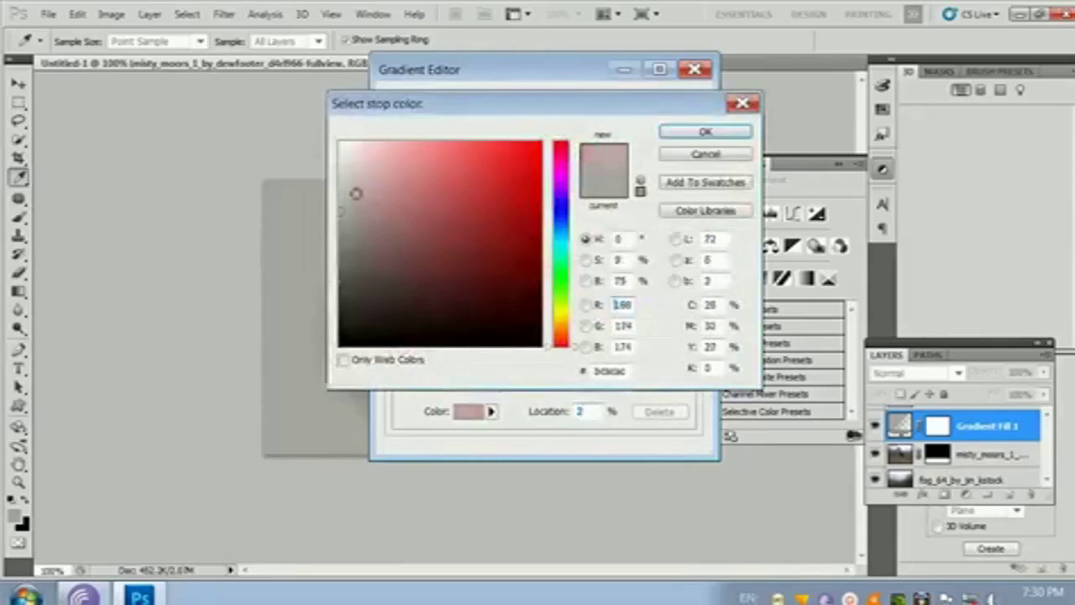
left_click_drag(356, 193, 341, 142)
left_click(713, 133)
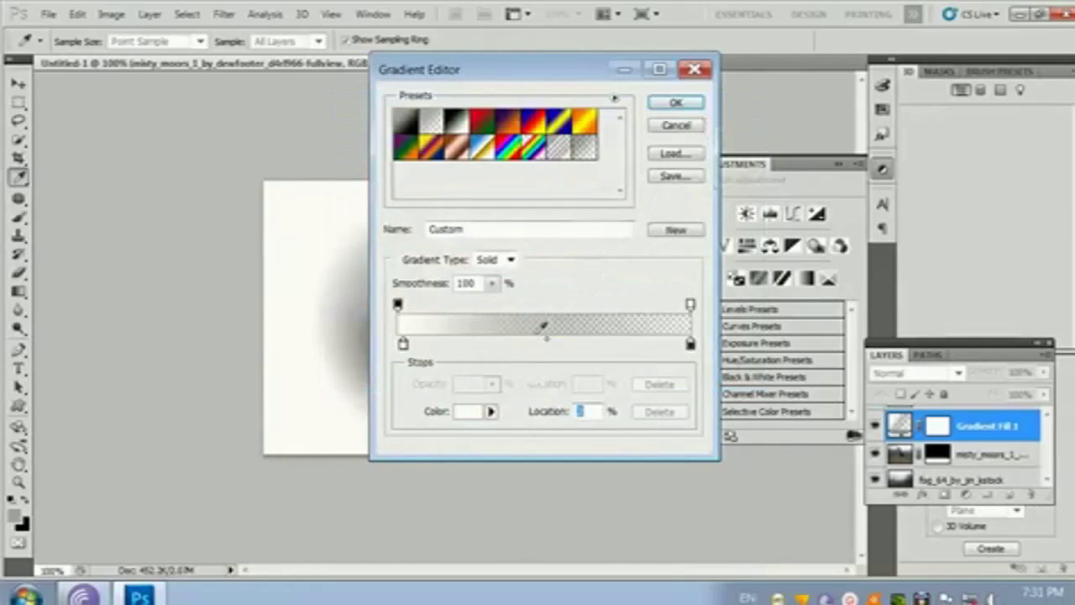
left_click(670, 107)
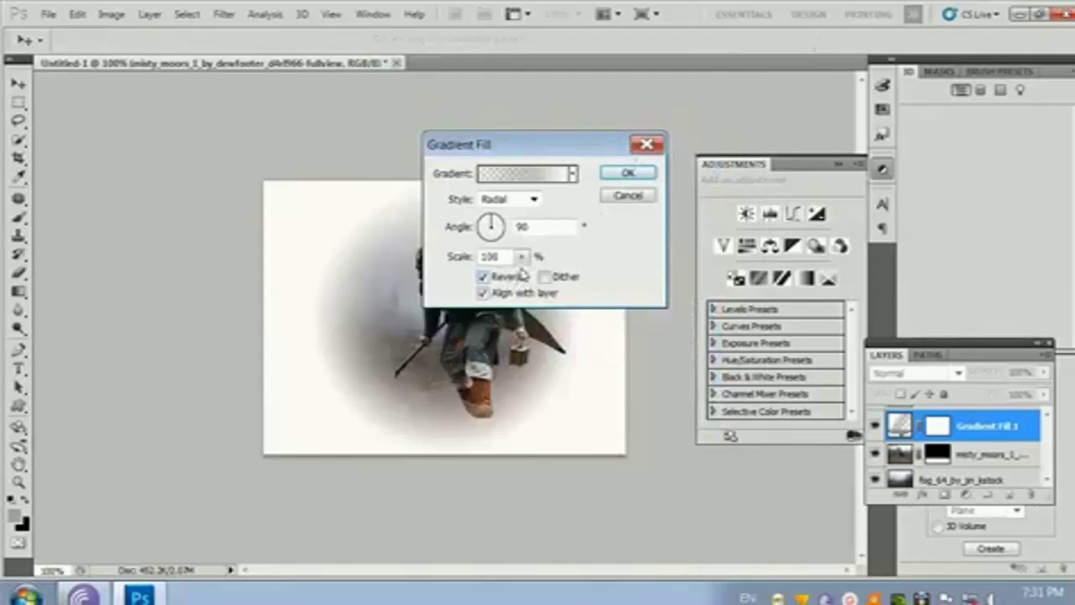
Step: Set the gradient angle to -6.34° and replace the custom gradient with the Neutral Density preset
left_click_drag(502, 234, 507, 244)
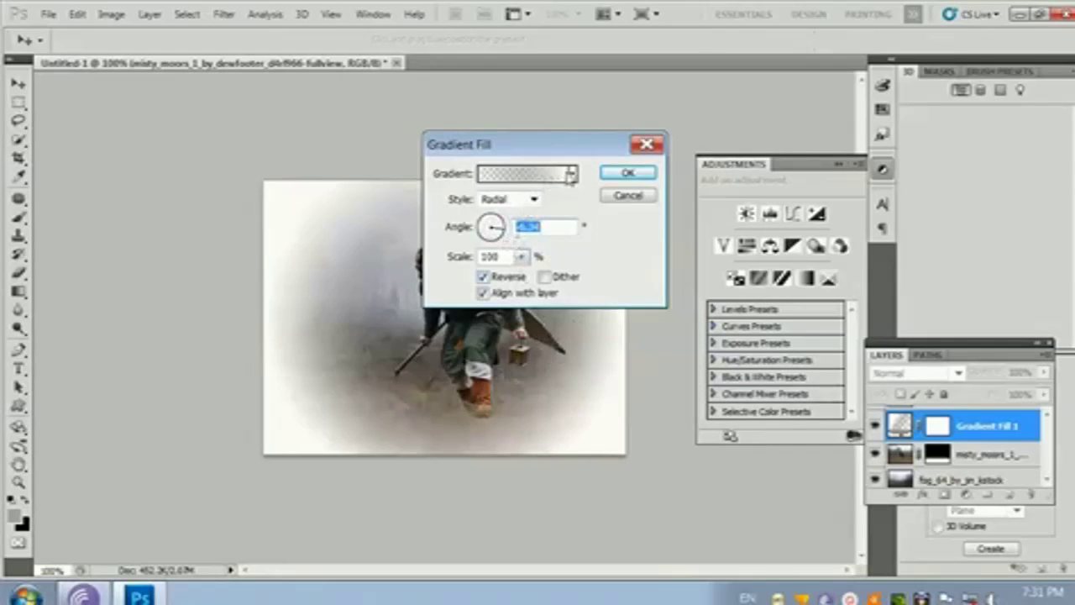
left_click(572, 172)
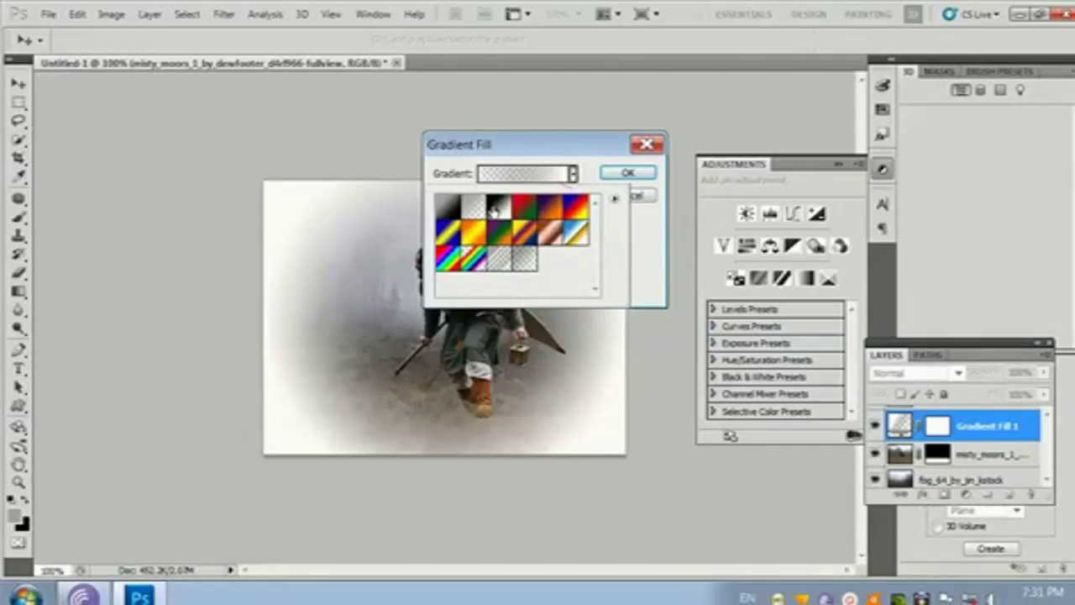
left_click(545, 173)
left_click(547, 173)
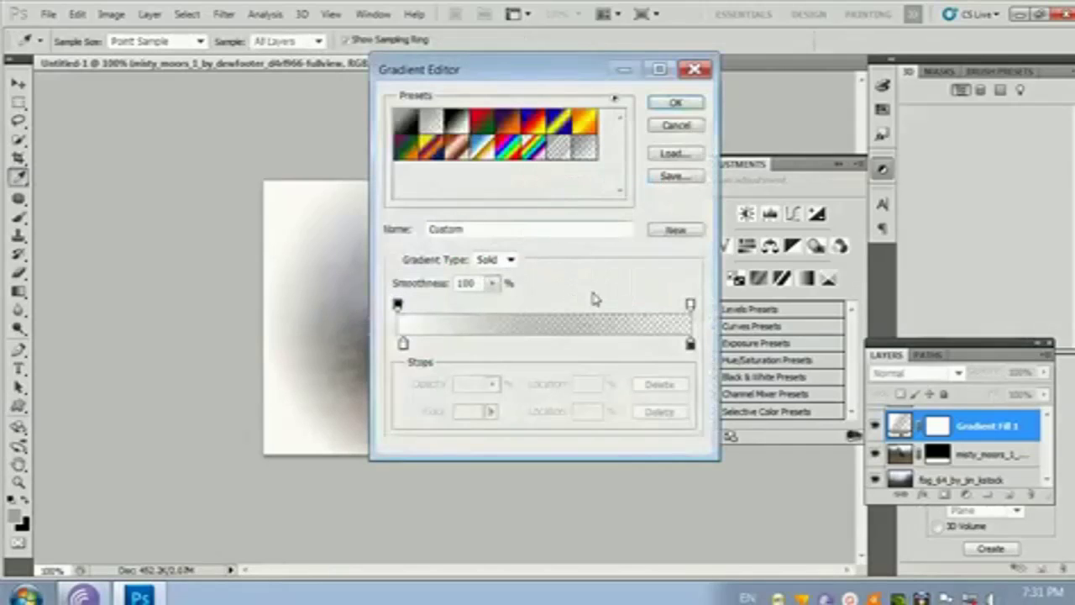
left_click(403, 345)
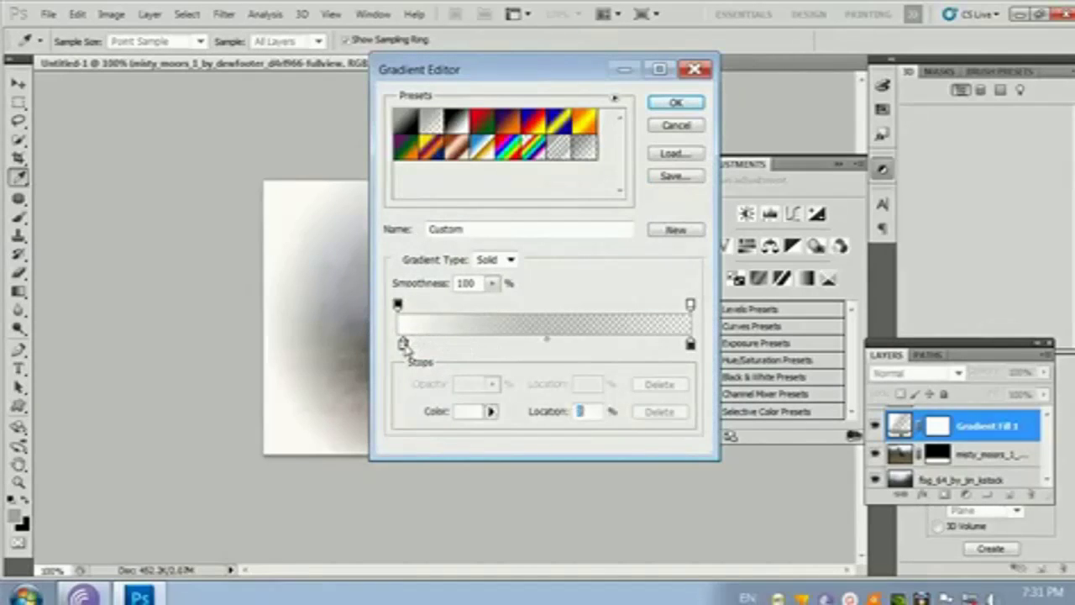
left_click(585, 149)
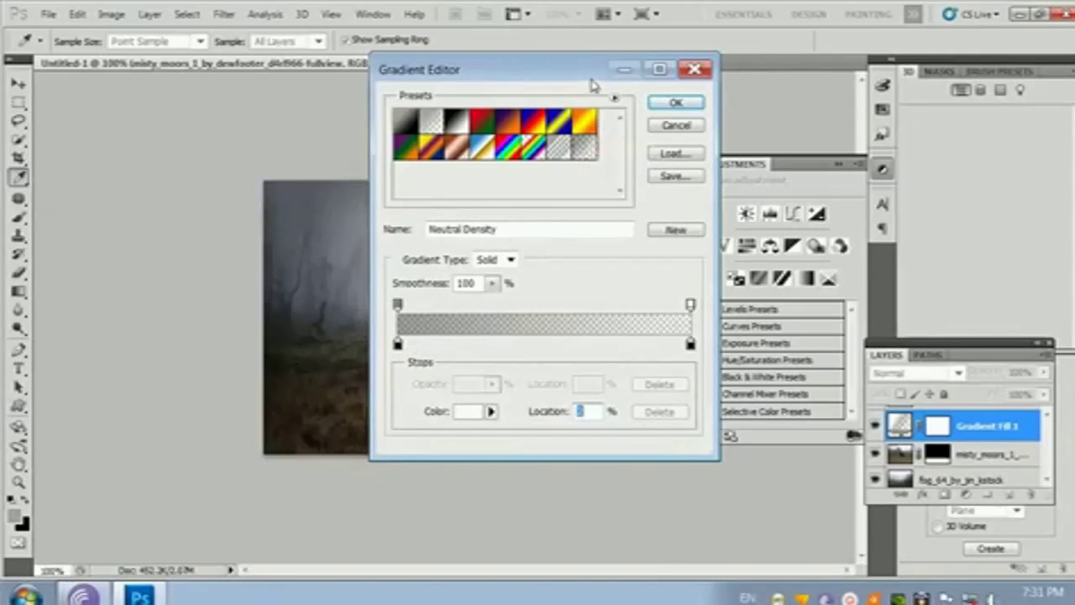
left_click_drag(586, 74, 878, 21)
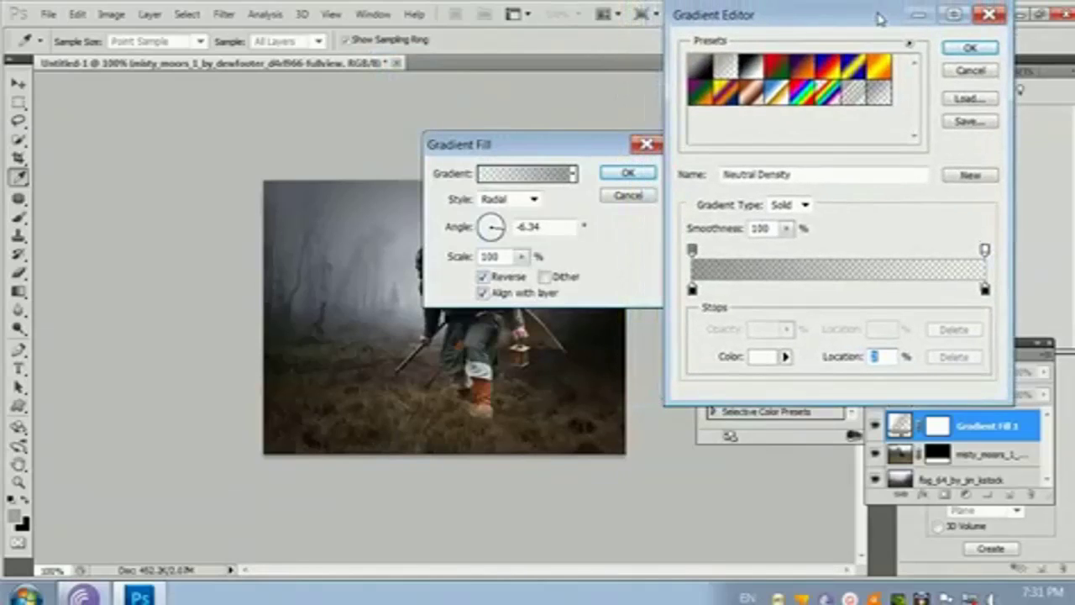
left_click(948, 54)
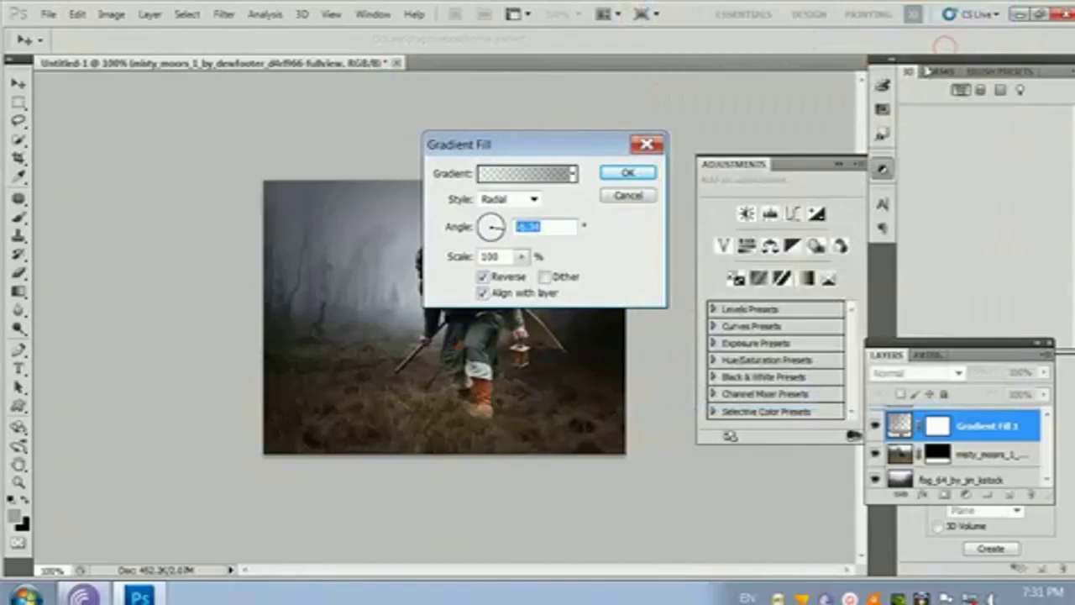
Step: Set the gradient fill's angle to 113.2° and its scale to 73%
left_click(492, 227)
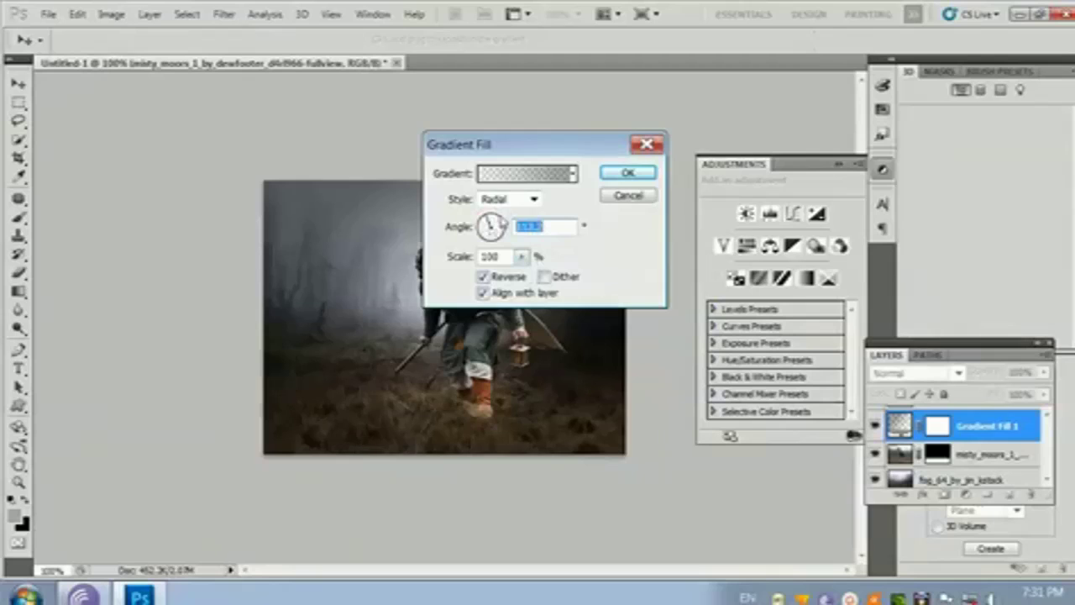
left_click(523, 256)
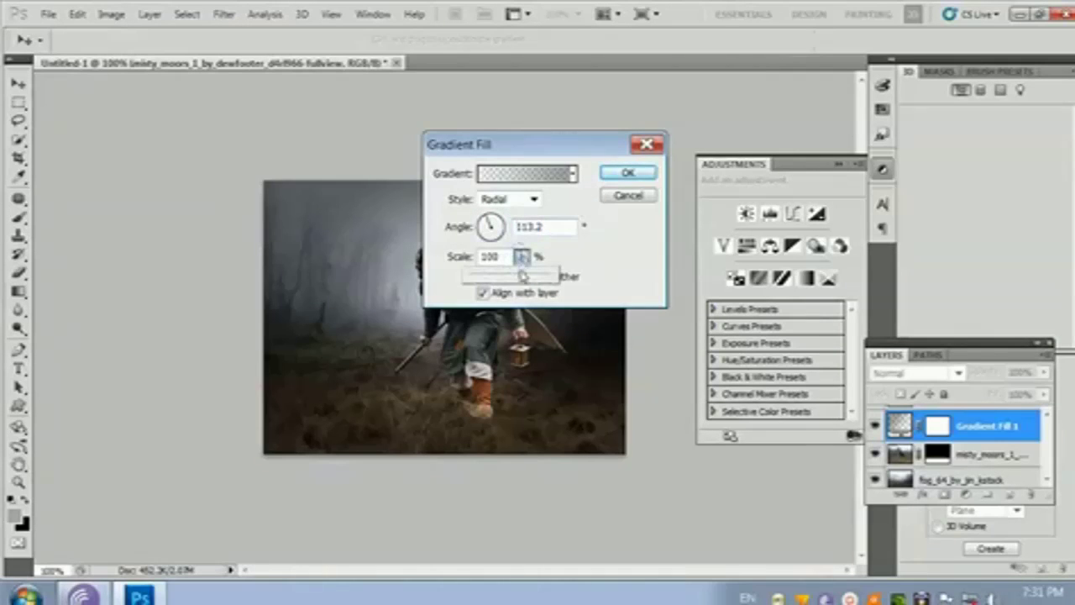
mouse_move(524, 277)
left_mouse_down()
mouse_move(561, 280)
mouse_move(508, 286)
left_mouse_up()
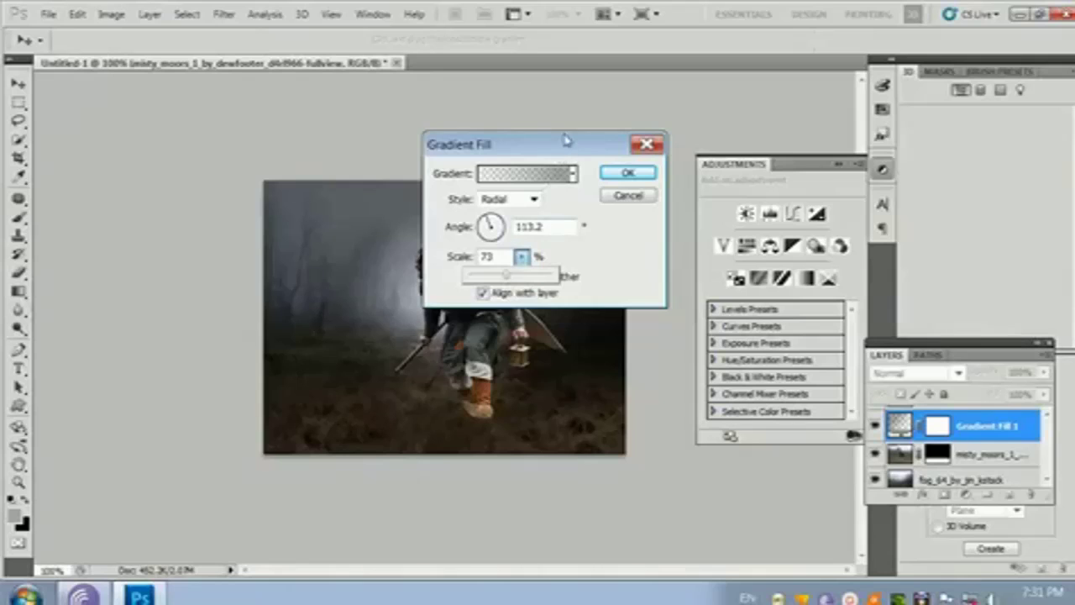
Step: Move the gradient's clear center to the upper-left part of the image and set its scale to 145%
left_click_drag(562, 149, 720, 132)
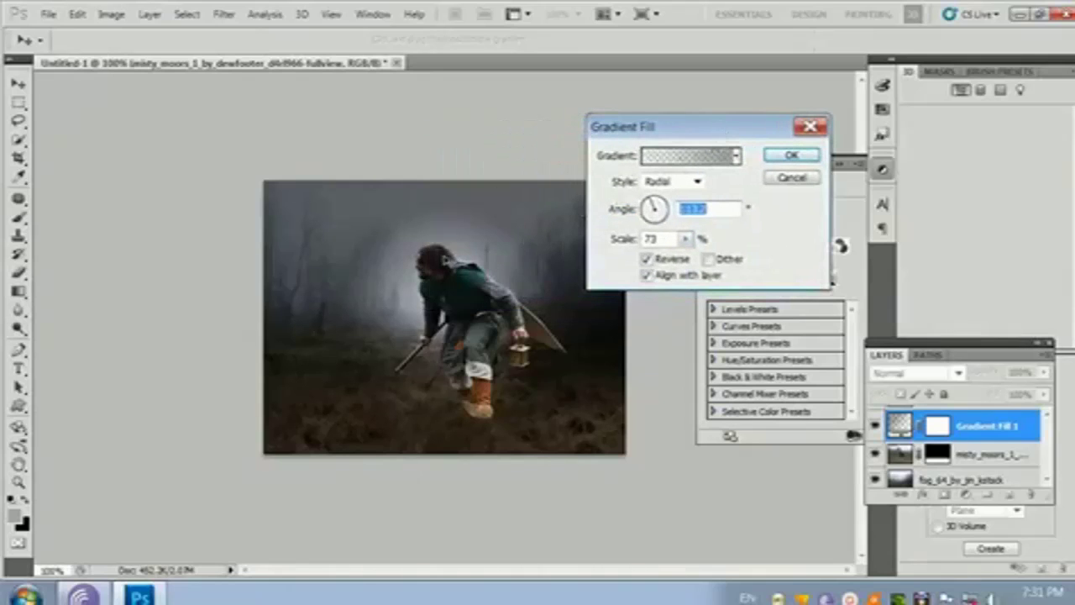
left_click_drag(456, 259, 315, 207)
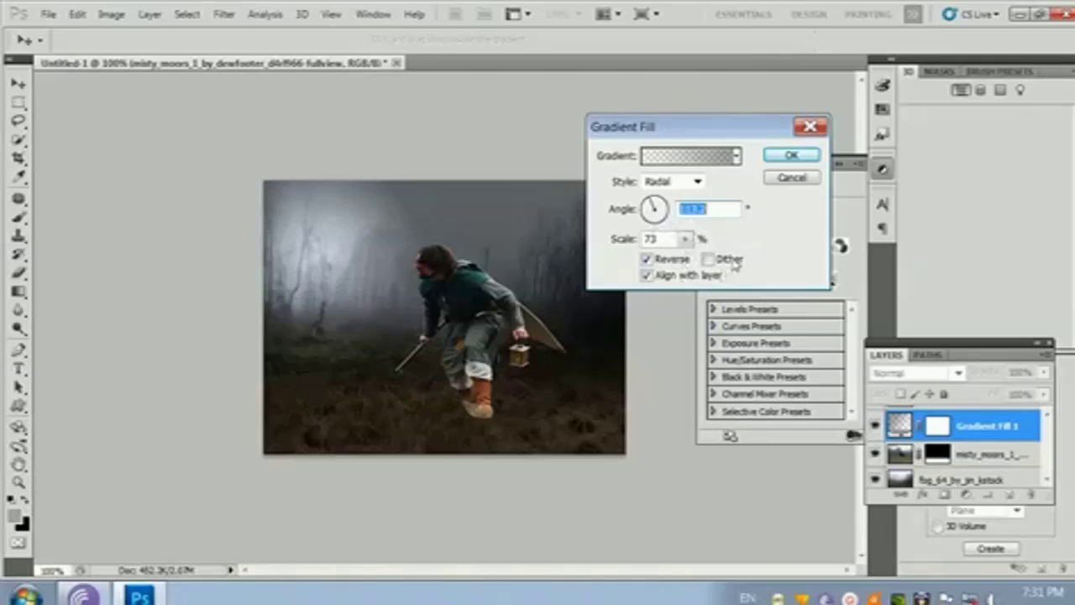
left_click(685, 239)
left_click_drag(679, 253, 733, 262)
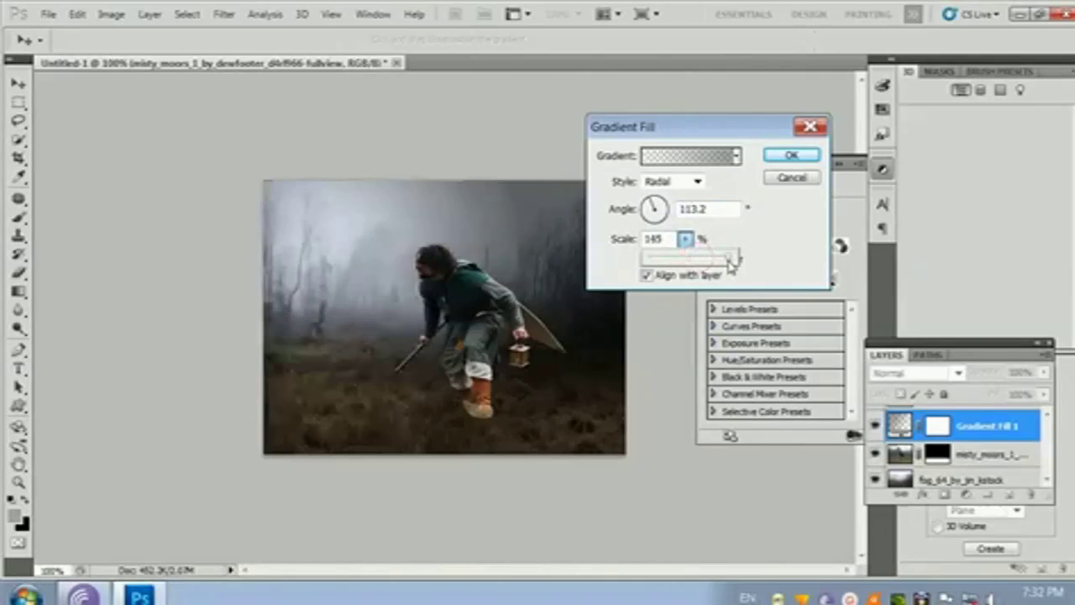
Step: Shift the black color stop at the gradient's transparent end slightly inward and apply the gradient fill
left_click(737, 156)
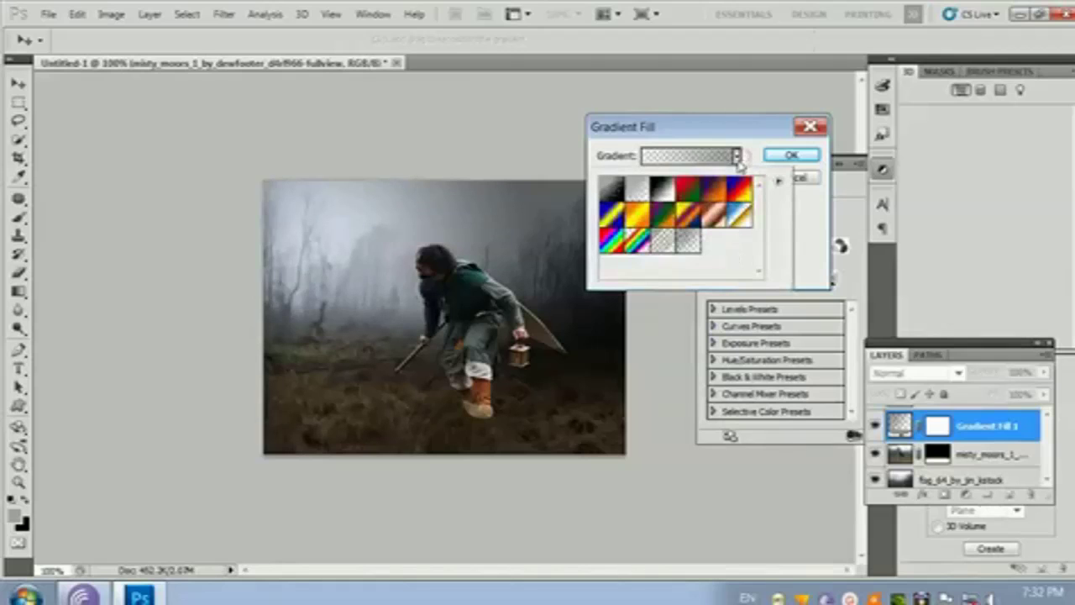
left_click(674, 157)
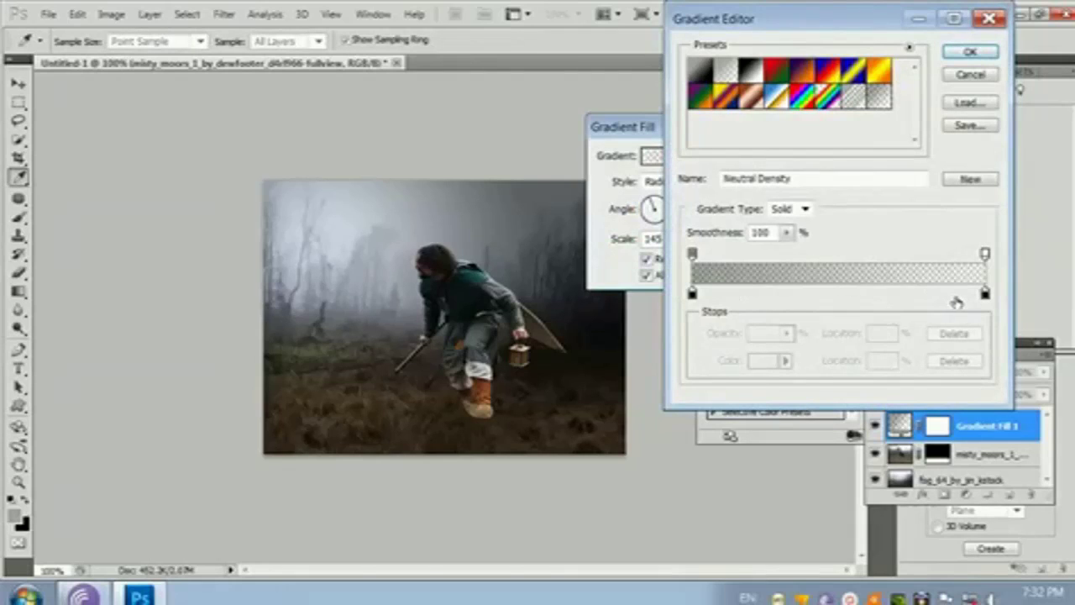
left_click_drag(986, 296, 951, 295)
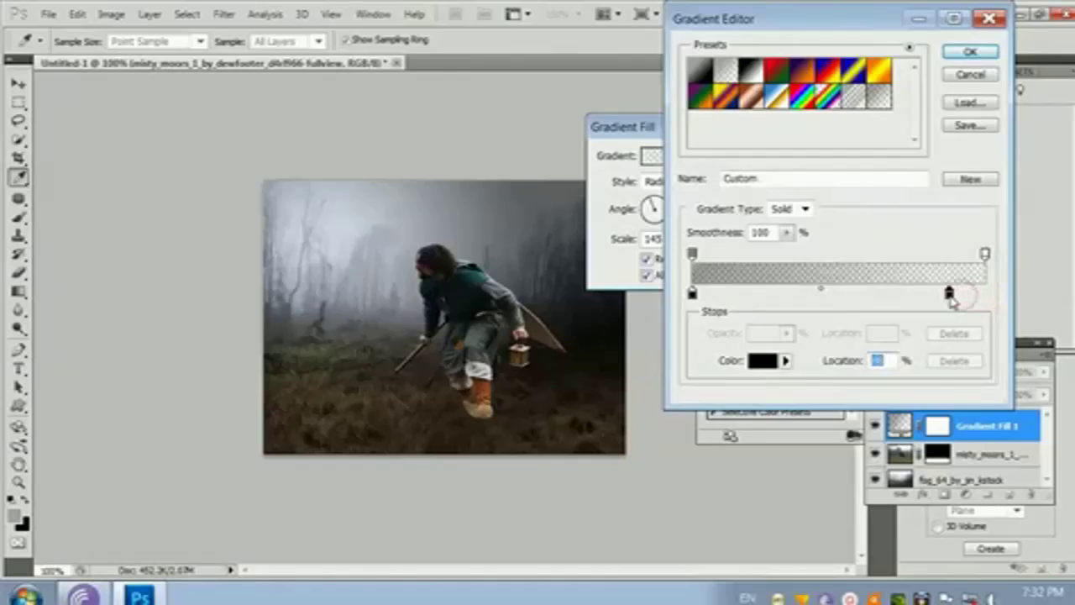
left_click(971, 51)
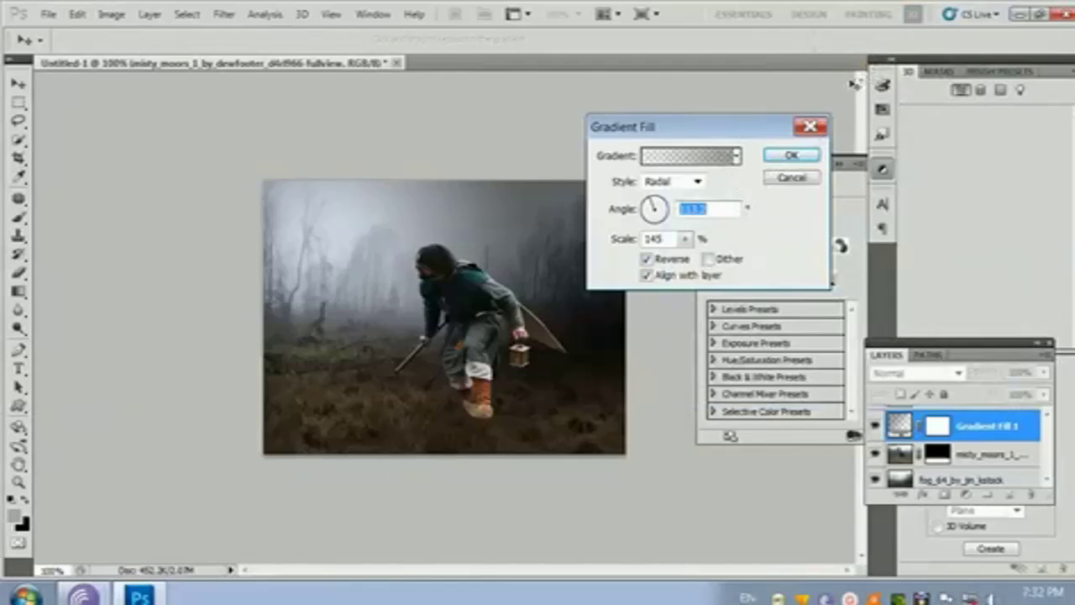
left_click(790, 154)
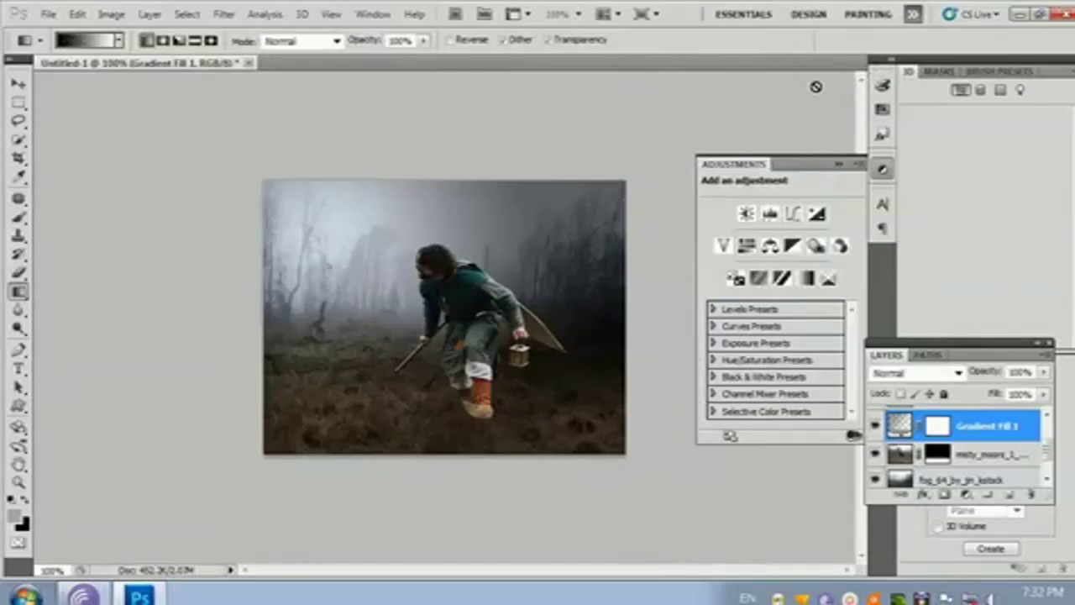
key("ctrl+plus")
key("ctrl+minus")
scroll(1040, 444, "up", 2)
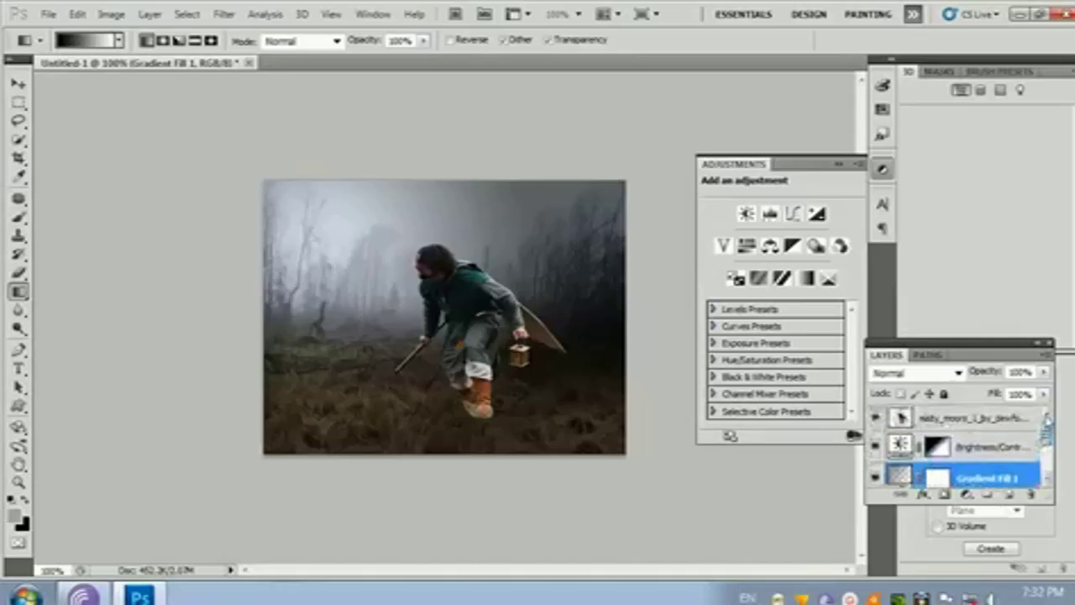
Step: Add a new layer directly above the man's layer and switch to the Brush tool
left_click(958, 412)
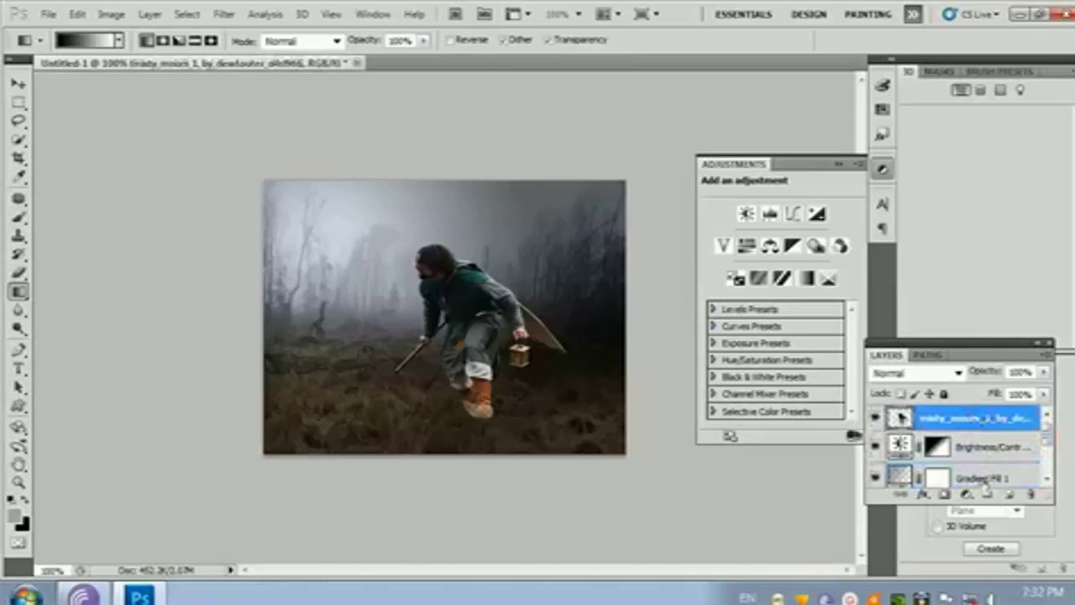
left_click(1006, 496)
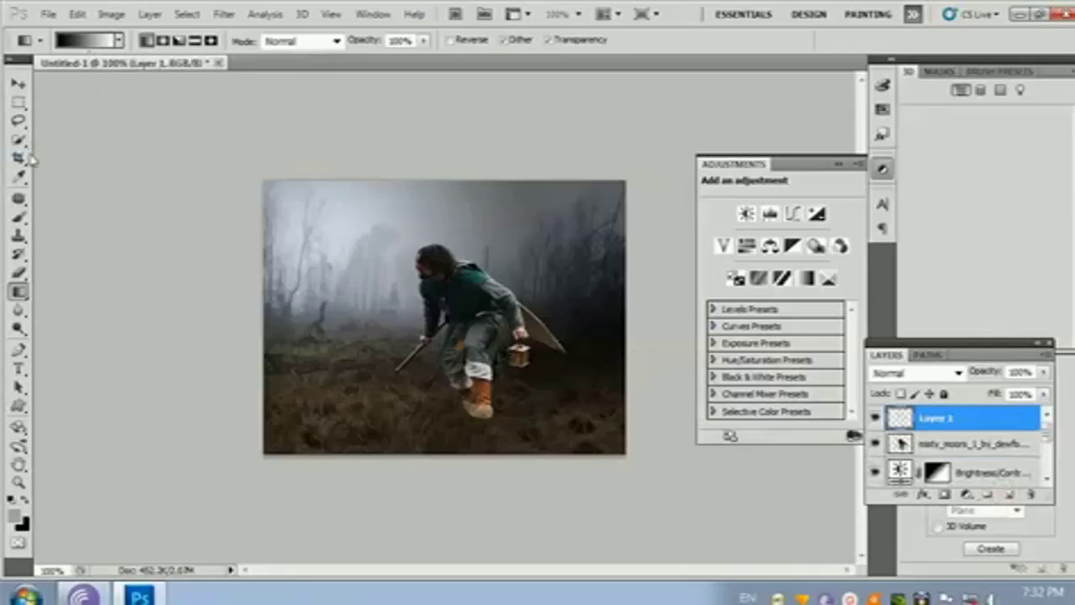
left_click_drag(18, 217, 53, 210)
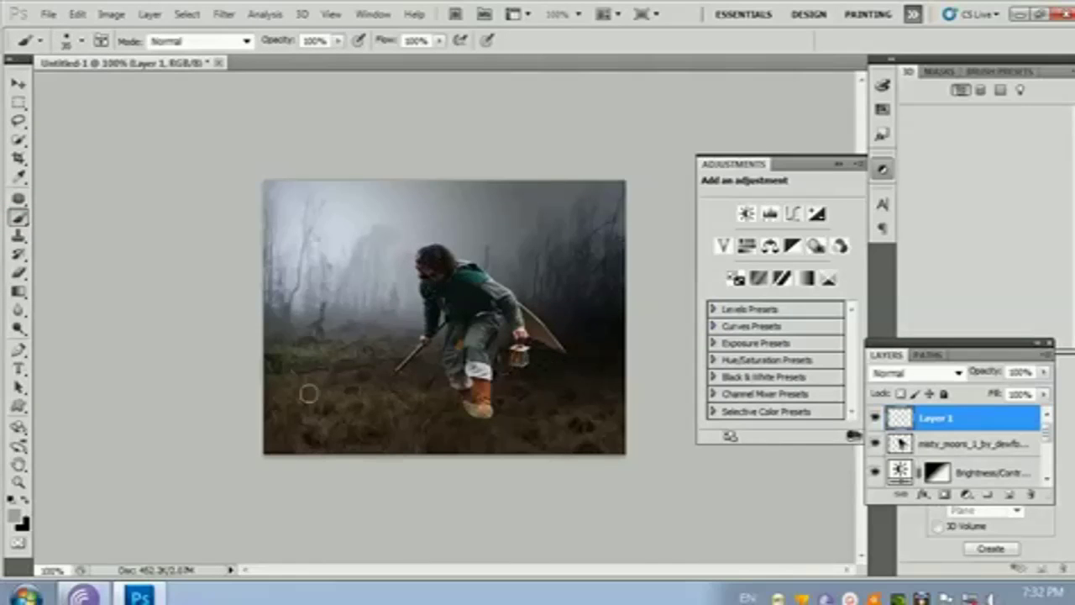
Step: Set the foreground color to orange f69044 and return to the brush
left_click(16, 516)
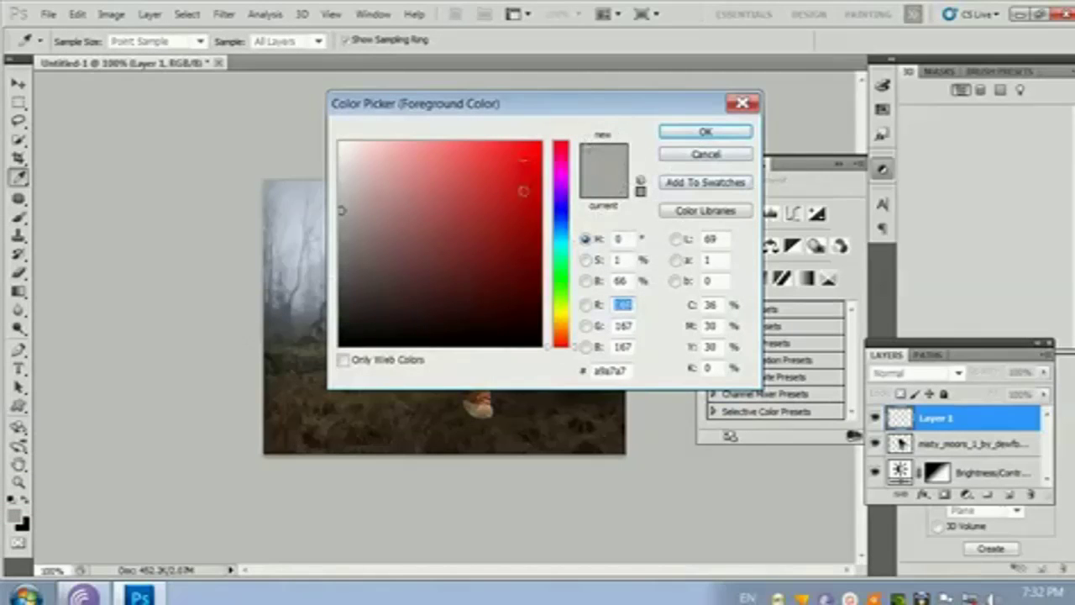
left_click_drag(567, 296, 564, 330)
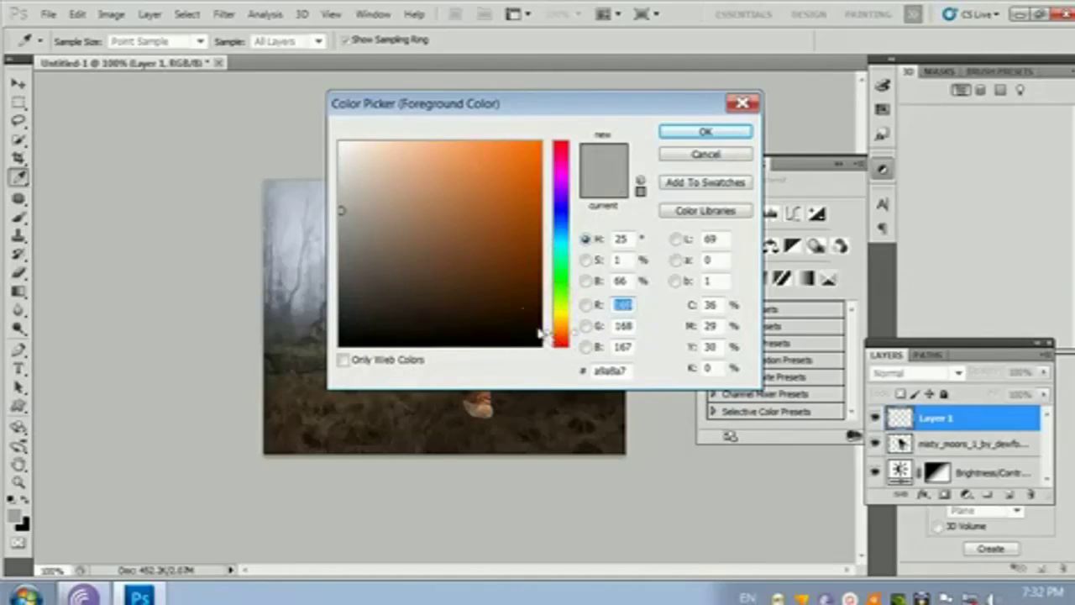
left_click_drag(481, 159, 544, 139)
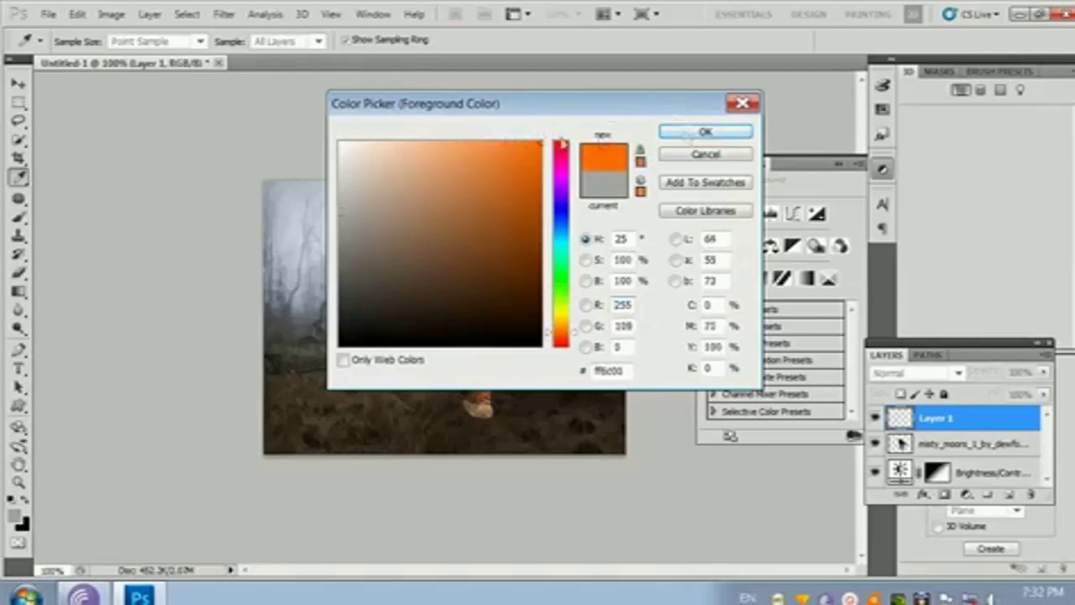
left_click(486, 149)
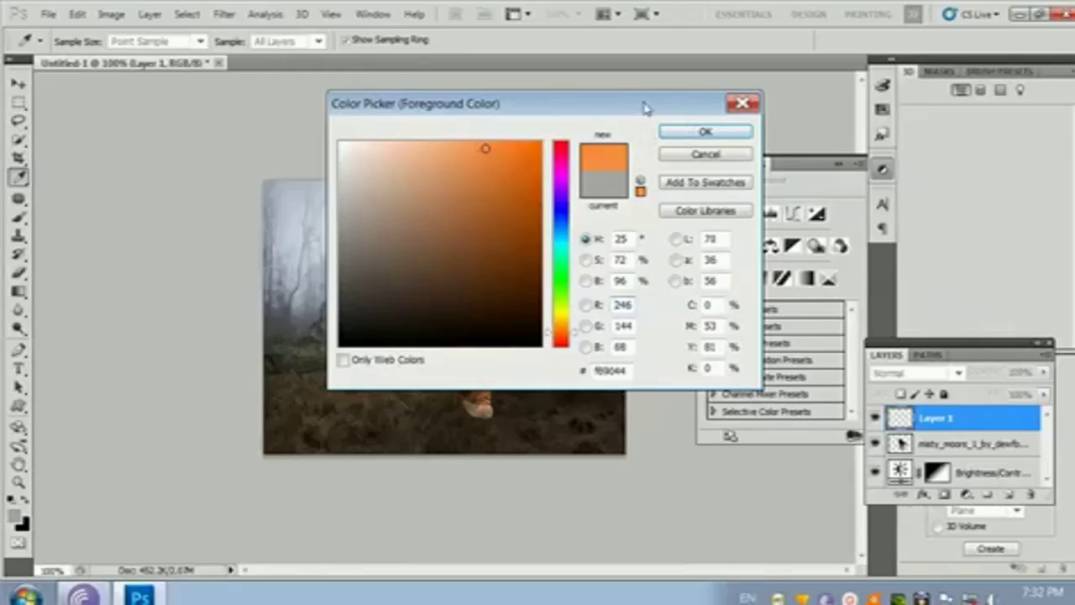
key("b")
left_click(704, 132)
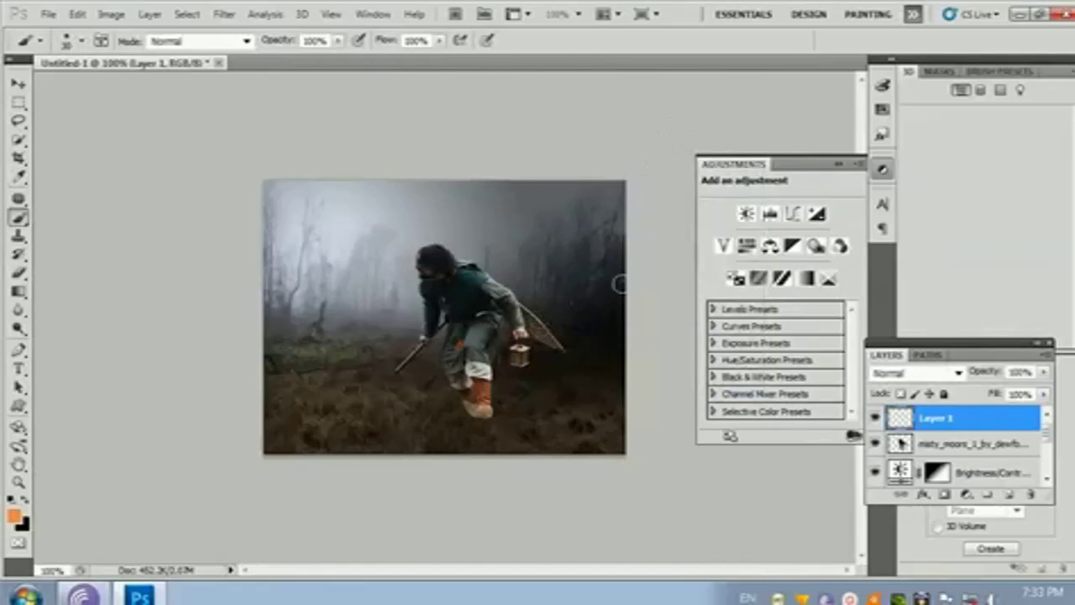
Step: Paint the inside of the lantern orange with a 10 px brush and set Layer 1's blend mode to Overlay
key("bracketleft")
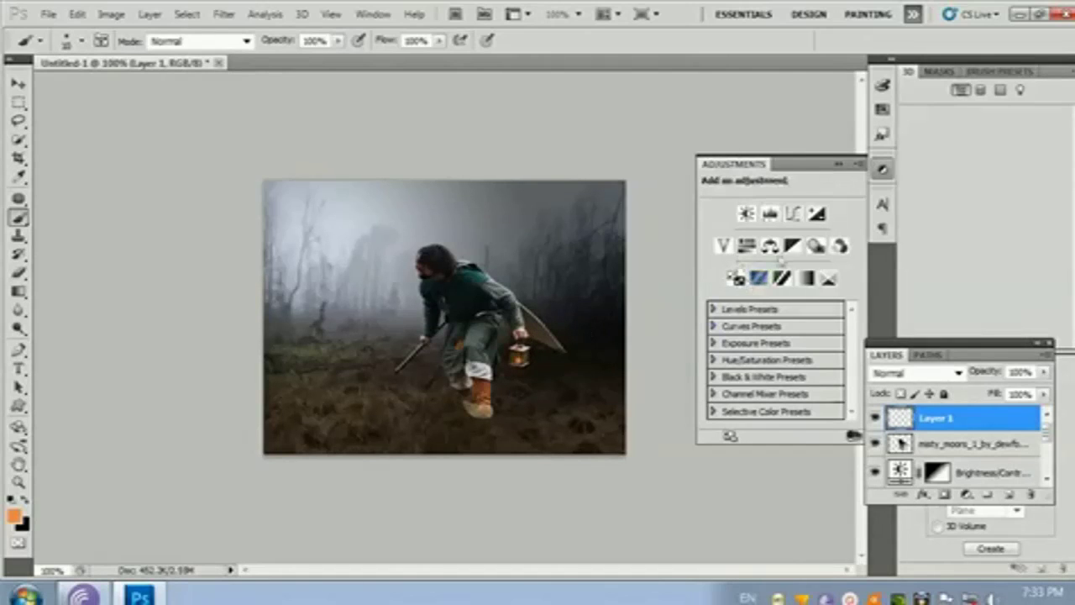
left_click(959, 375)
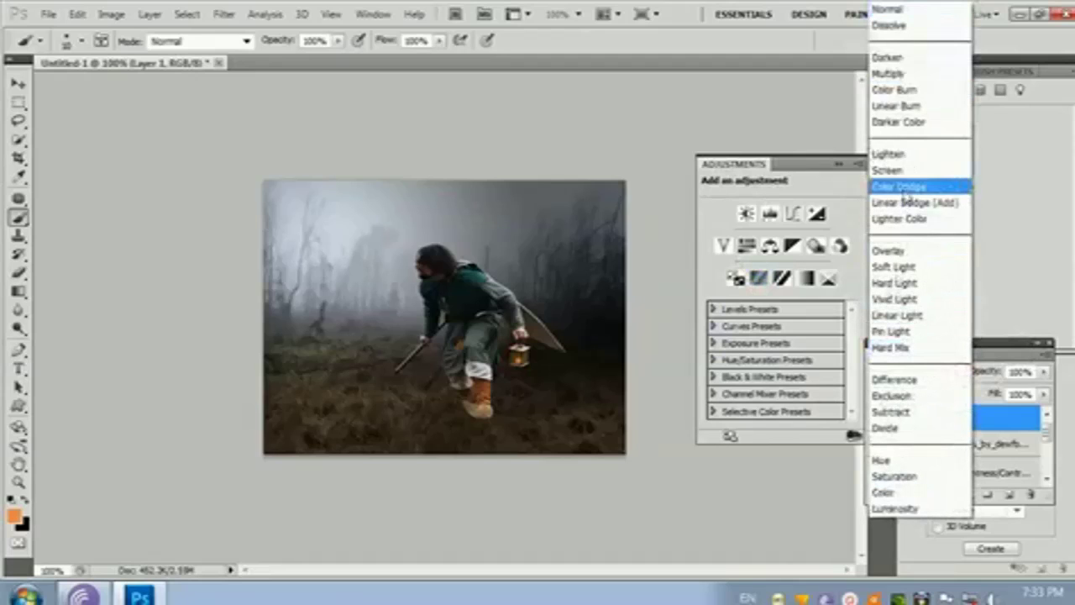
left_click(905, 250)
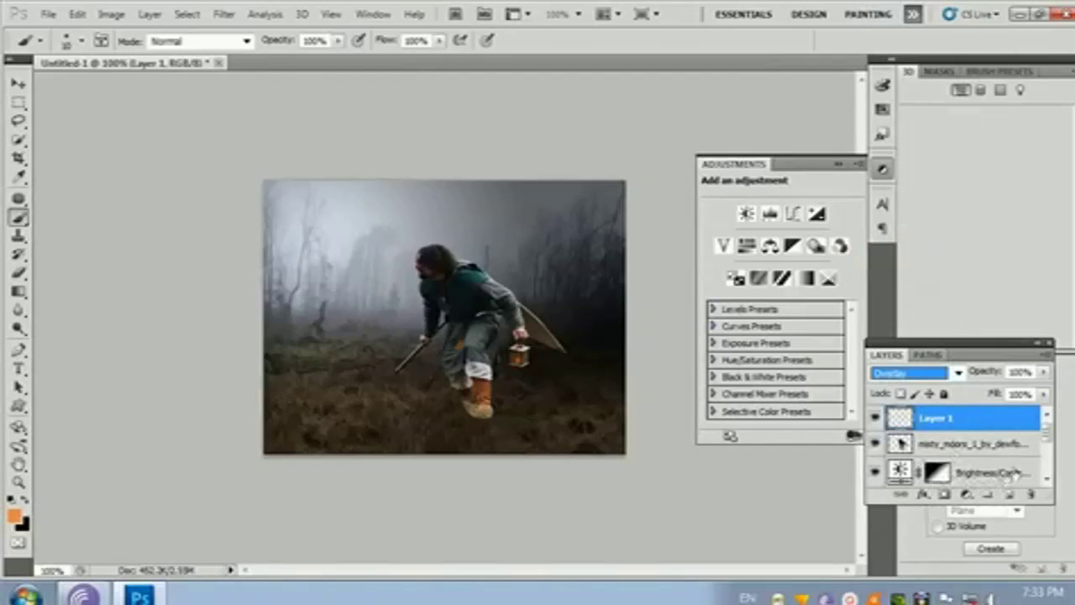
Step: Add another new layer and dab a soft orange glow over the lantern with a 90 px brush
left_click(1008, 494)
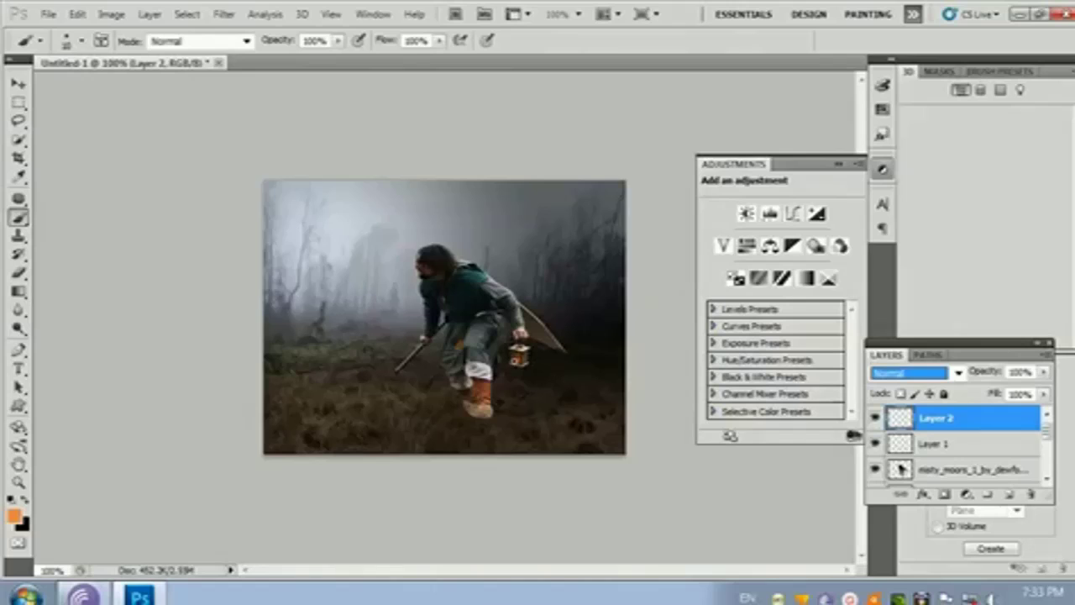
key("Escape")
key("bracketright")
key("bracketright")
key("bracketright")
key("bracketright")
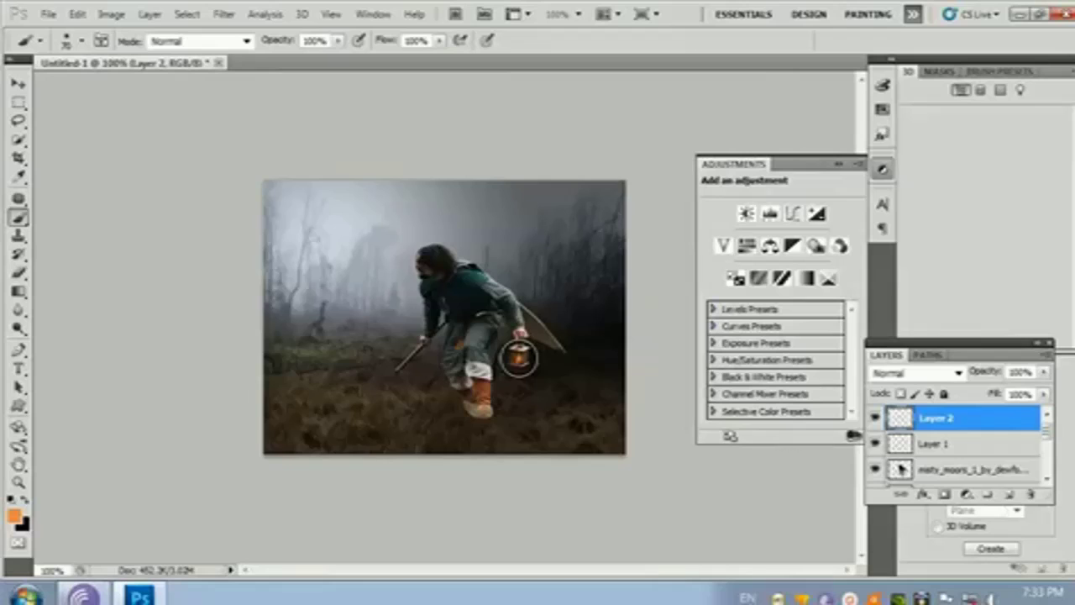
key("bracketright")
key("bracketright")
key("bracketright")
left_click(519, 358)
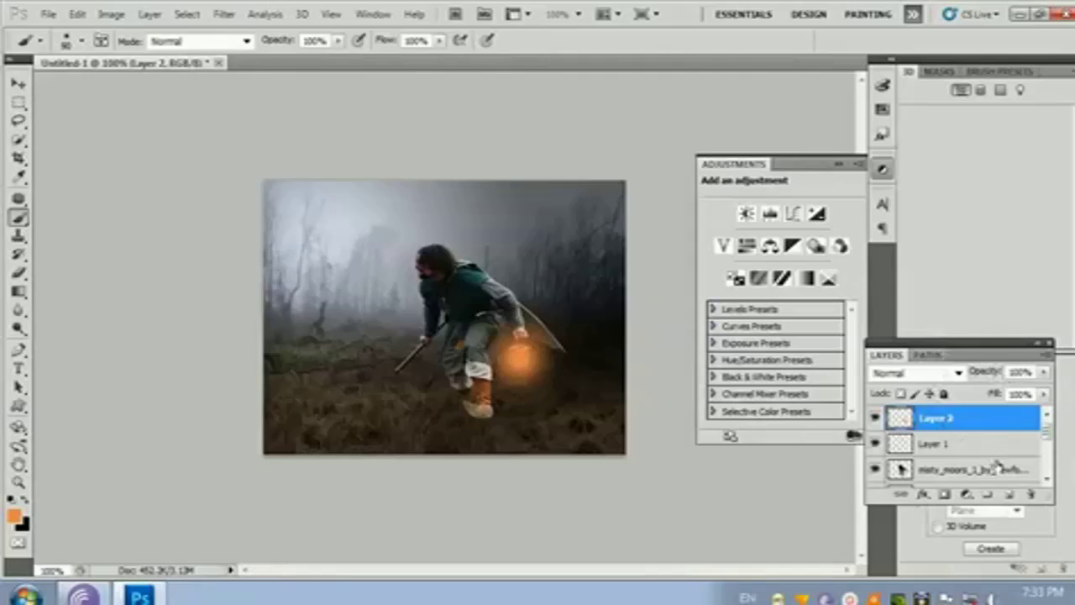
Step: Add a third glow layer on top and set the foreground color to white
left_click(1009, 495)
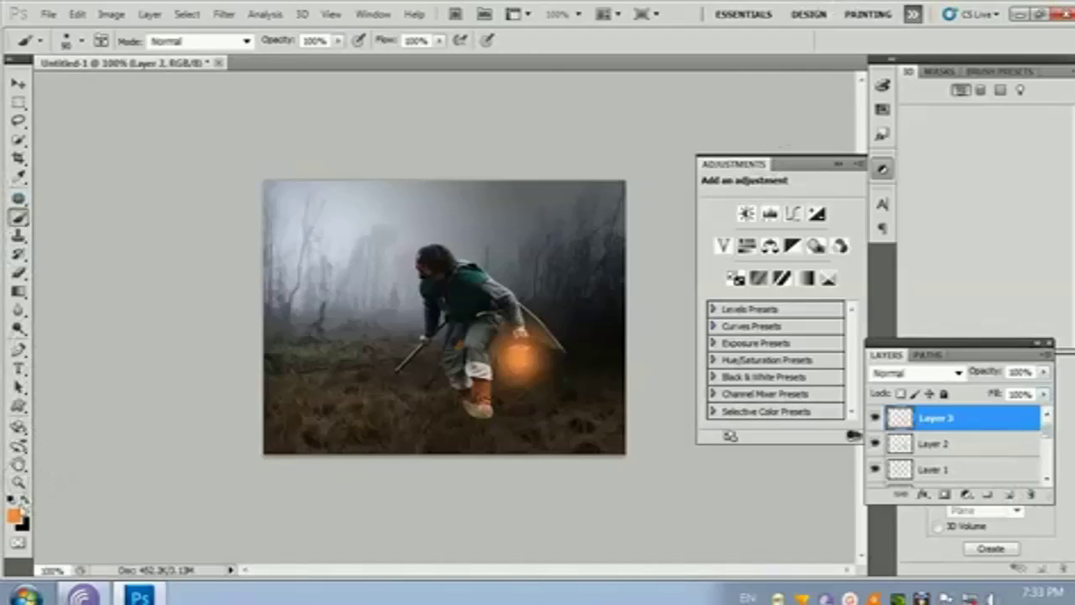
left_click(15, 513)
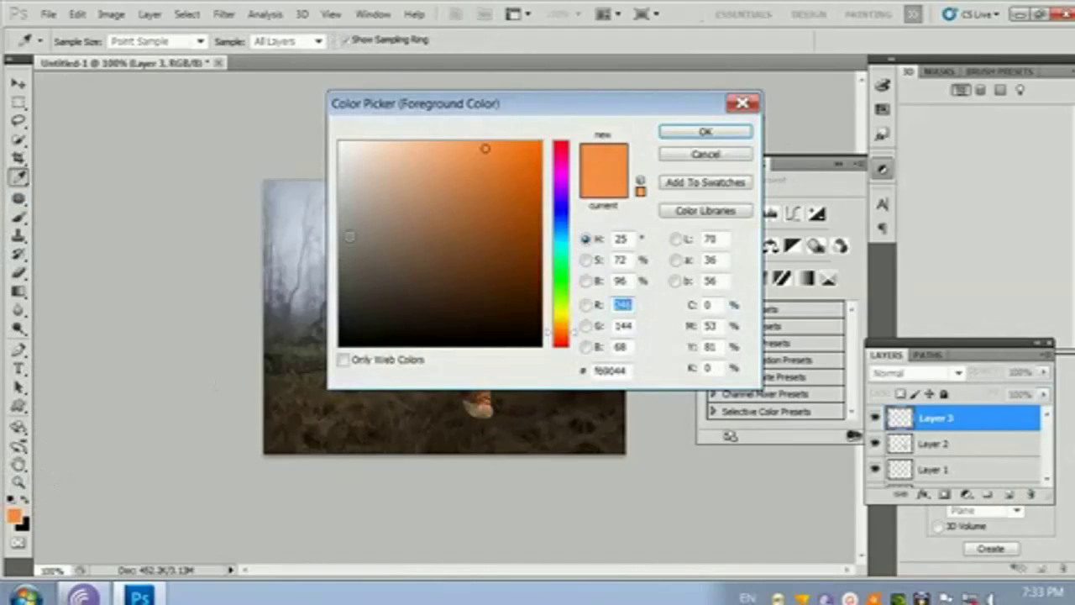
left_click_drag(373, 225, 340, 141)
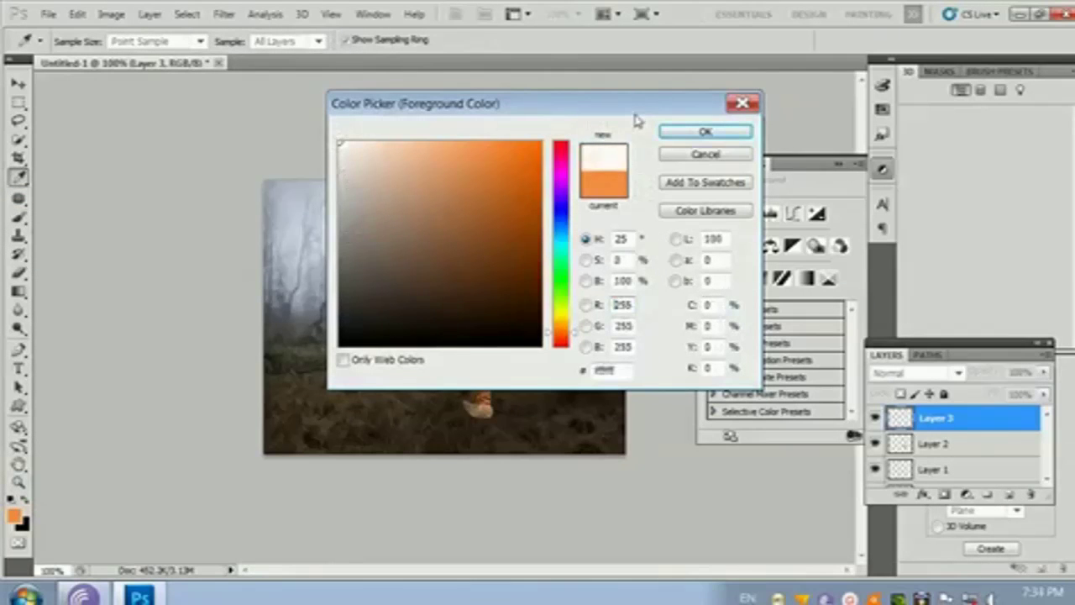
left_click(679, 132)
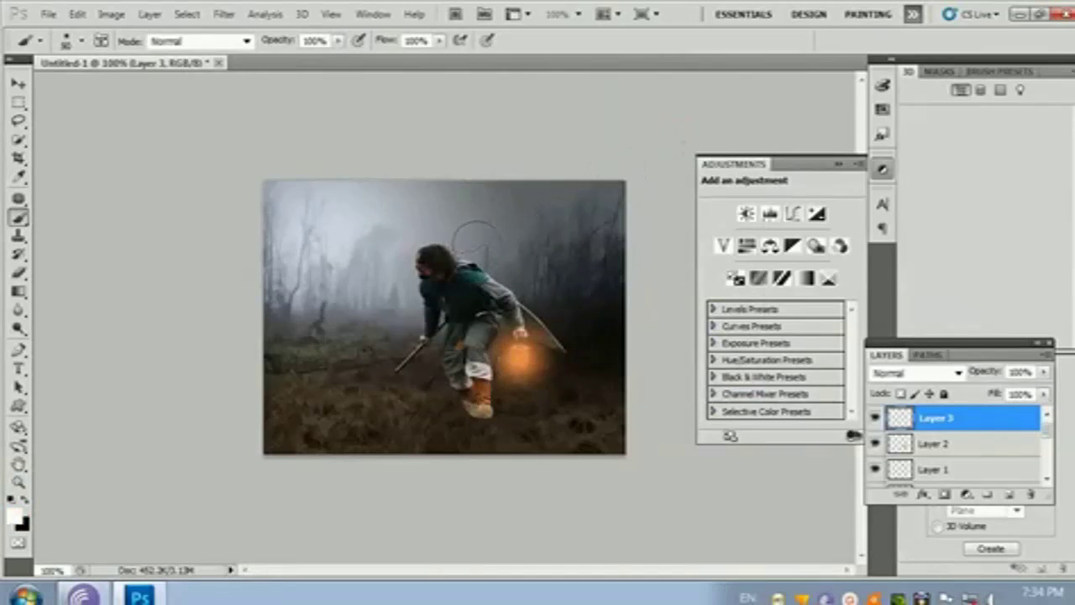
Step: Dab a small white highlight at the lantern's center with a 10 px brush and set Layer 3 to Overlay
key("bracketleft")
key("bracketleft")
key("bracketleft")
key("bracketleft")
key("bracketleft")
key("bracketleft")
key("bracketleft")
key("bracketleft")
left_click(518, 361)
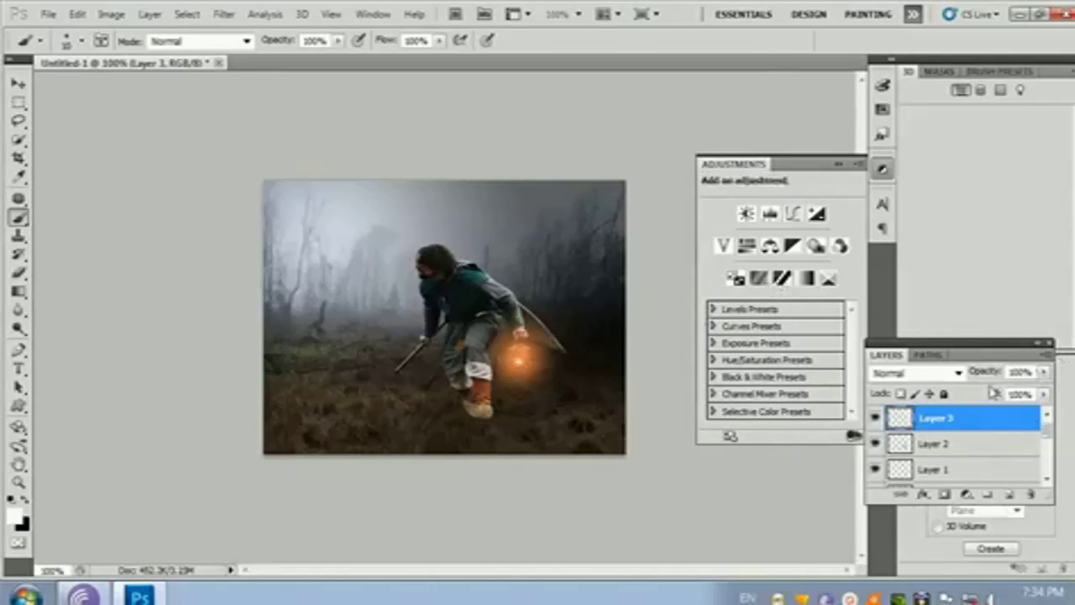
left_click(959, 372)
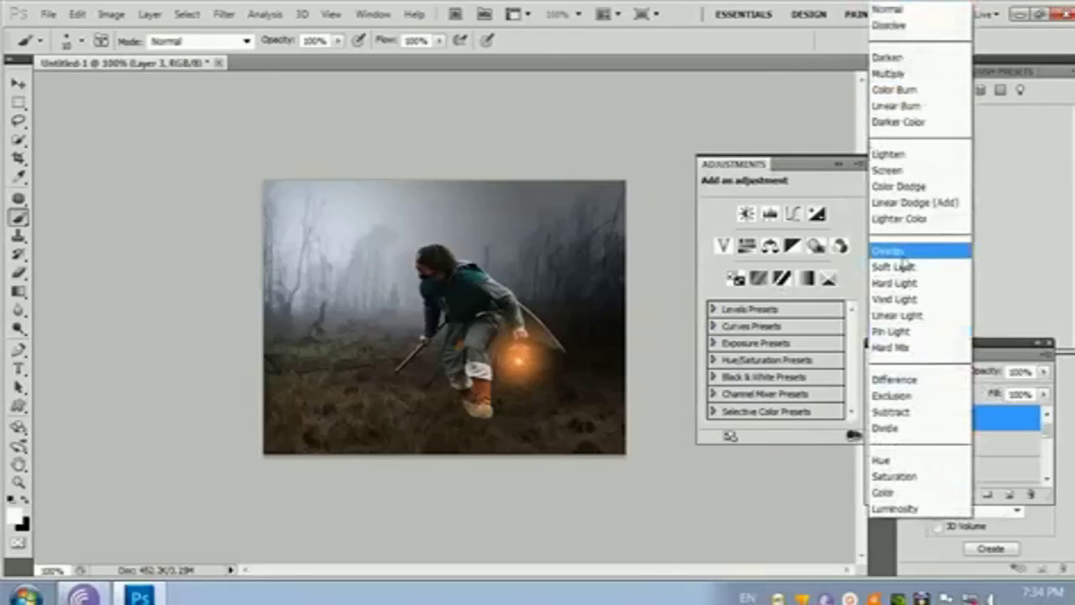
left_click(907, 251)
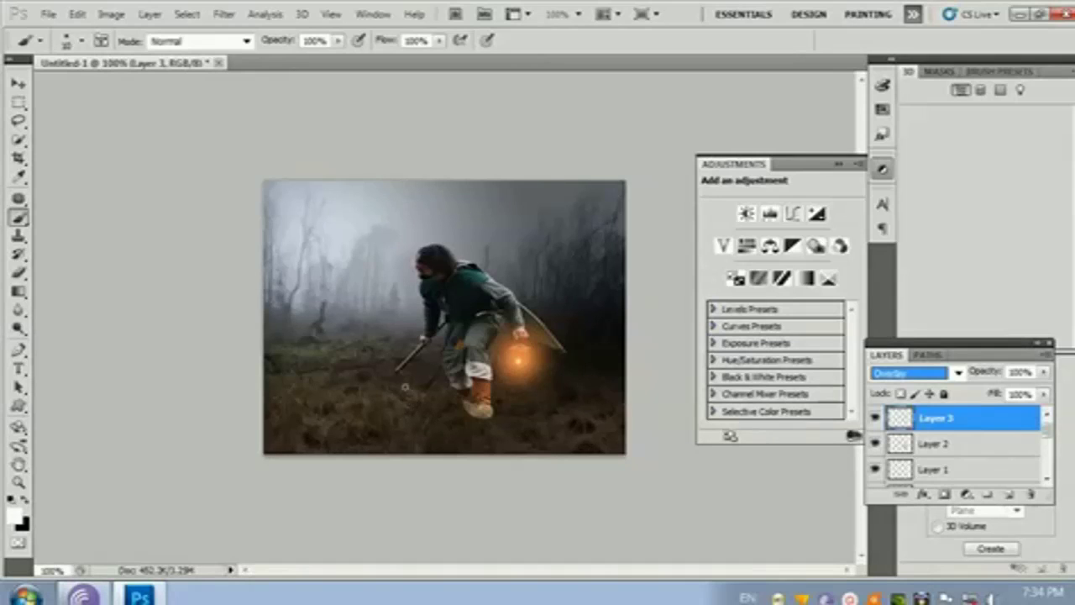
Step: Add a new layer on top and set the foreground color to light orange ff9e57 for the brush
left_click(1010, 494)
left_click(10, 514)
left_click(471, 178)
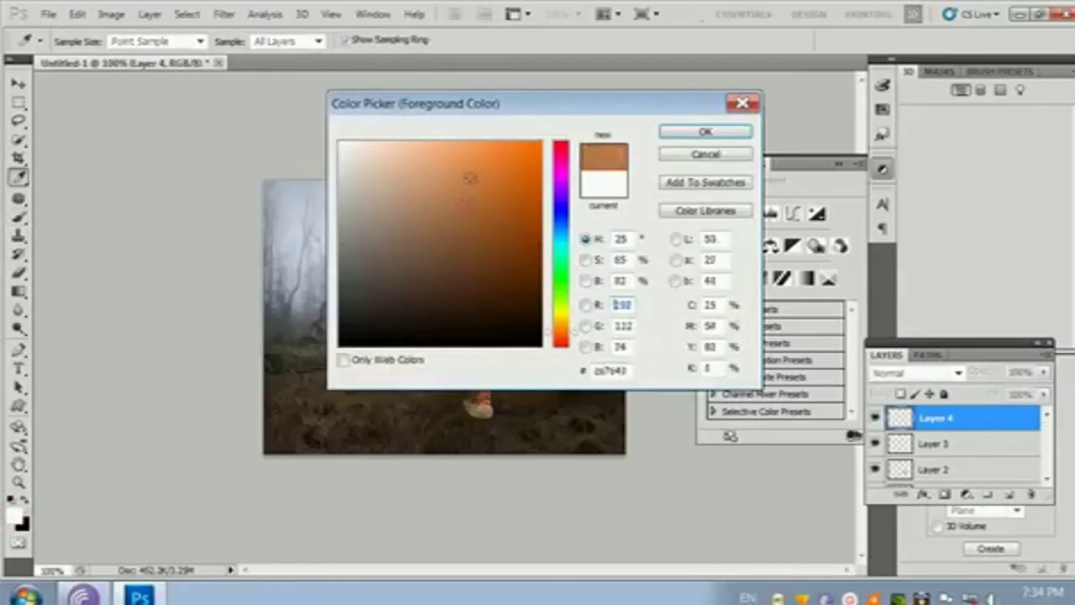
mouse_move(470, 178)
left_mouse_down()
mouse_move(487, 138)
mouse_move(472, 141)
left_mouse_up()
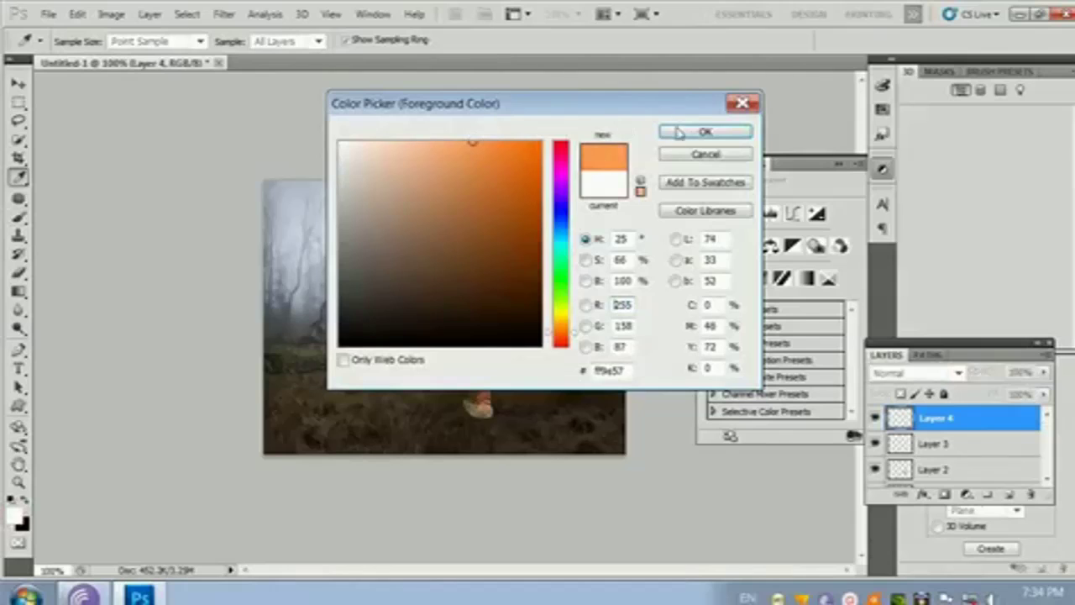
left_click(704, 132)
key("b")
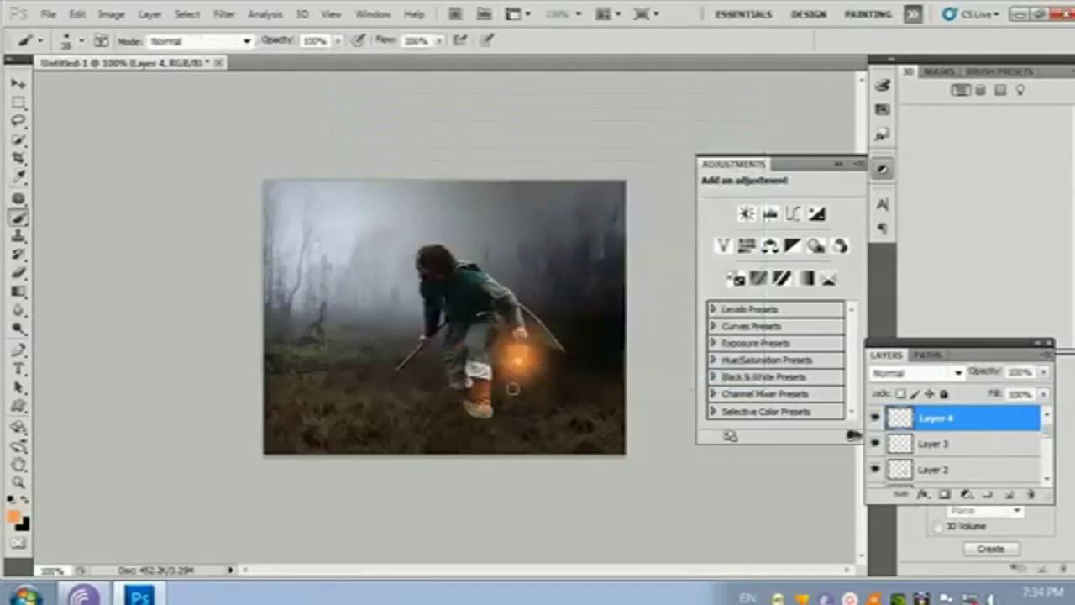
Step: Paint light orange over the ground below and beside the lantern with a soft 125 px brush
key("bracketright")
key("bracketright")
key("bracketright")
key("bracketright")
key("bracketright")
key("bracketright")
key("bracketright")
key("bracketright")
key("bracketright")
key("bracketright")
key("bracketright")
key("bracketright")
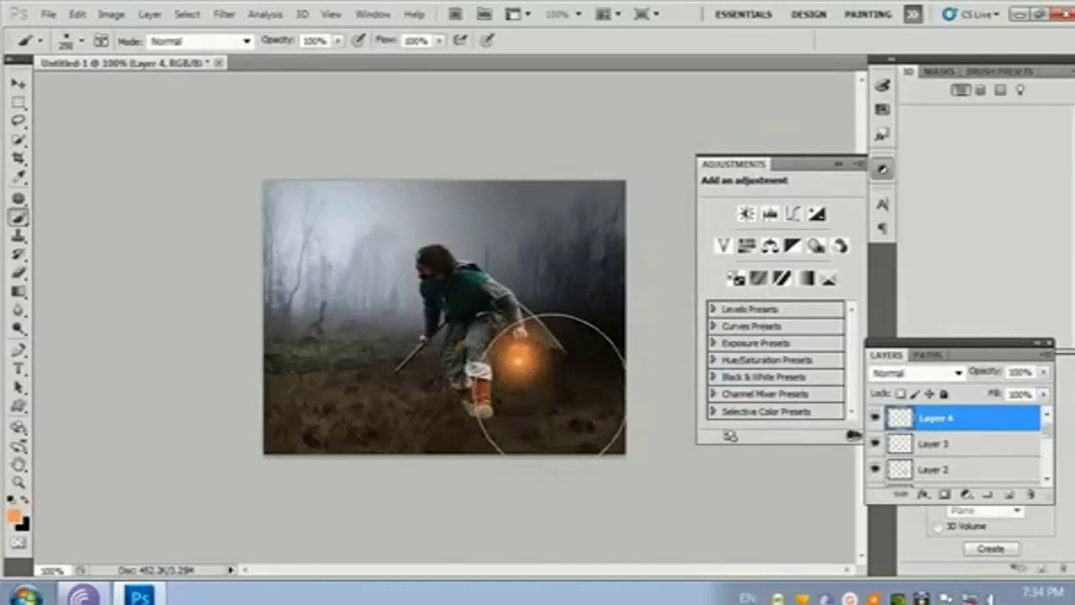
key("bracketleft")
key("bracketleft")
key("bracketleft")
key("bracketleft")
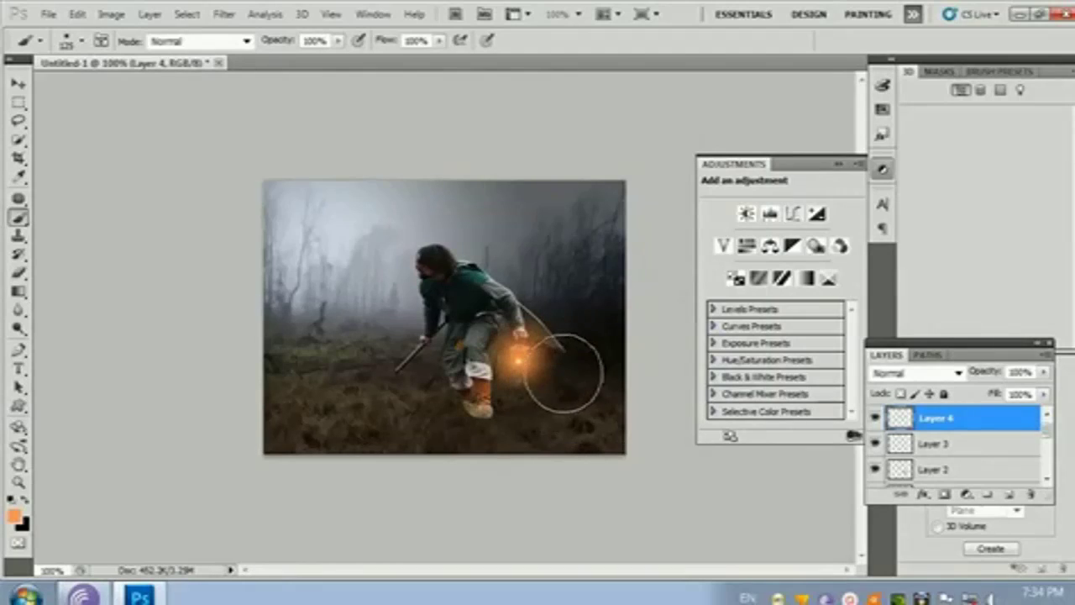
mouse_move(576, 372)
left_mouse_down()
mouse_move(562, 416)
mouse_move(416, 433)
mouse_move(579, 412)
mouse_move(592, 395)
mouse_move(587, 404)
mouse_move(527, 388)
left_mouse_up()
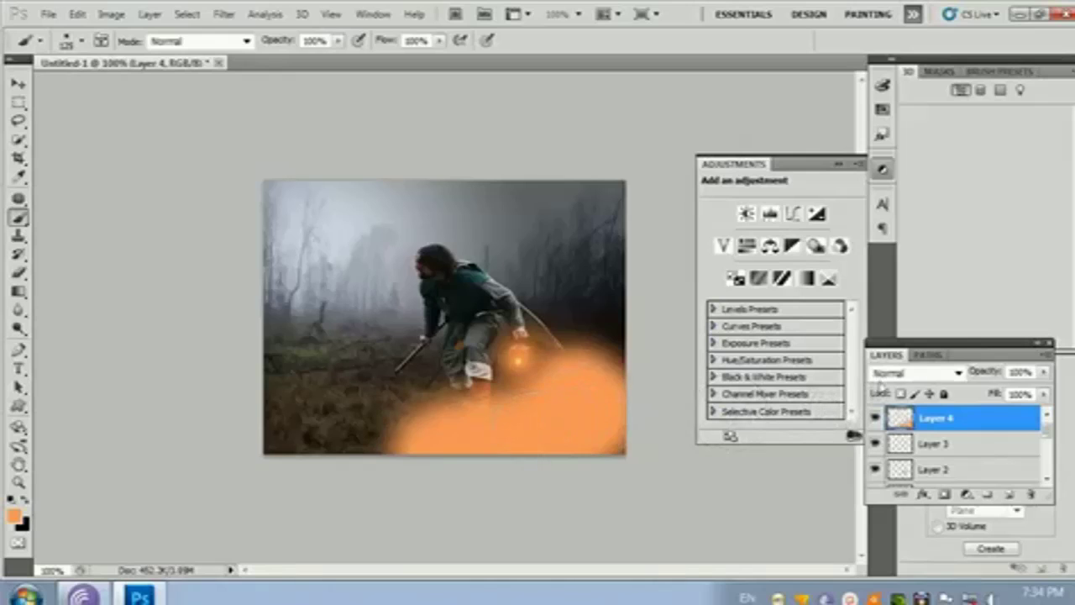
Step: Set Layer 4's blend mode to Overlay and brush more orange light onto the ground near the man's foot and the lantern
left_click(897, 375)
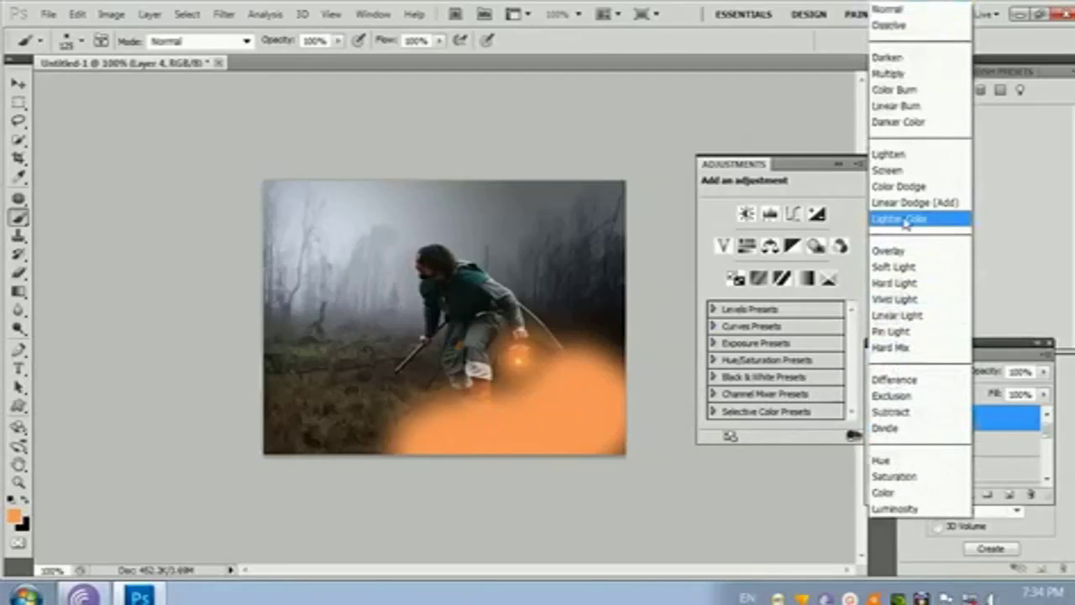
left_click(897, 251)
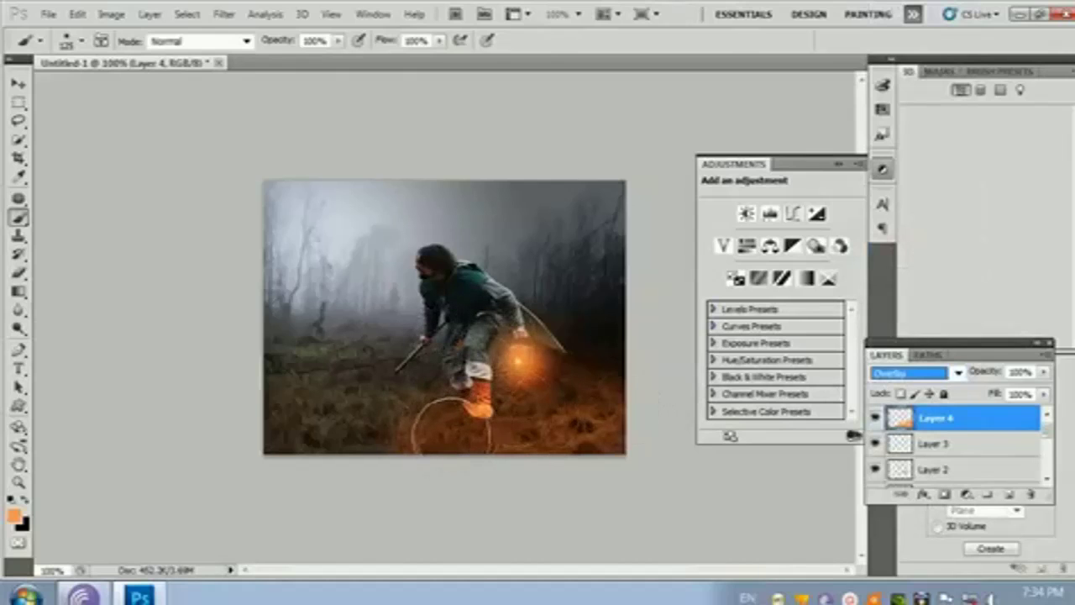
left_click(430, 429)
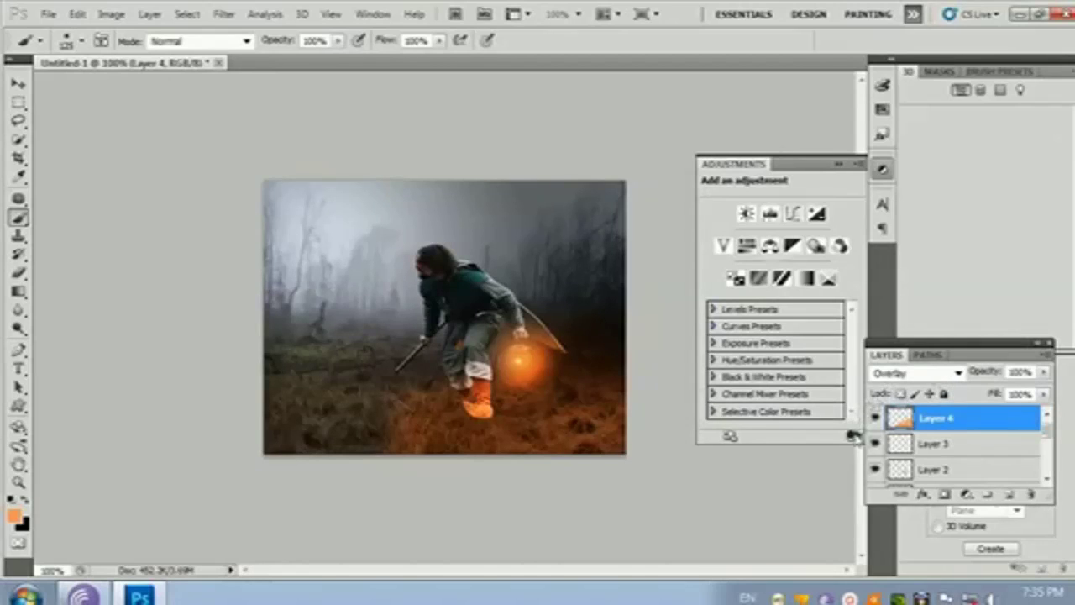
left_click(849, 598)
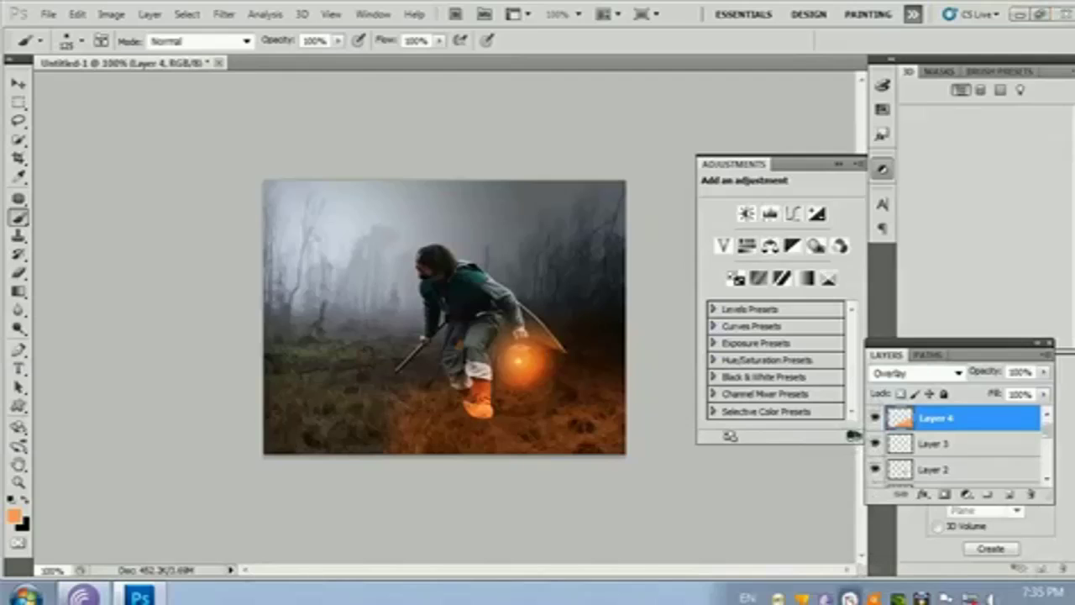